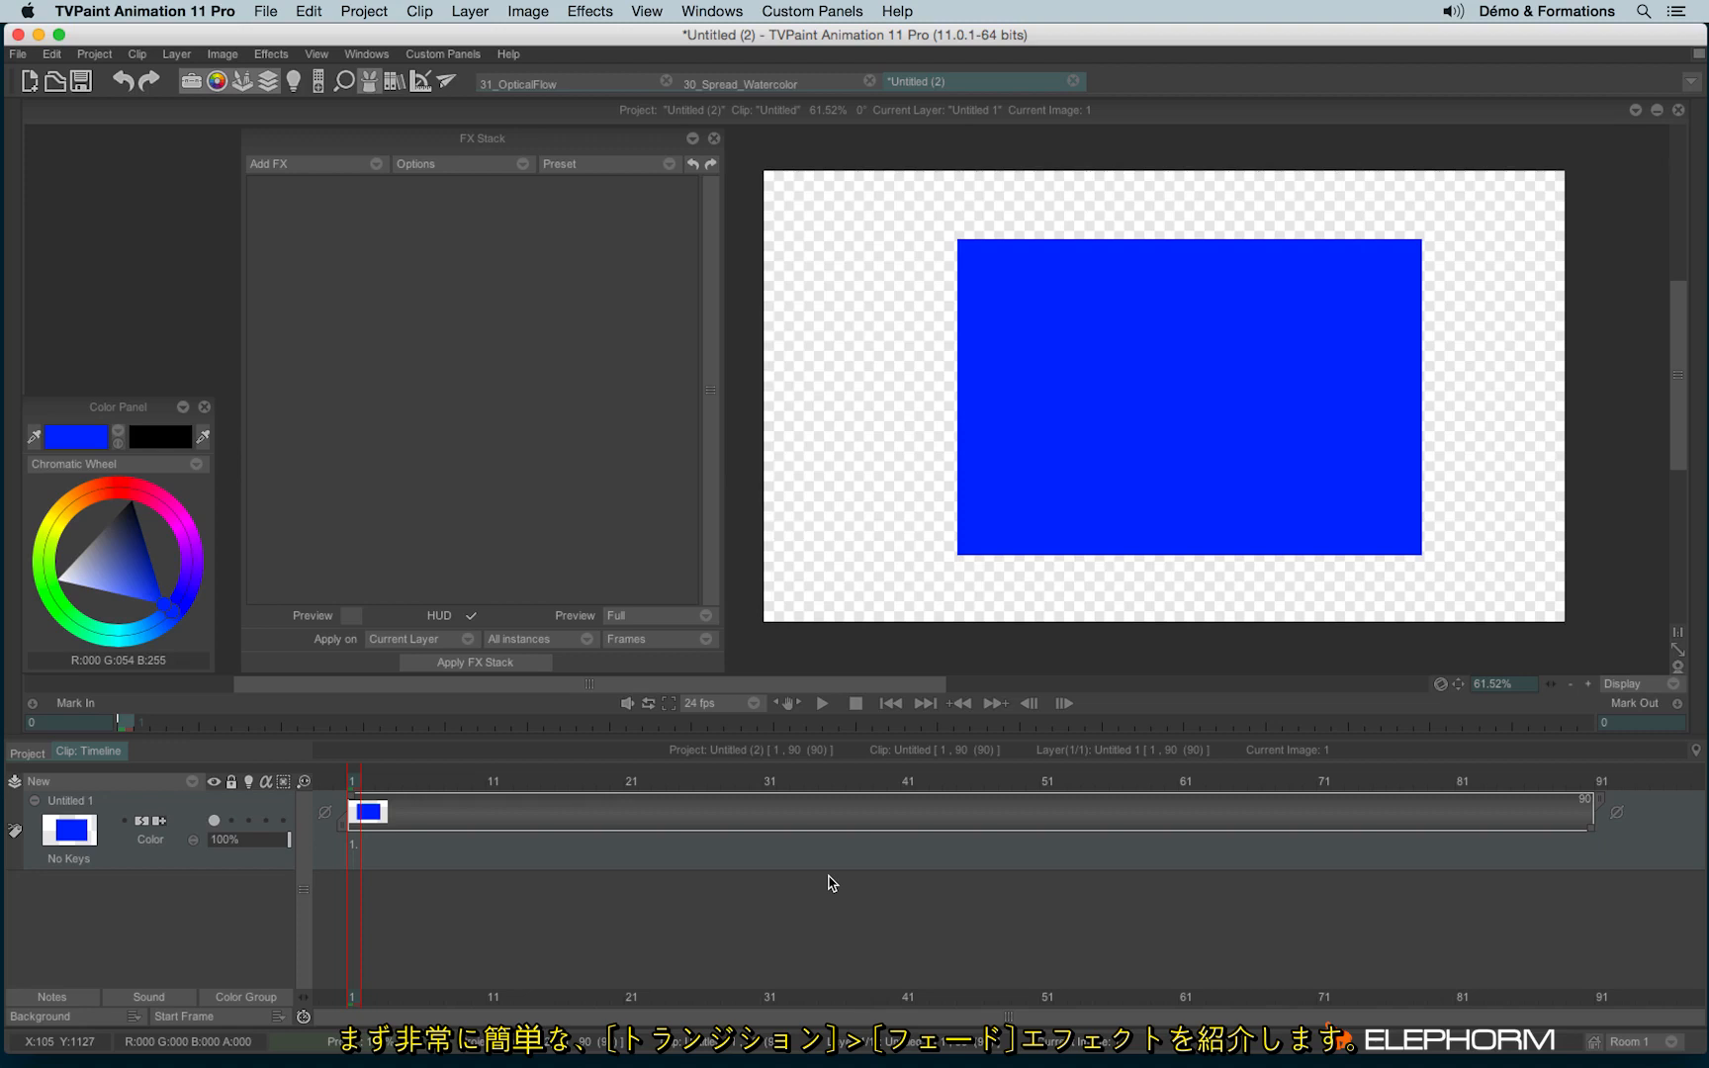
Step: Add a Fade transition effect to the blue rectangle's layer and create a key for it at frame 1
click(297, 164)
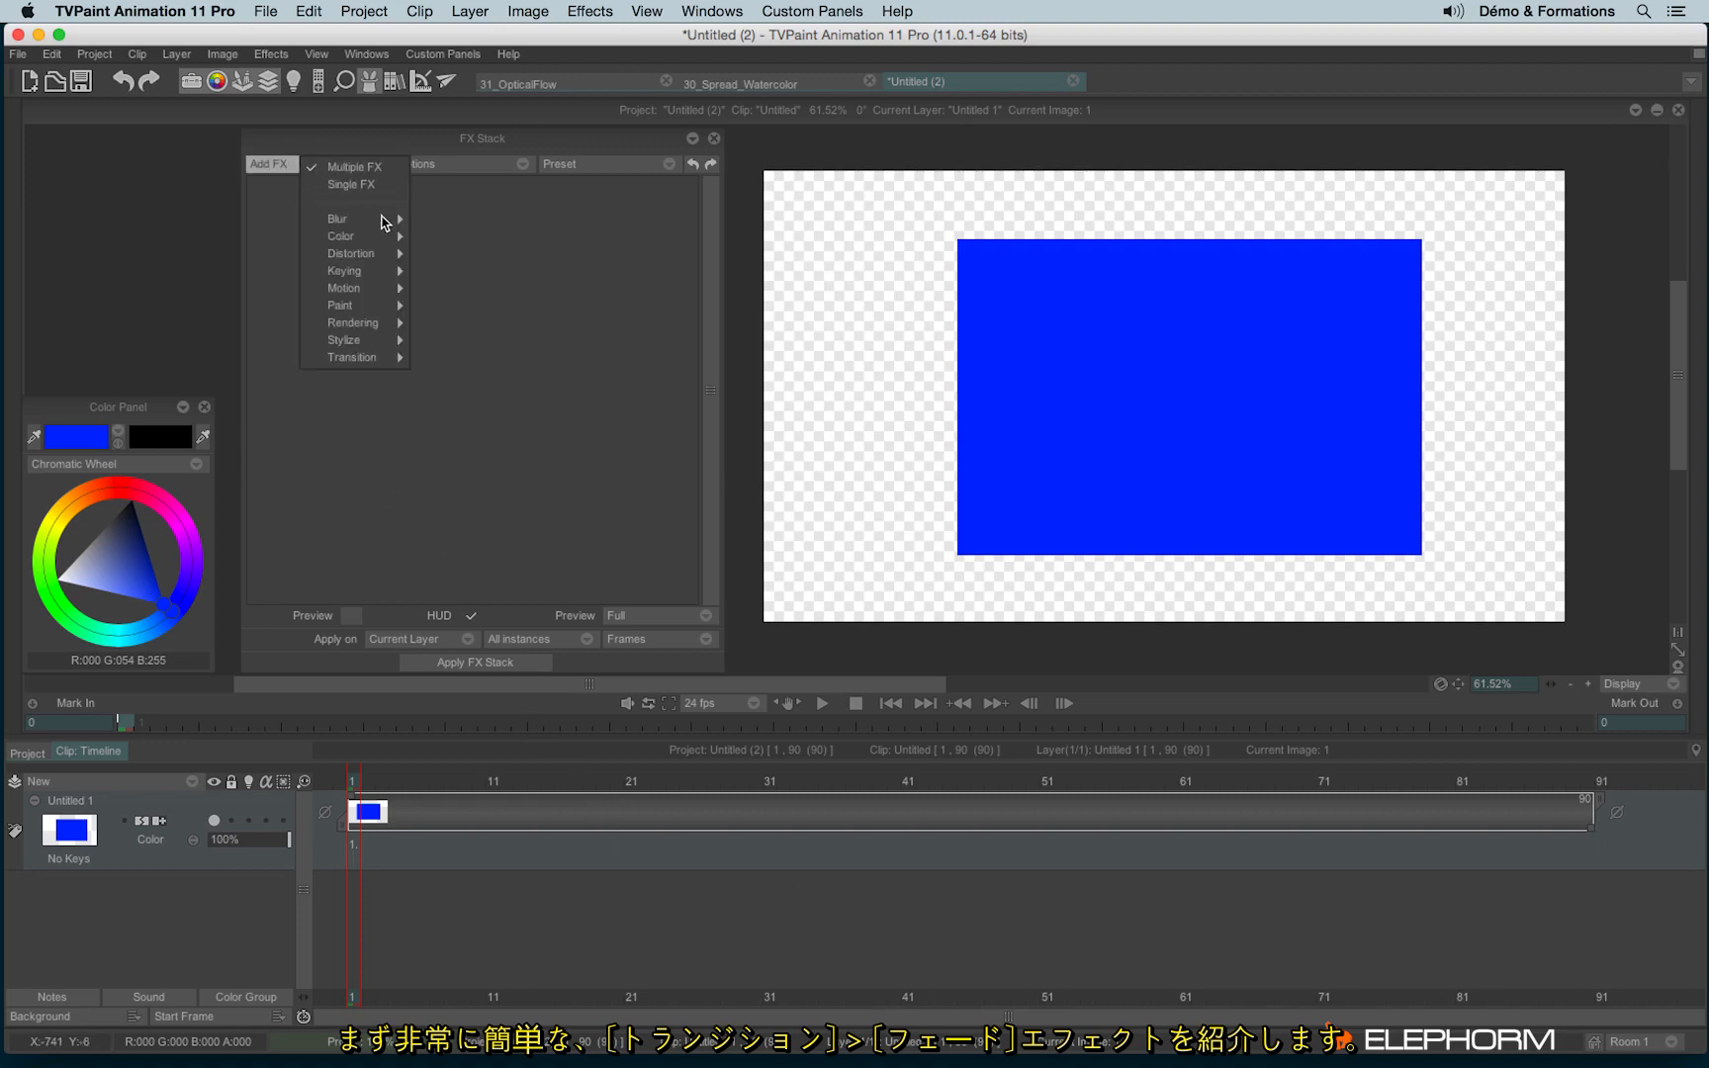
mouse_move(373, 362)
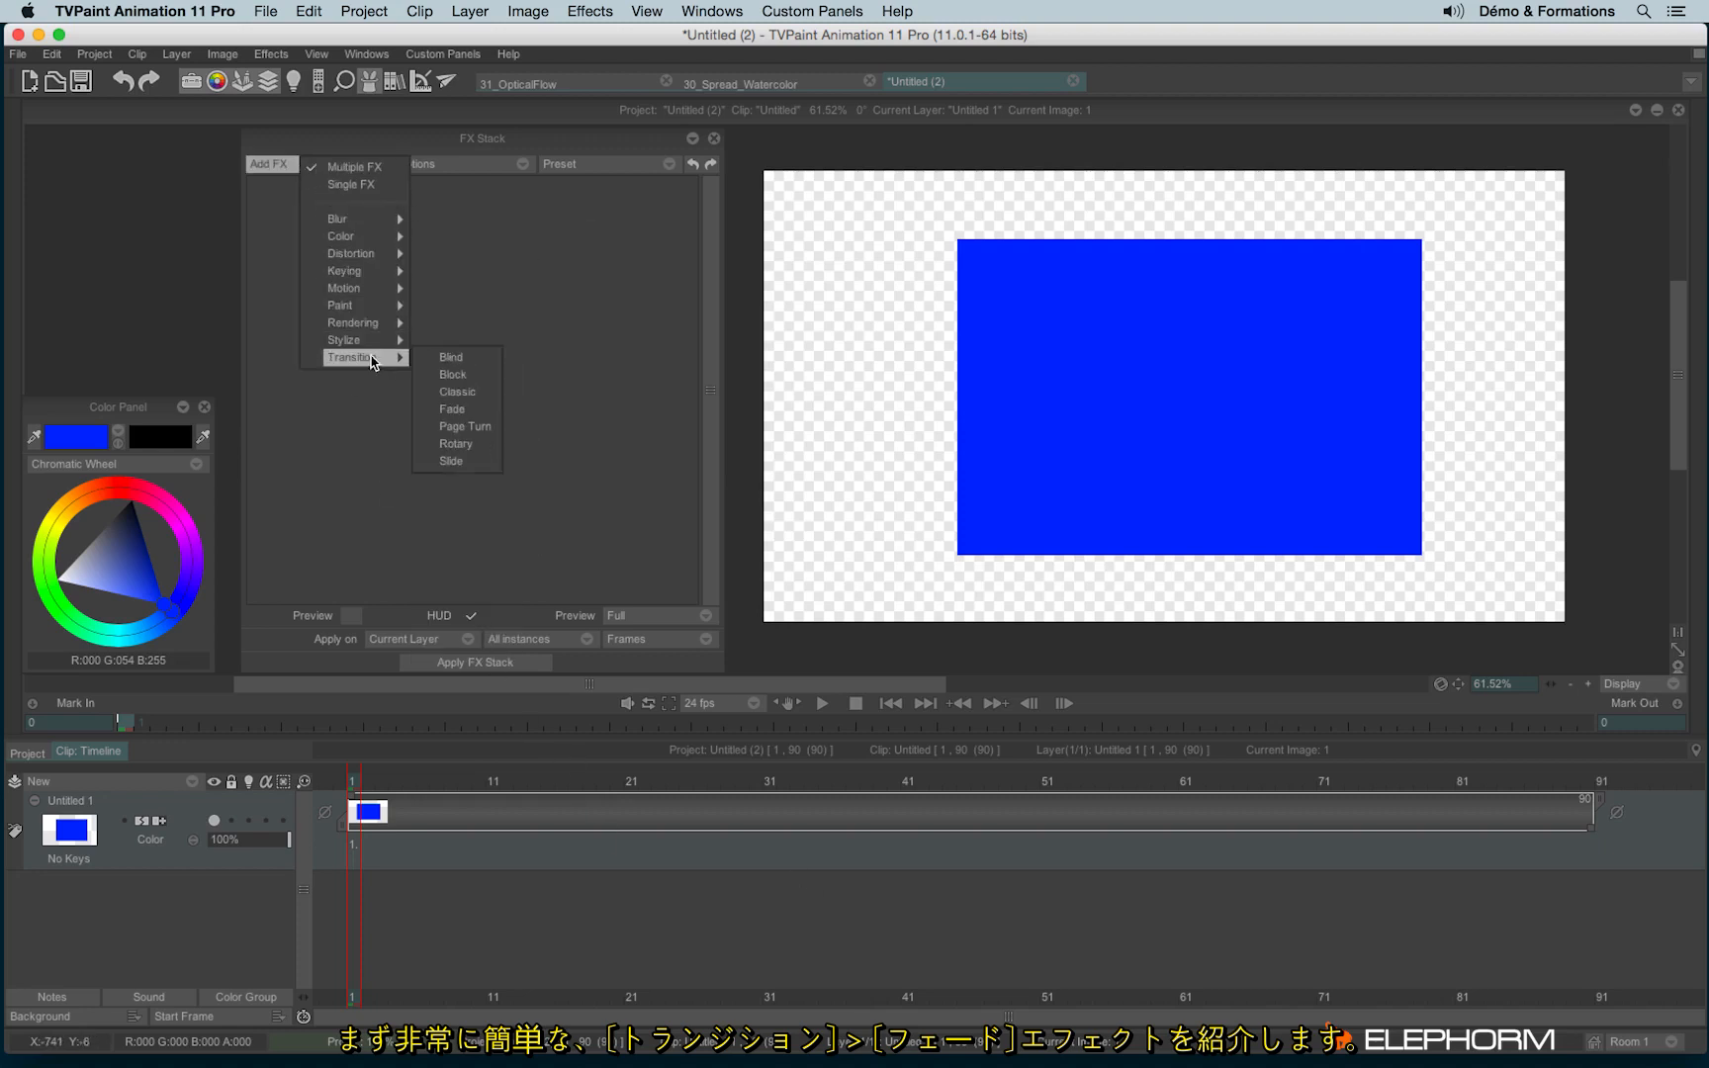
click(480, 413)
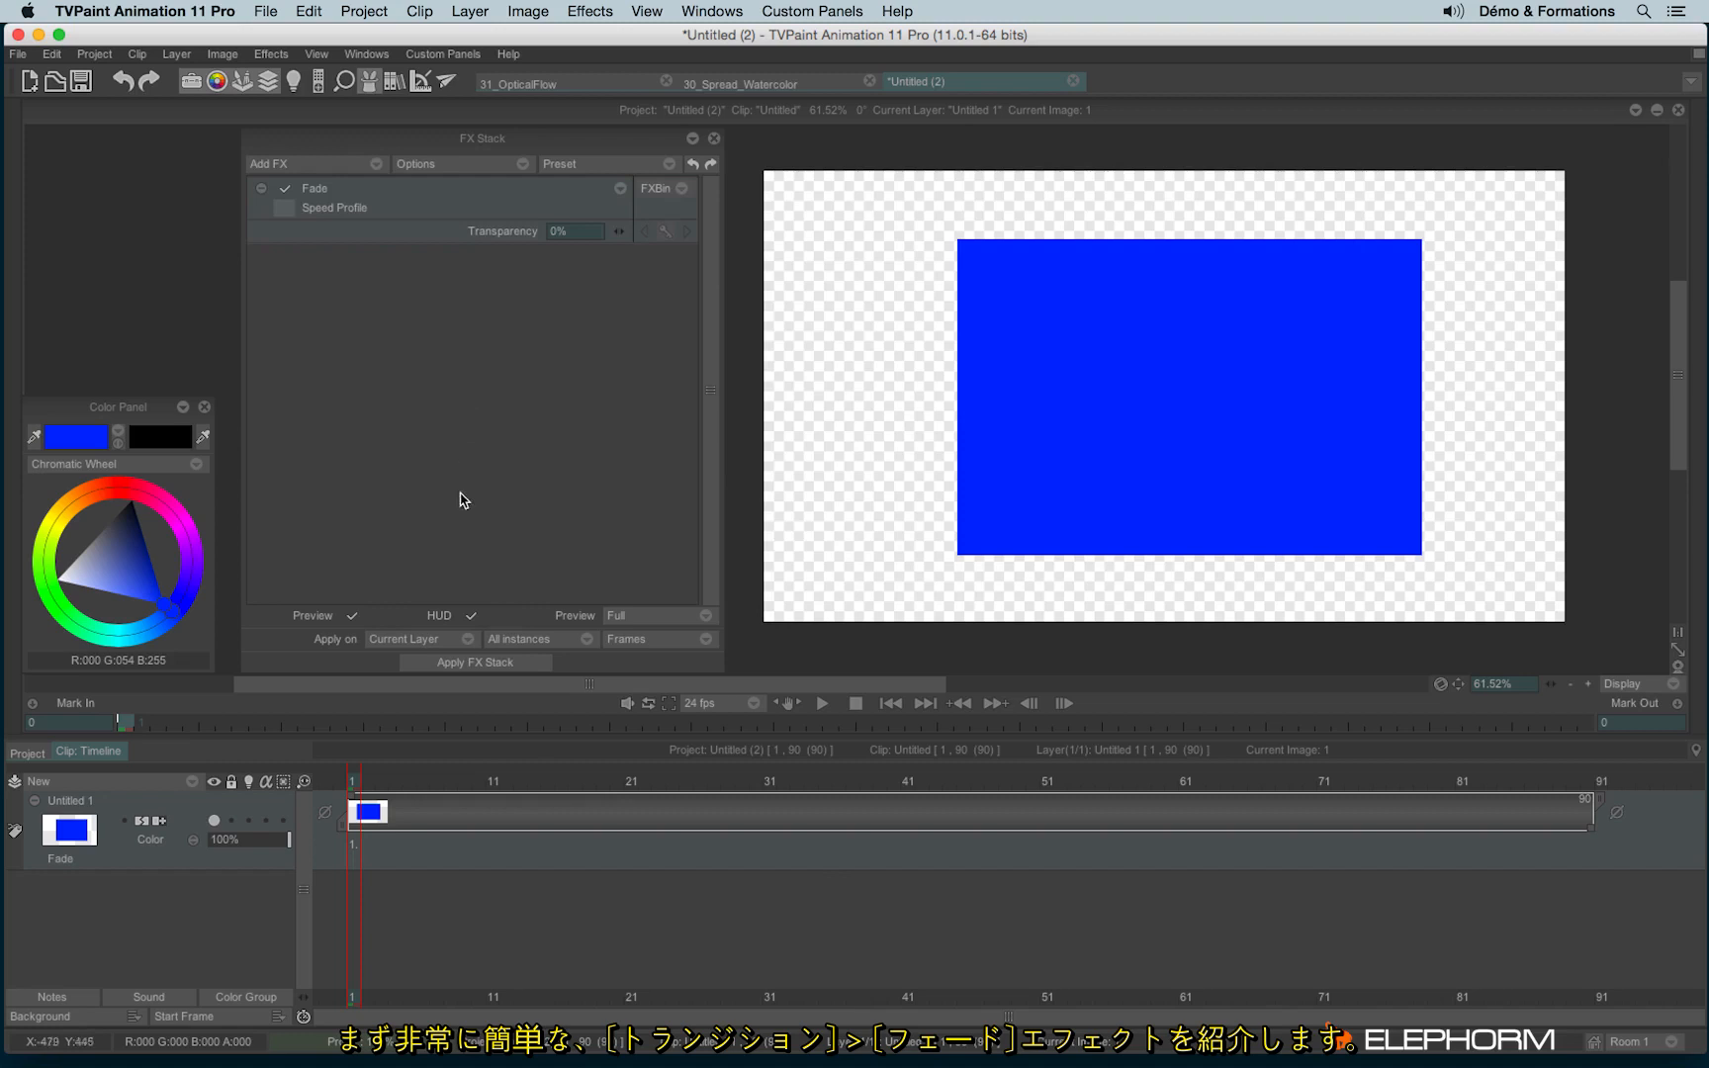
click(619, 188)
click(672, 219)
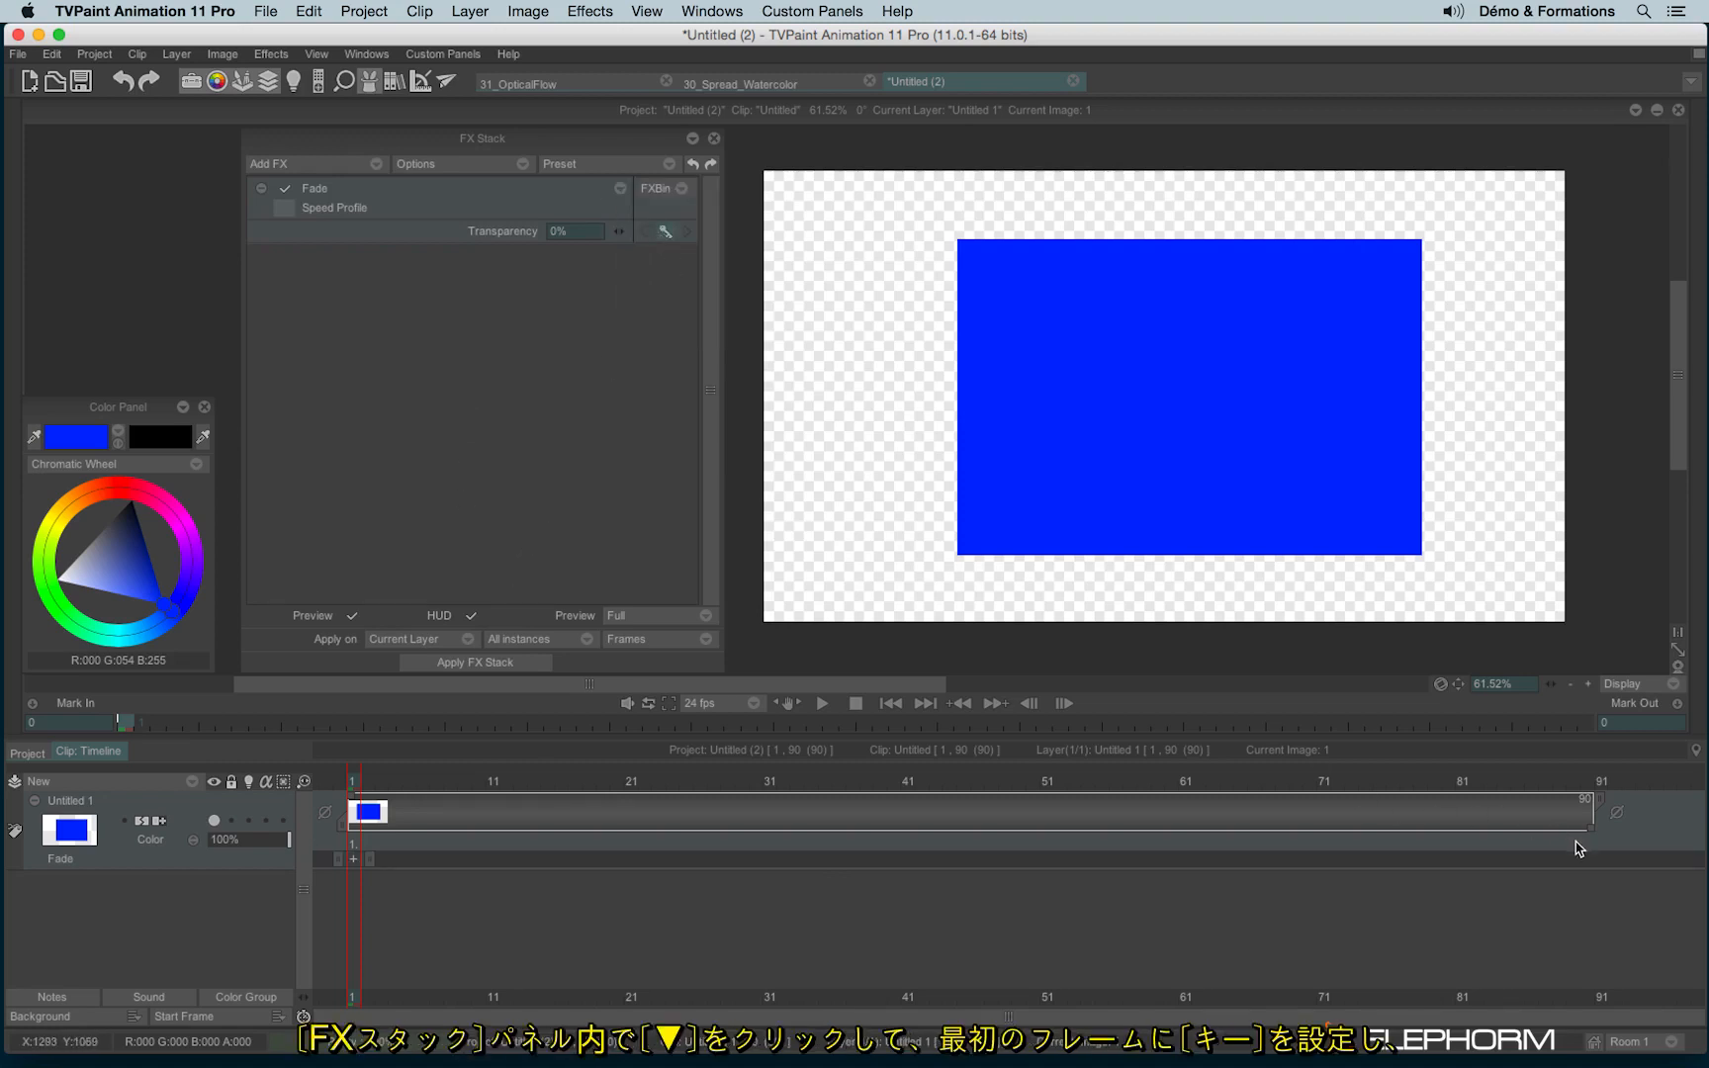
Step: Key the Fade effect's Transparency at 100% on frame 90 and preview the fade along the timeline
click(1579, 803)
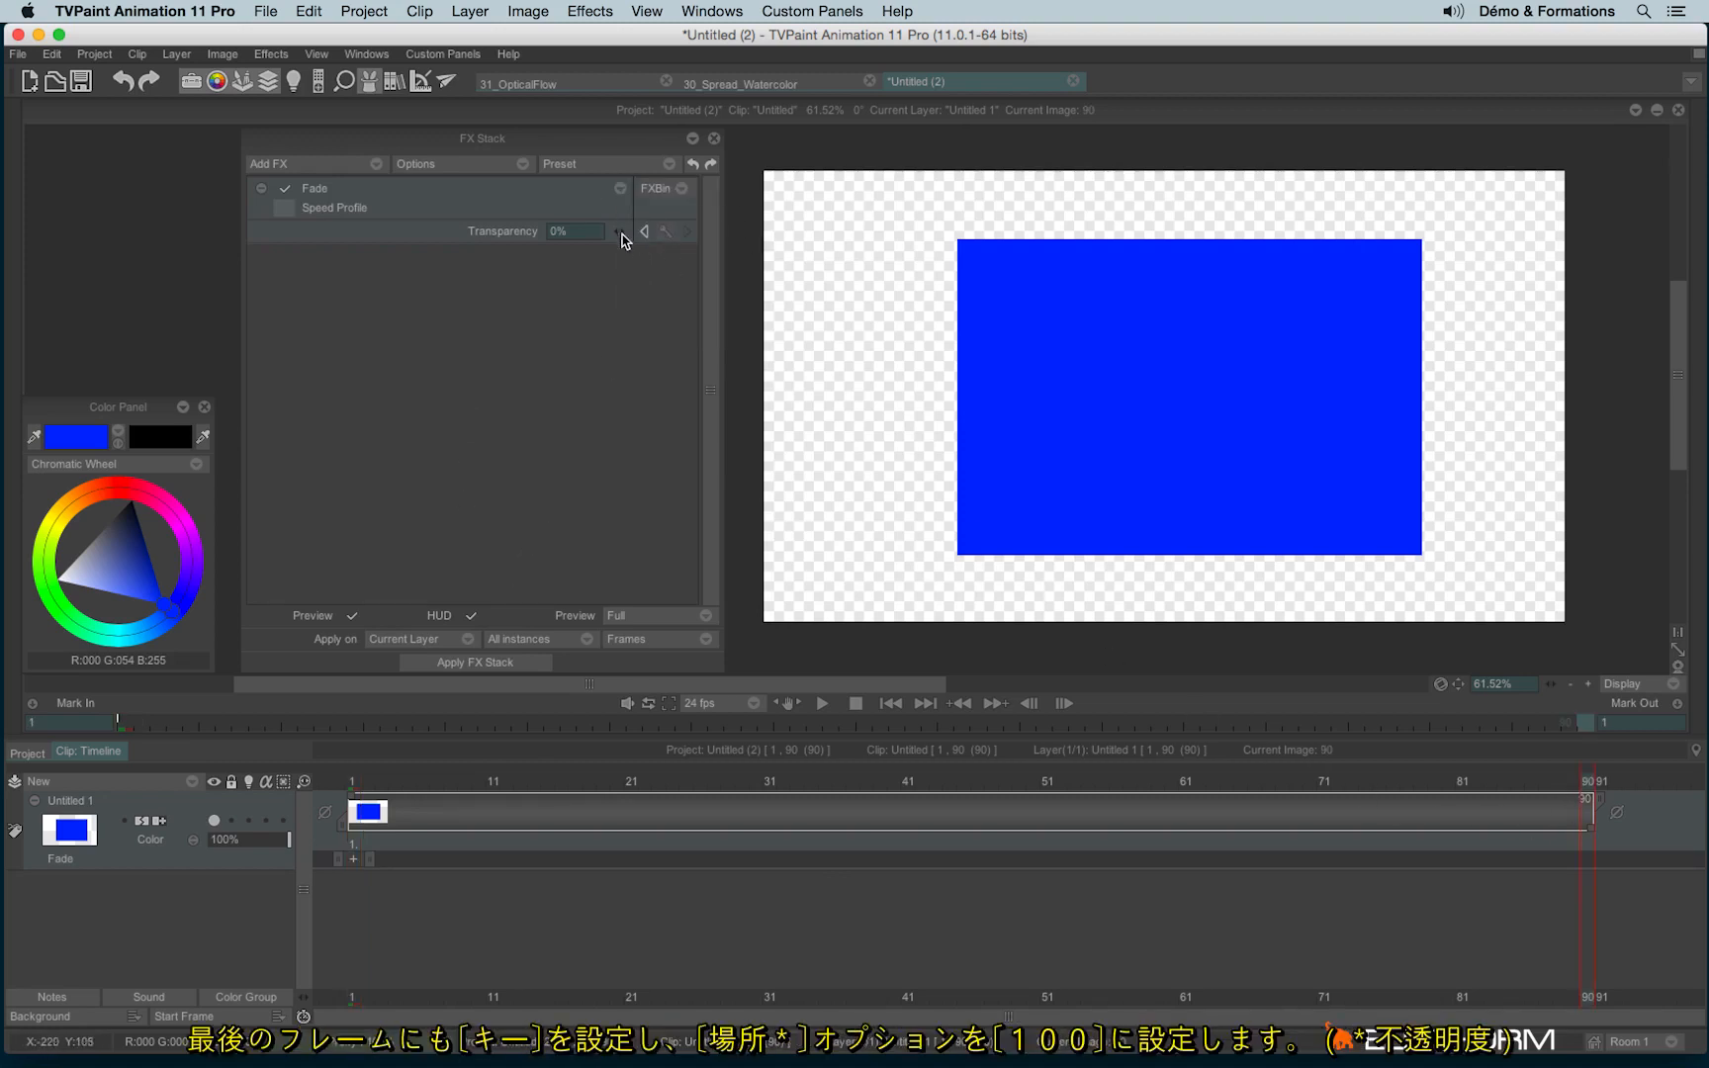
drag(1094, 276, 1229, 290)
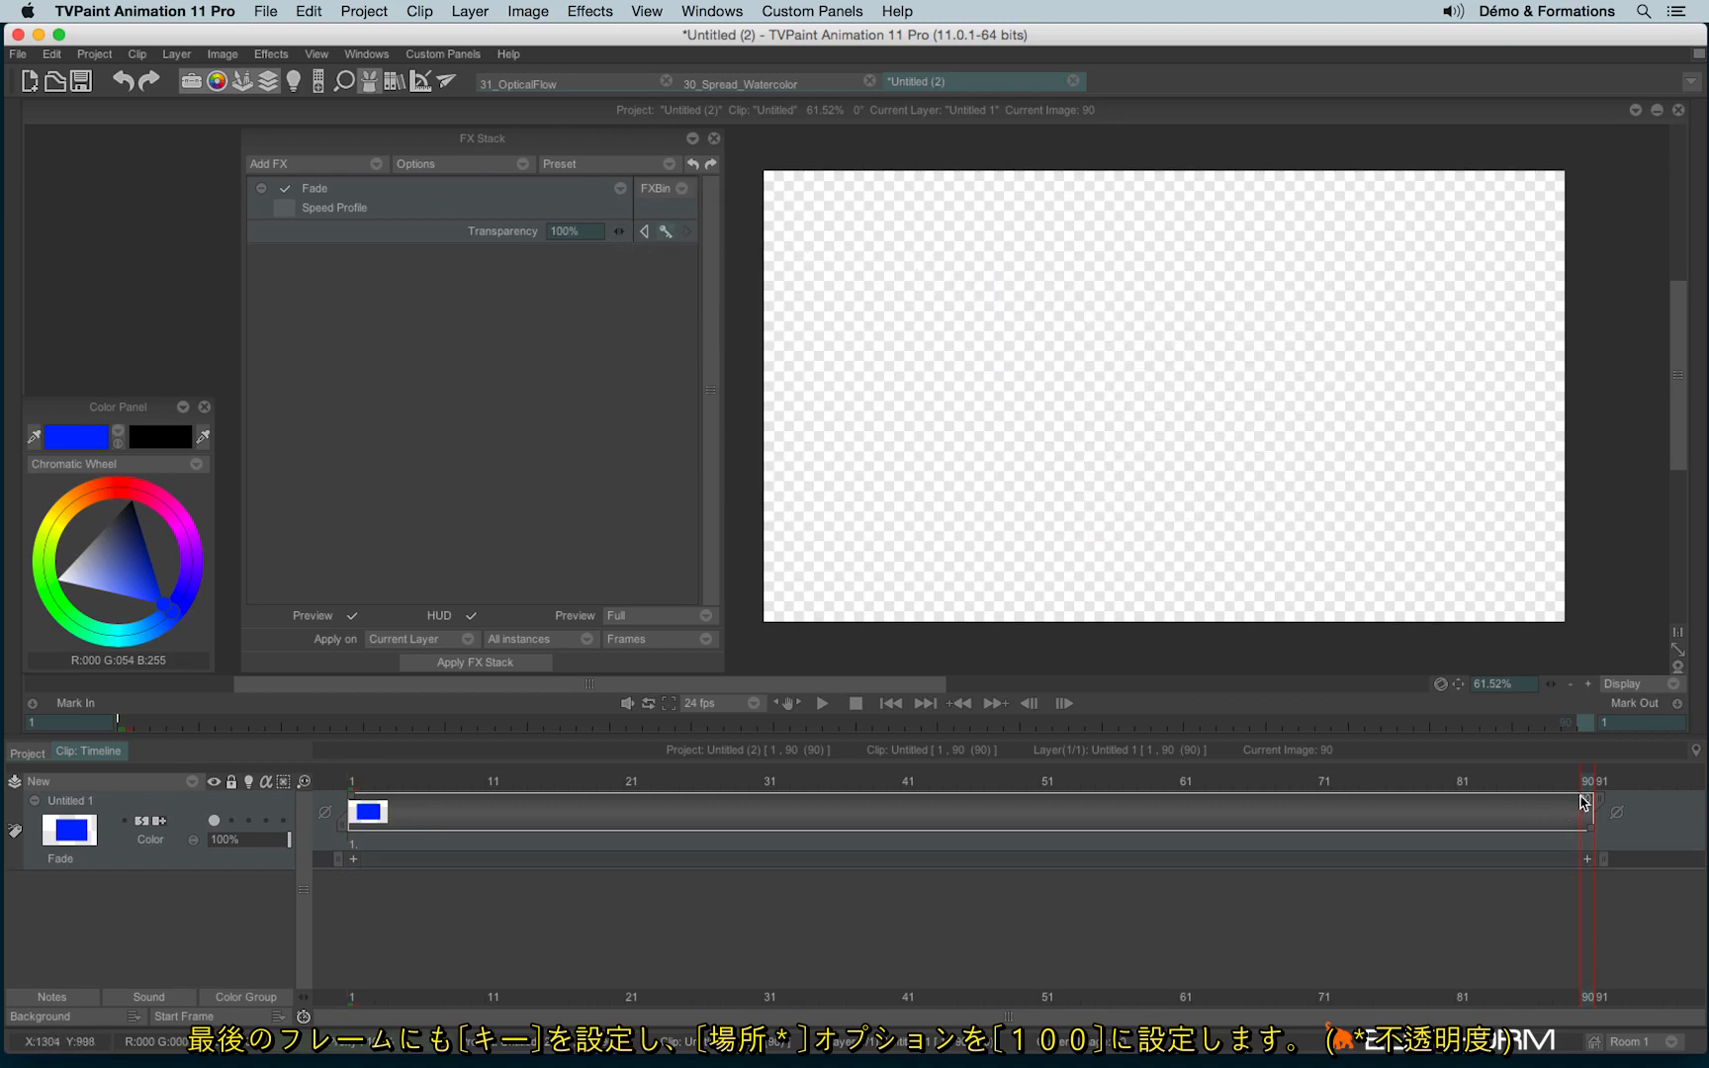
drag(1579, 784, 1583, 834)
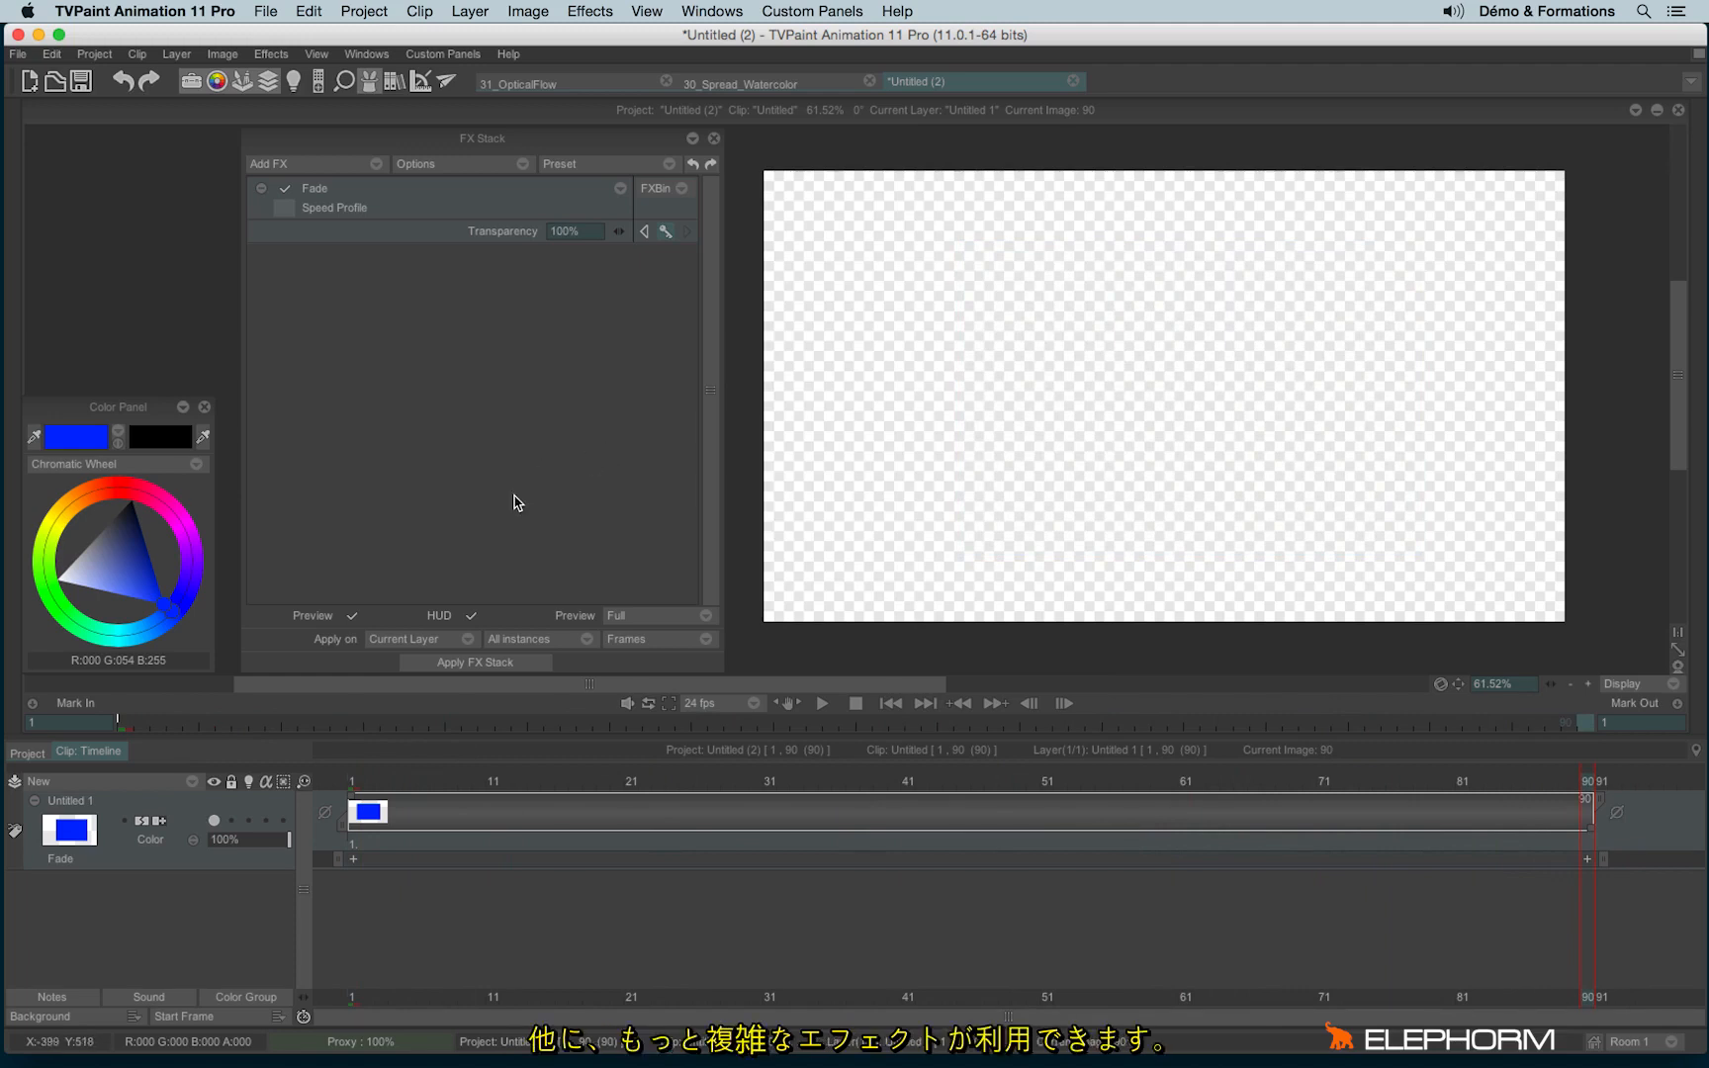
Step: Return to frame 1, hide the blue rectangle's layer and create a new animation layer
click(351, 781)
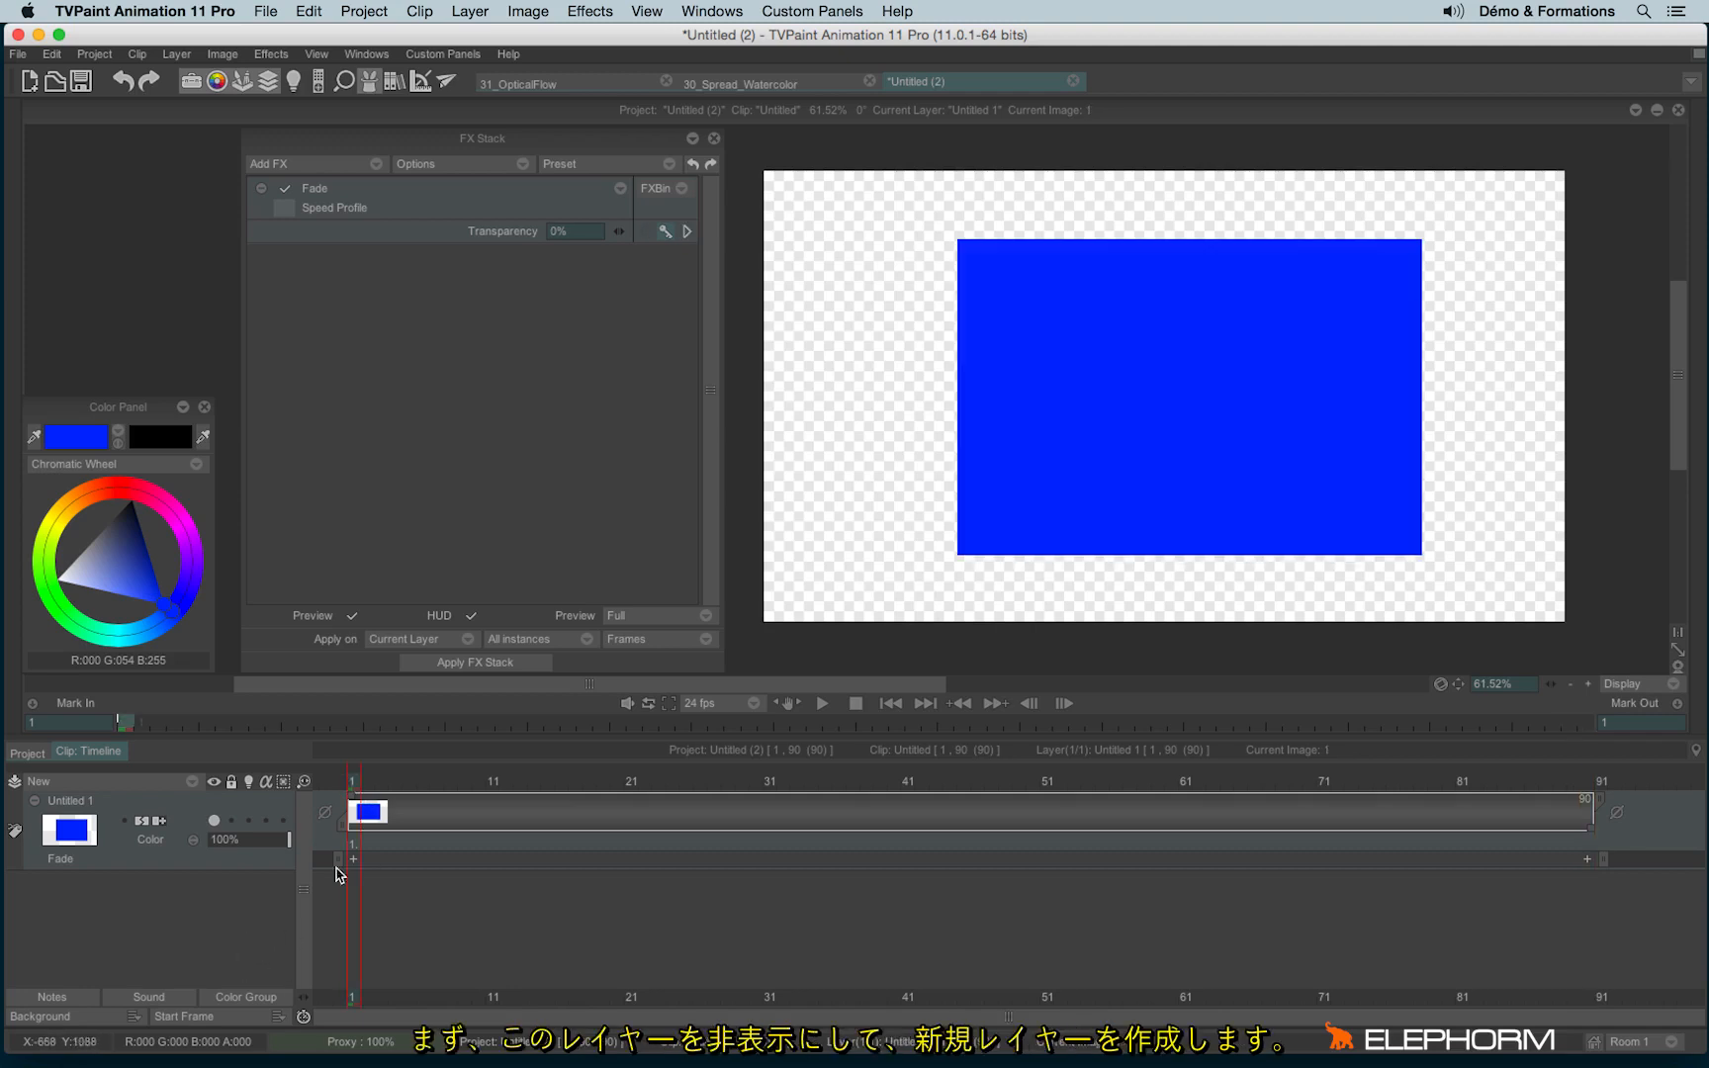
click(214, 821)
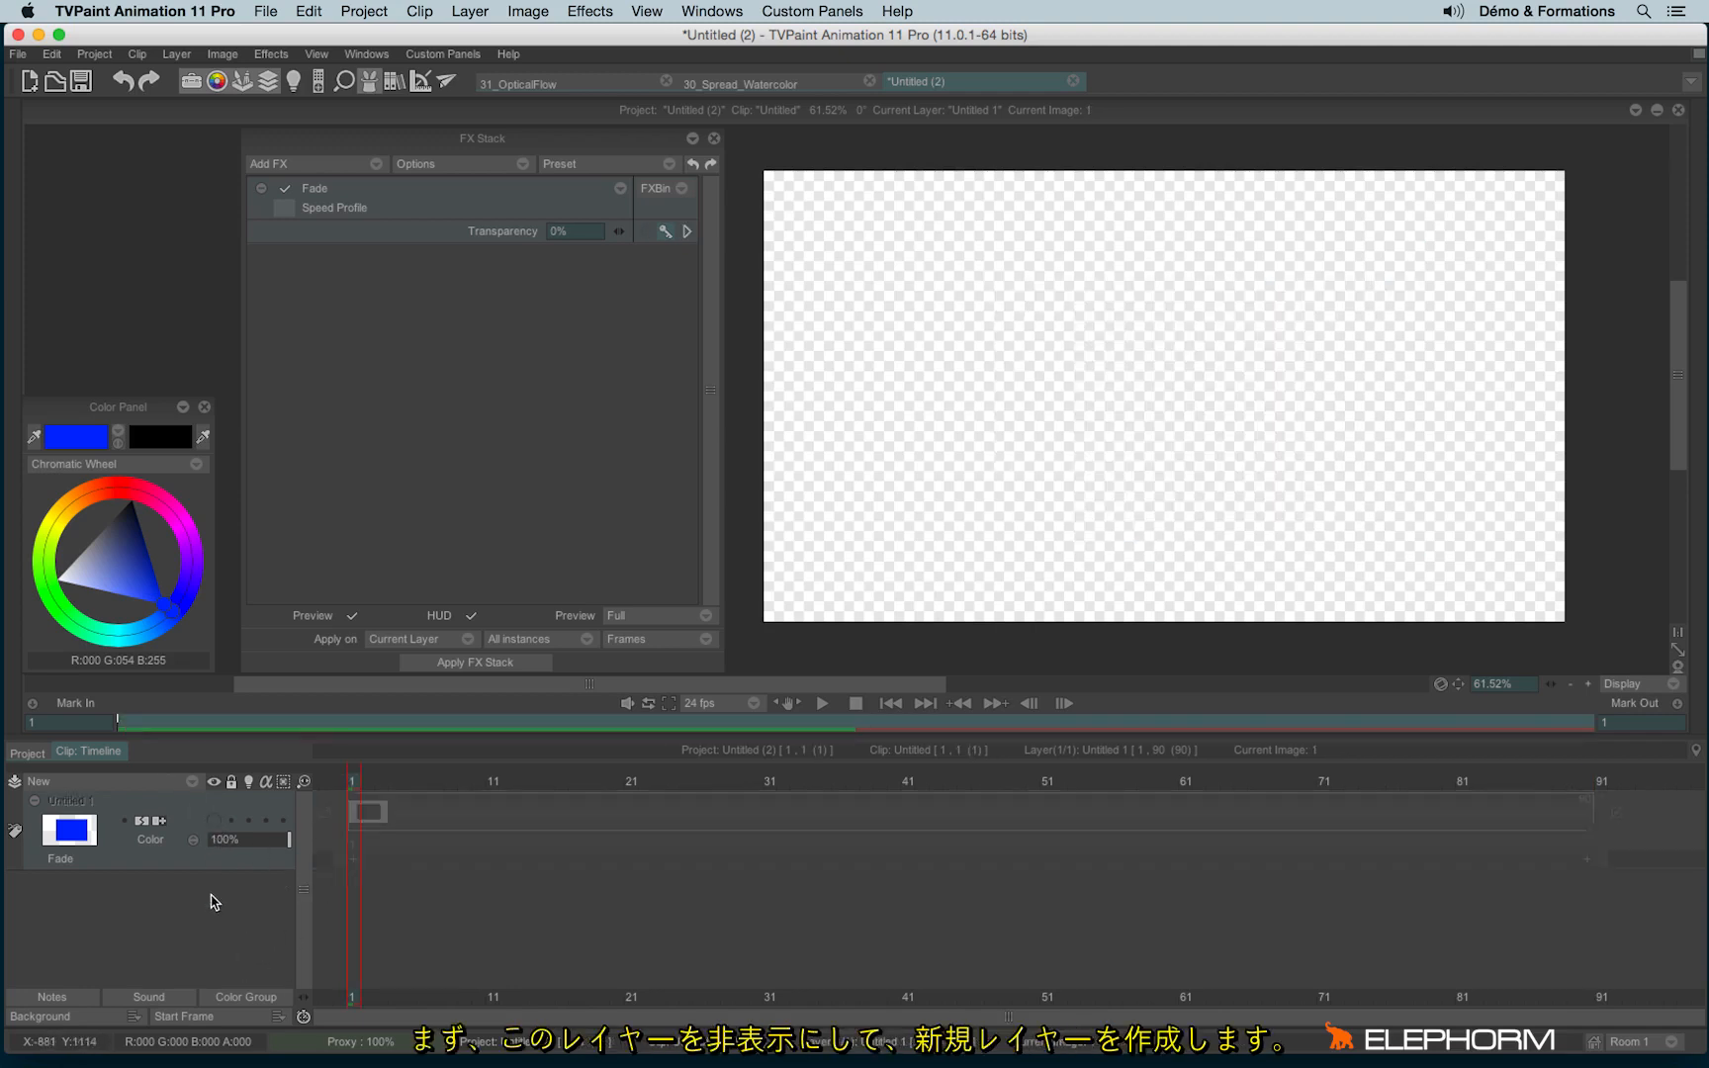
click(155, 789)
click(203, 788)
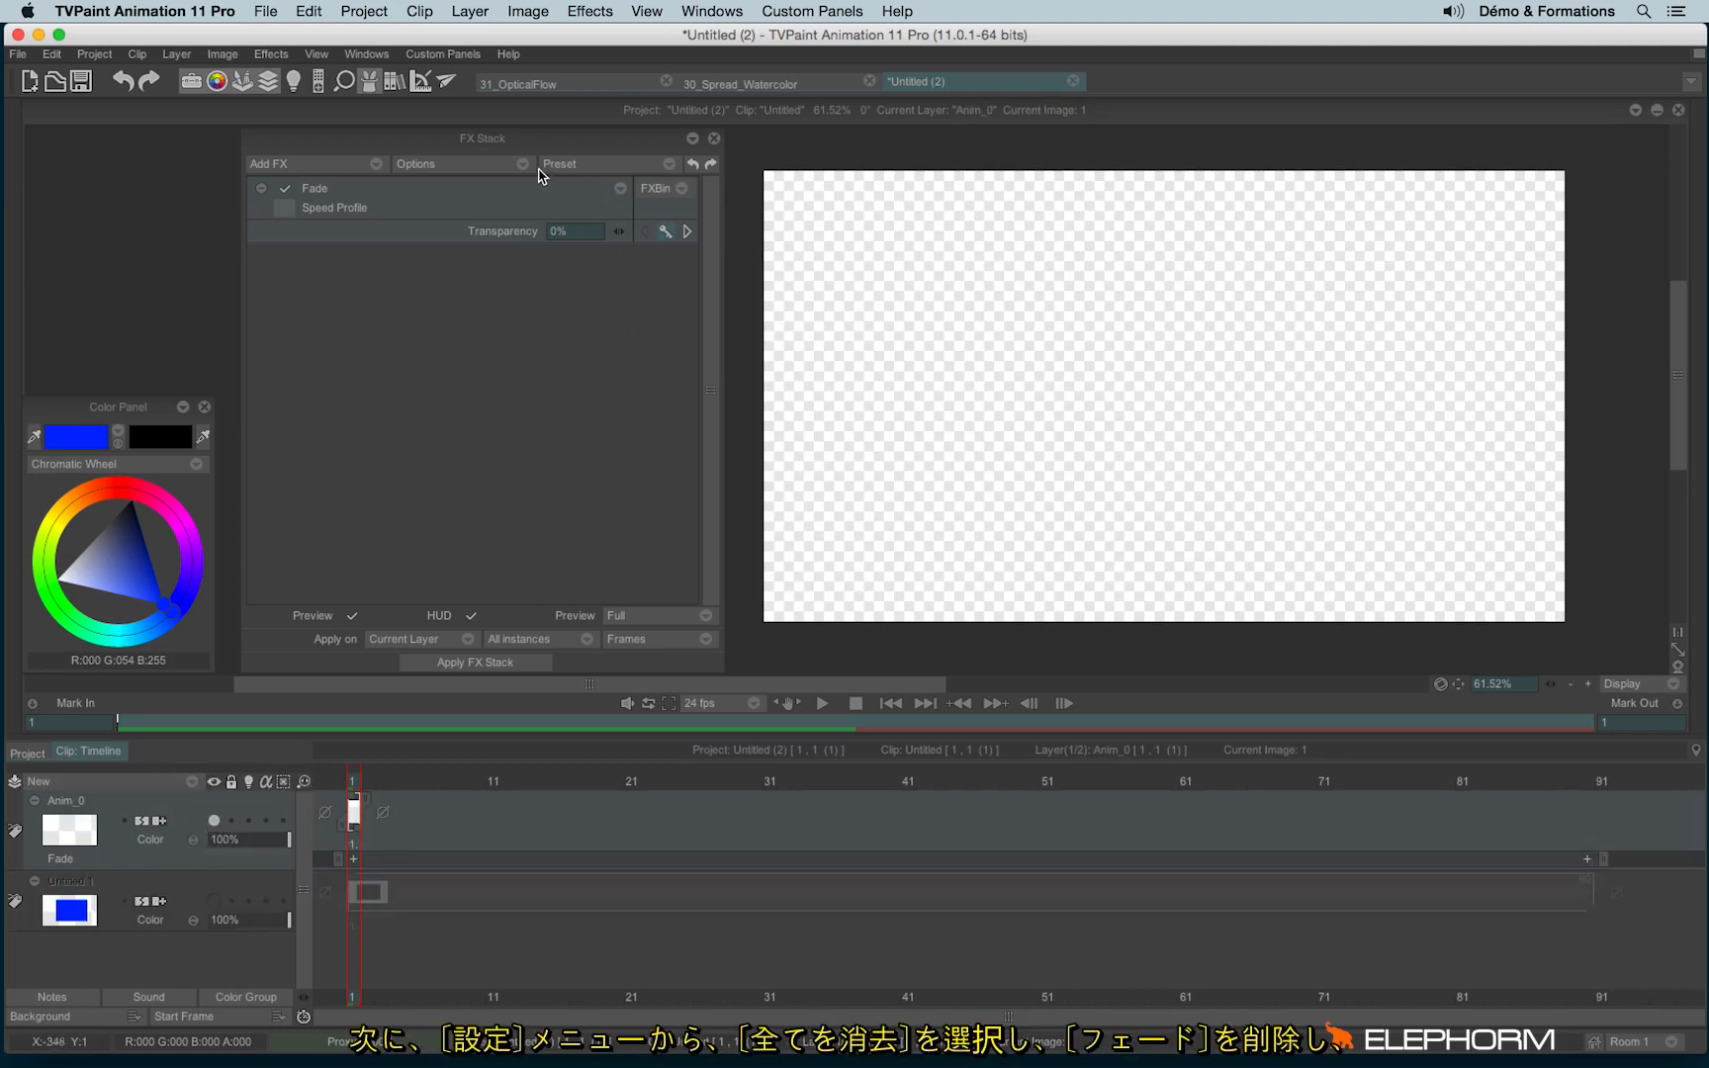
Step: Clear all effects from the FX stack to remove the Fade
click(505, 166)
click(563, 221)
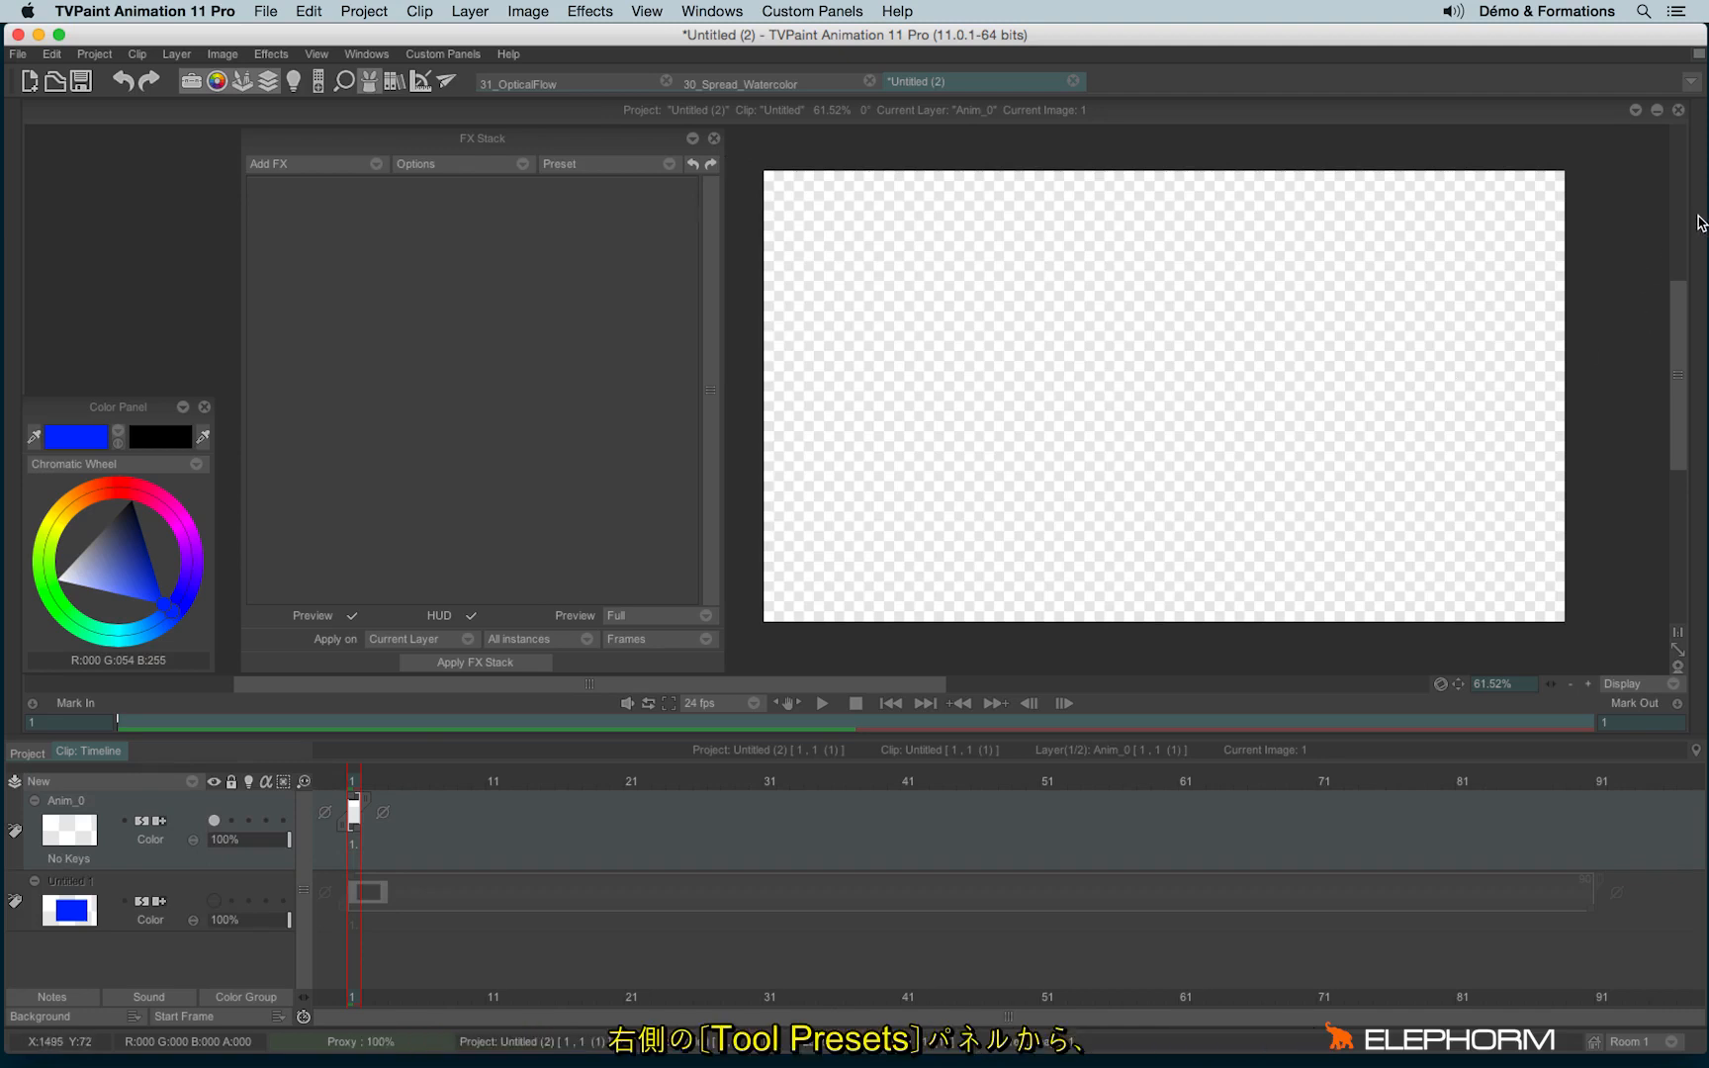
Step: Paint a large pure red patch over most of the new layer's canvas using a preset from the Painting Brushes group
mouse_move(1700, 221)
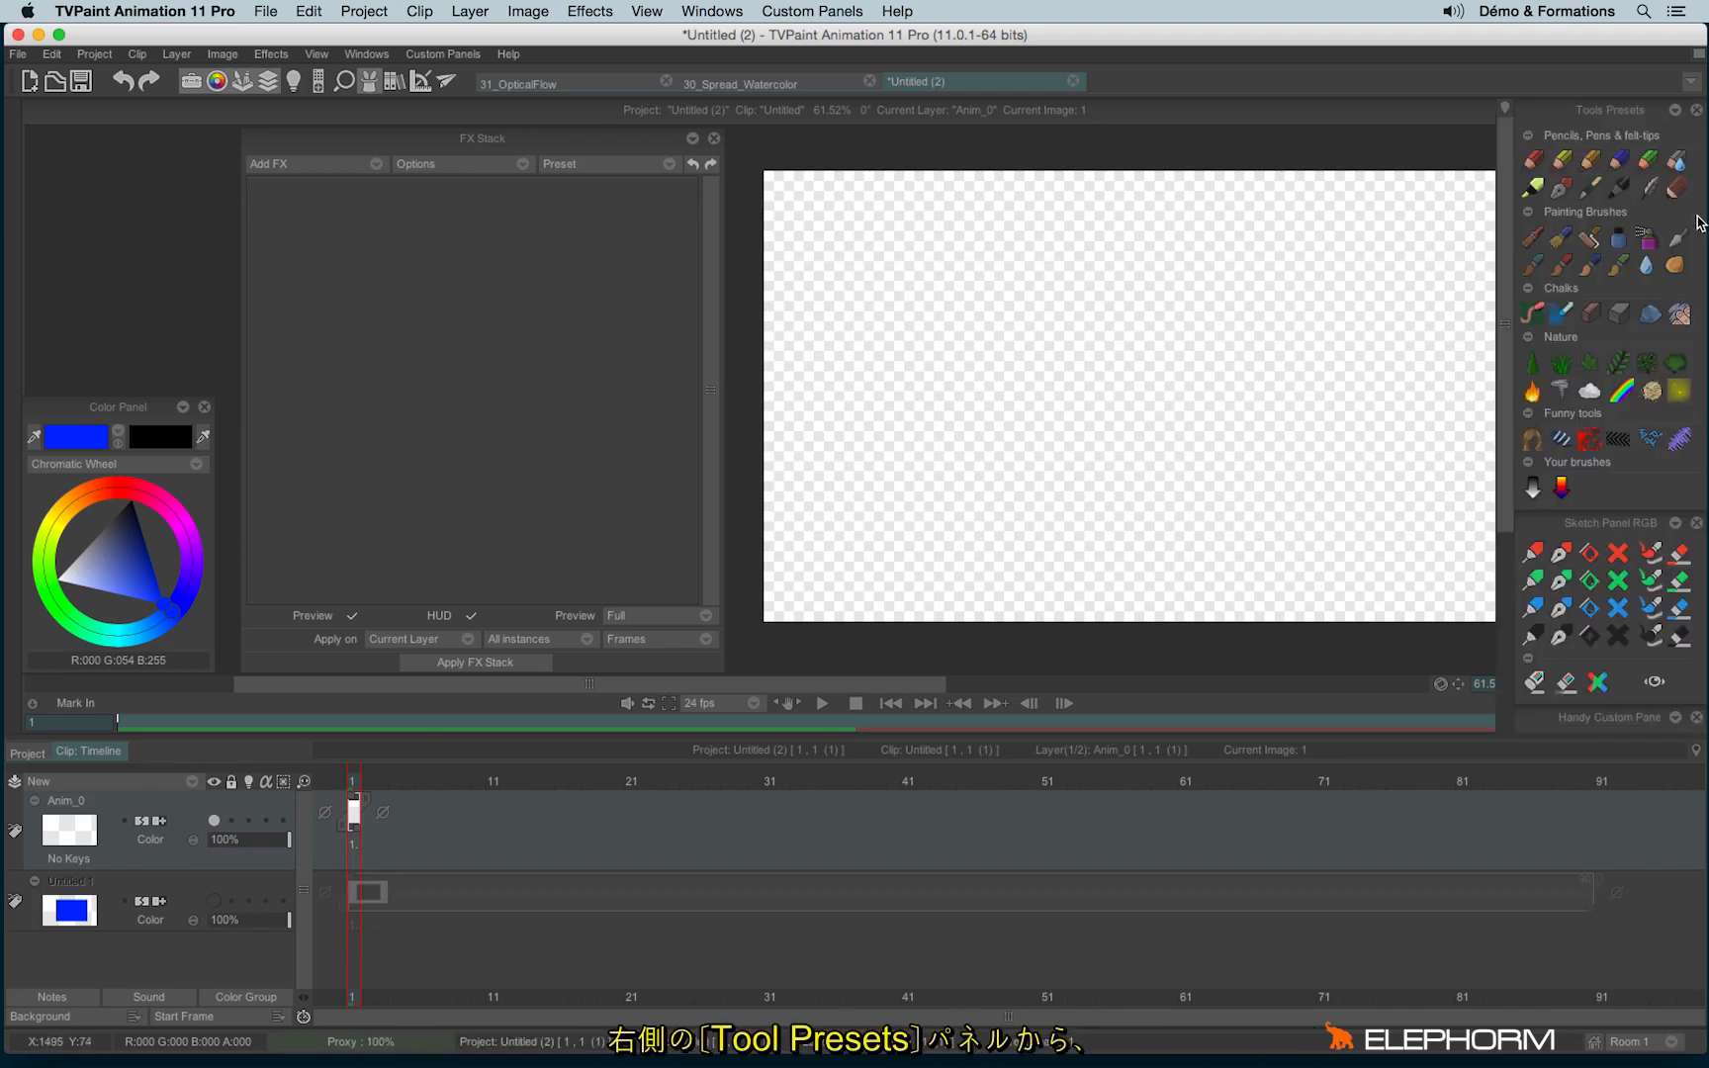
click(1564, 269)
click(126, 489)
click(785, 428)
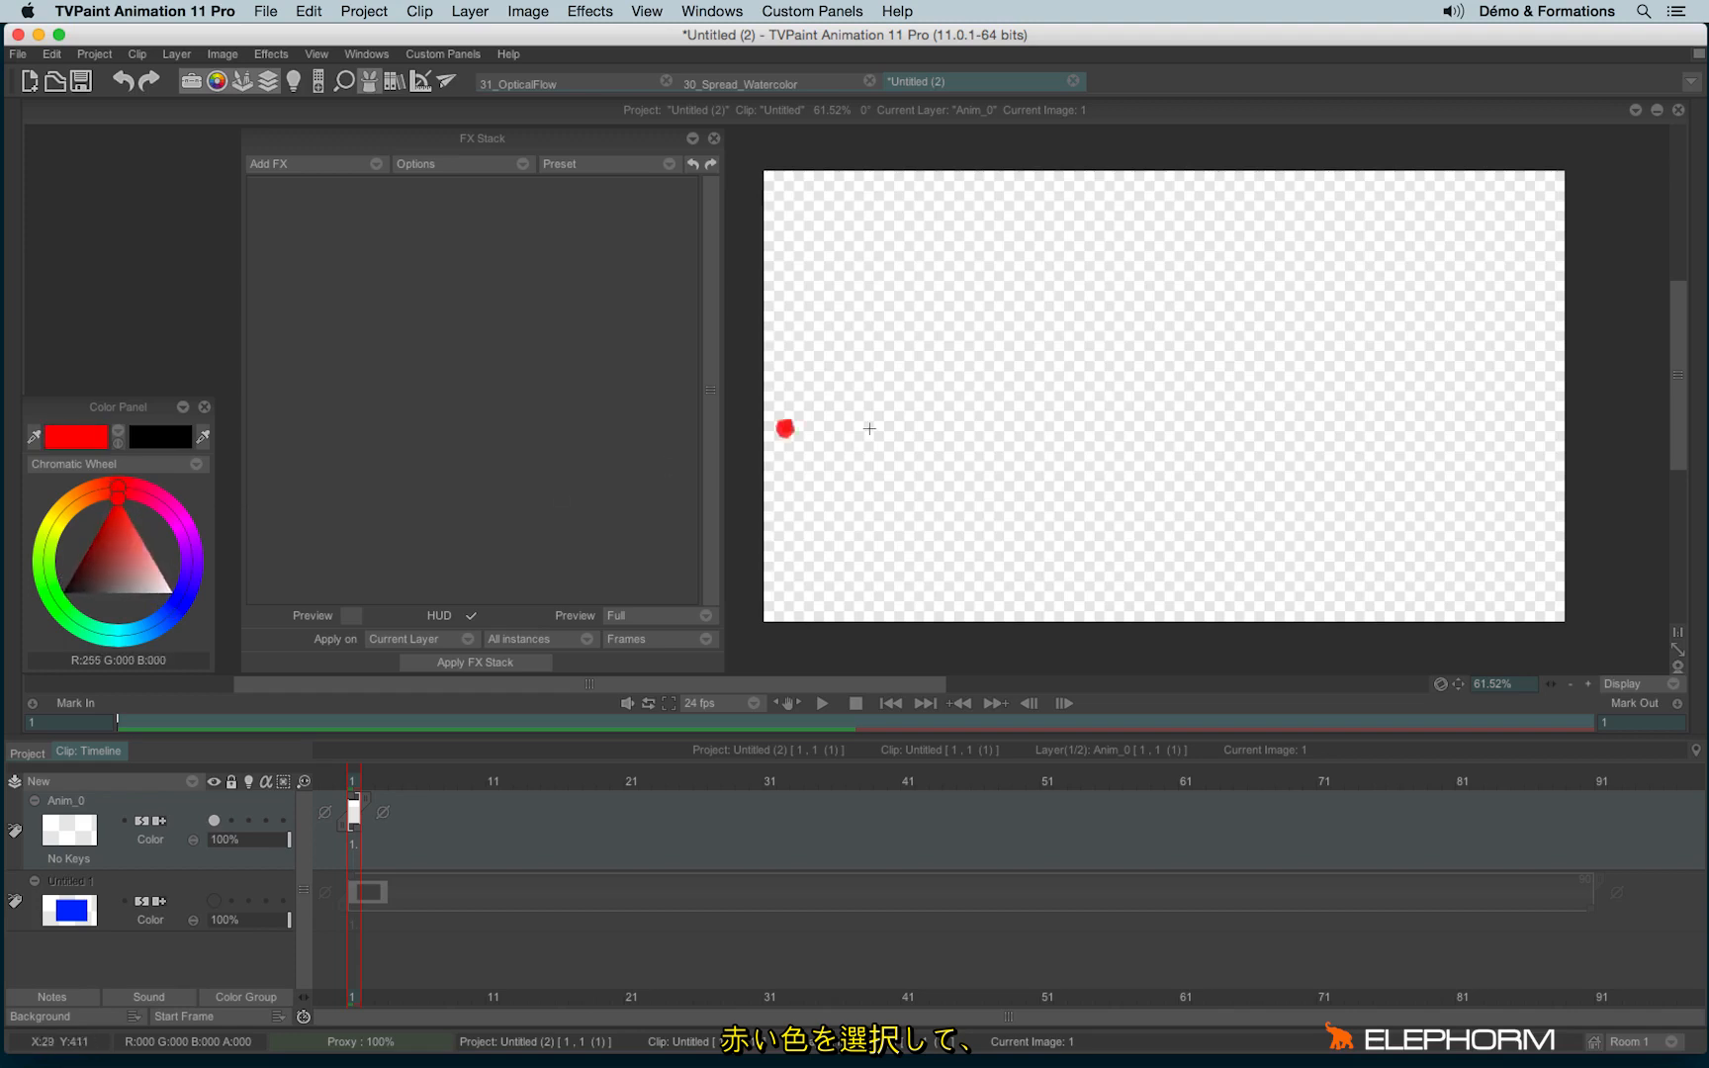
mouse_move(1108, 319)
mouse_down()
mouse_move(1006, 331)
mouse_move(1035, 302)
mouse_move(1071, 298)
mouse_move(943, 459)
mouse_move(1156, 401)
mouse_move(1132, 477)
mouse_move(1044, 528)
mouse_move(1306, 537)
mouse_move(1342, 502)
mouse_move(1302, 462)
mouse_move(1332, 404)
mouse_move(1121, 353)
mouse_move(1116, 309)
mouse_move(1304, 286)
mouse_move(1339, 390)
mouse_move(1201, 437)
mouse_move(1354, 334)
mouse_move(1317, 462)
mouse_move(1196, 550)
mouse_move(1035, 548)
mouse_move(944, 463)
mouse_move(908, 502)
mouse_move(976, 322)
mouse_move(903, 264)
mouse_move(906, 409)
mouse_move(1167, 243)
mouse_move(1047, 247)
mouse_move(1357, 251)
mouse_move(1405, 325)
mouse_move(1447, 324)
mouse_move(1440, 417)
mouse_move(1239, 555)
mouse_move(811, 587)
mouse_move(977, 556)
mouse_up()
Step: Show the blue rectangle's layer as a reference, extend the red paint past the rectangle's edges, and hide that layer again
click(213, 903)
mouse_move(1450, 555)
mouse_down()
mouse_move(1387, 549)
mouse_move(1446, 511)
mouse_up()
mouse_move(1420, 281)
mouse_down()
mouse_move(1377, 271)
mouse_move(1424, 222)
mouse_up()
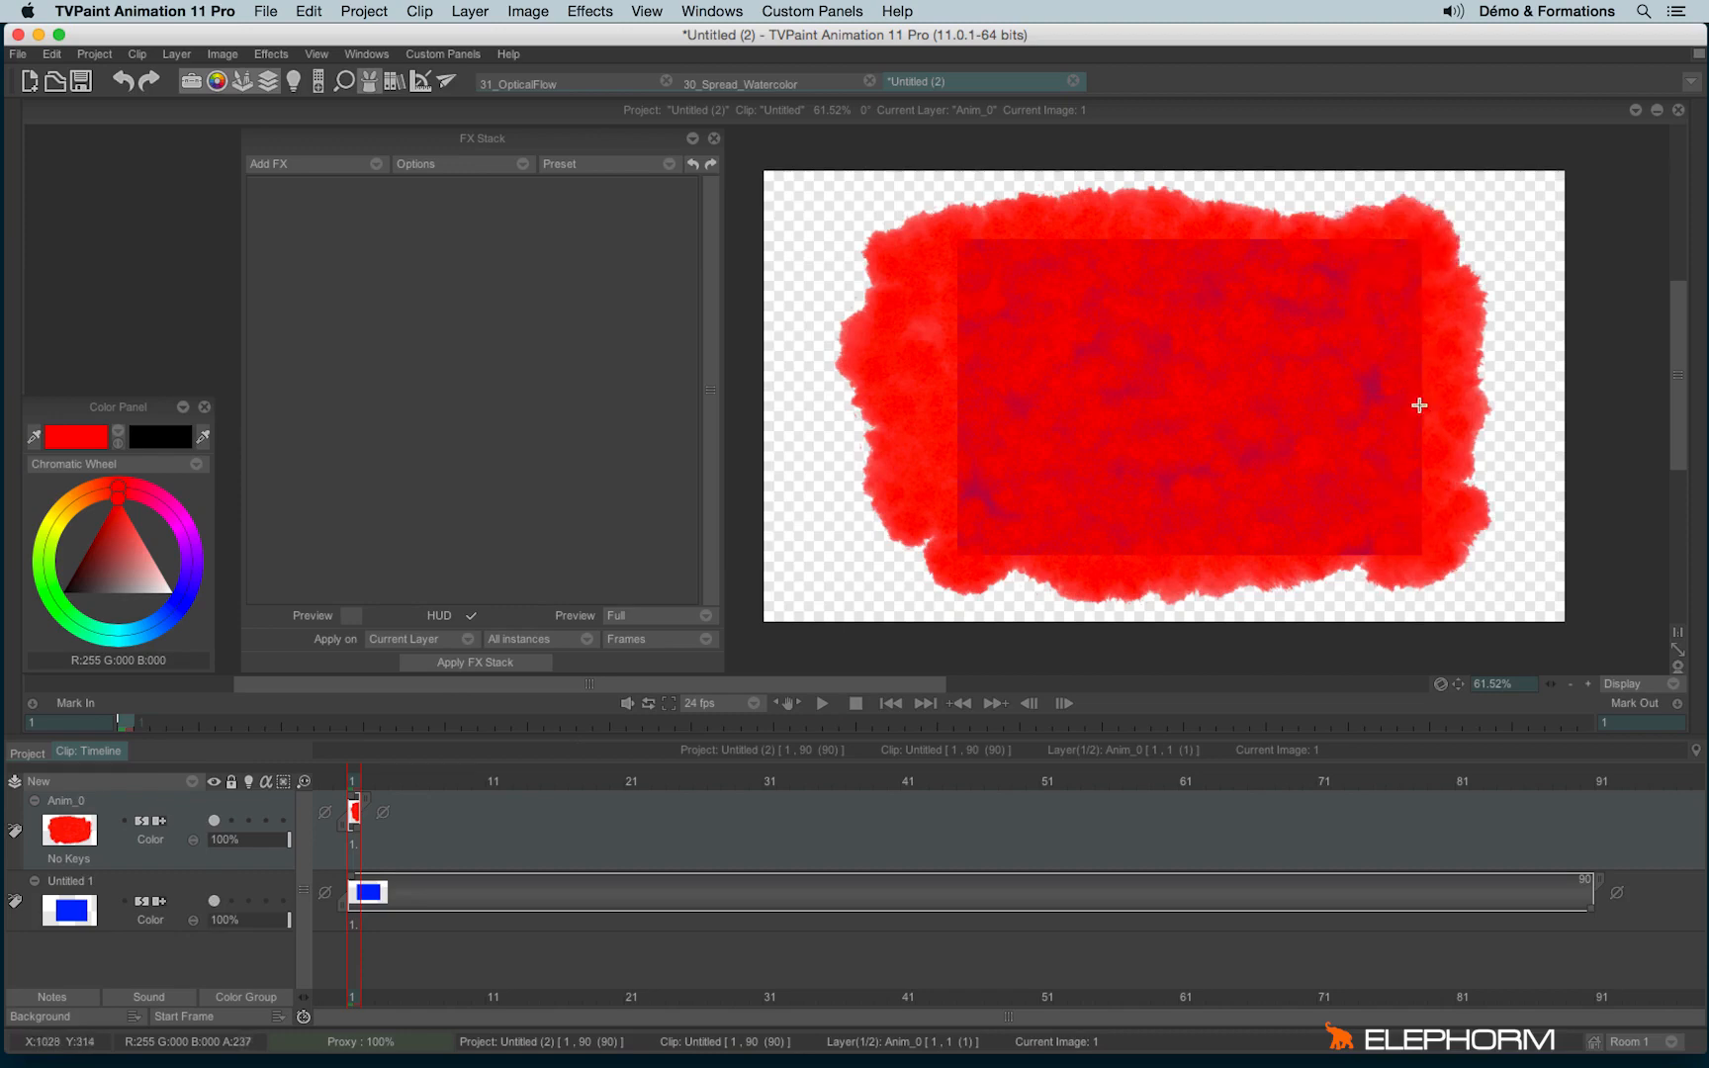
click(215, 901)
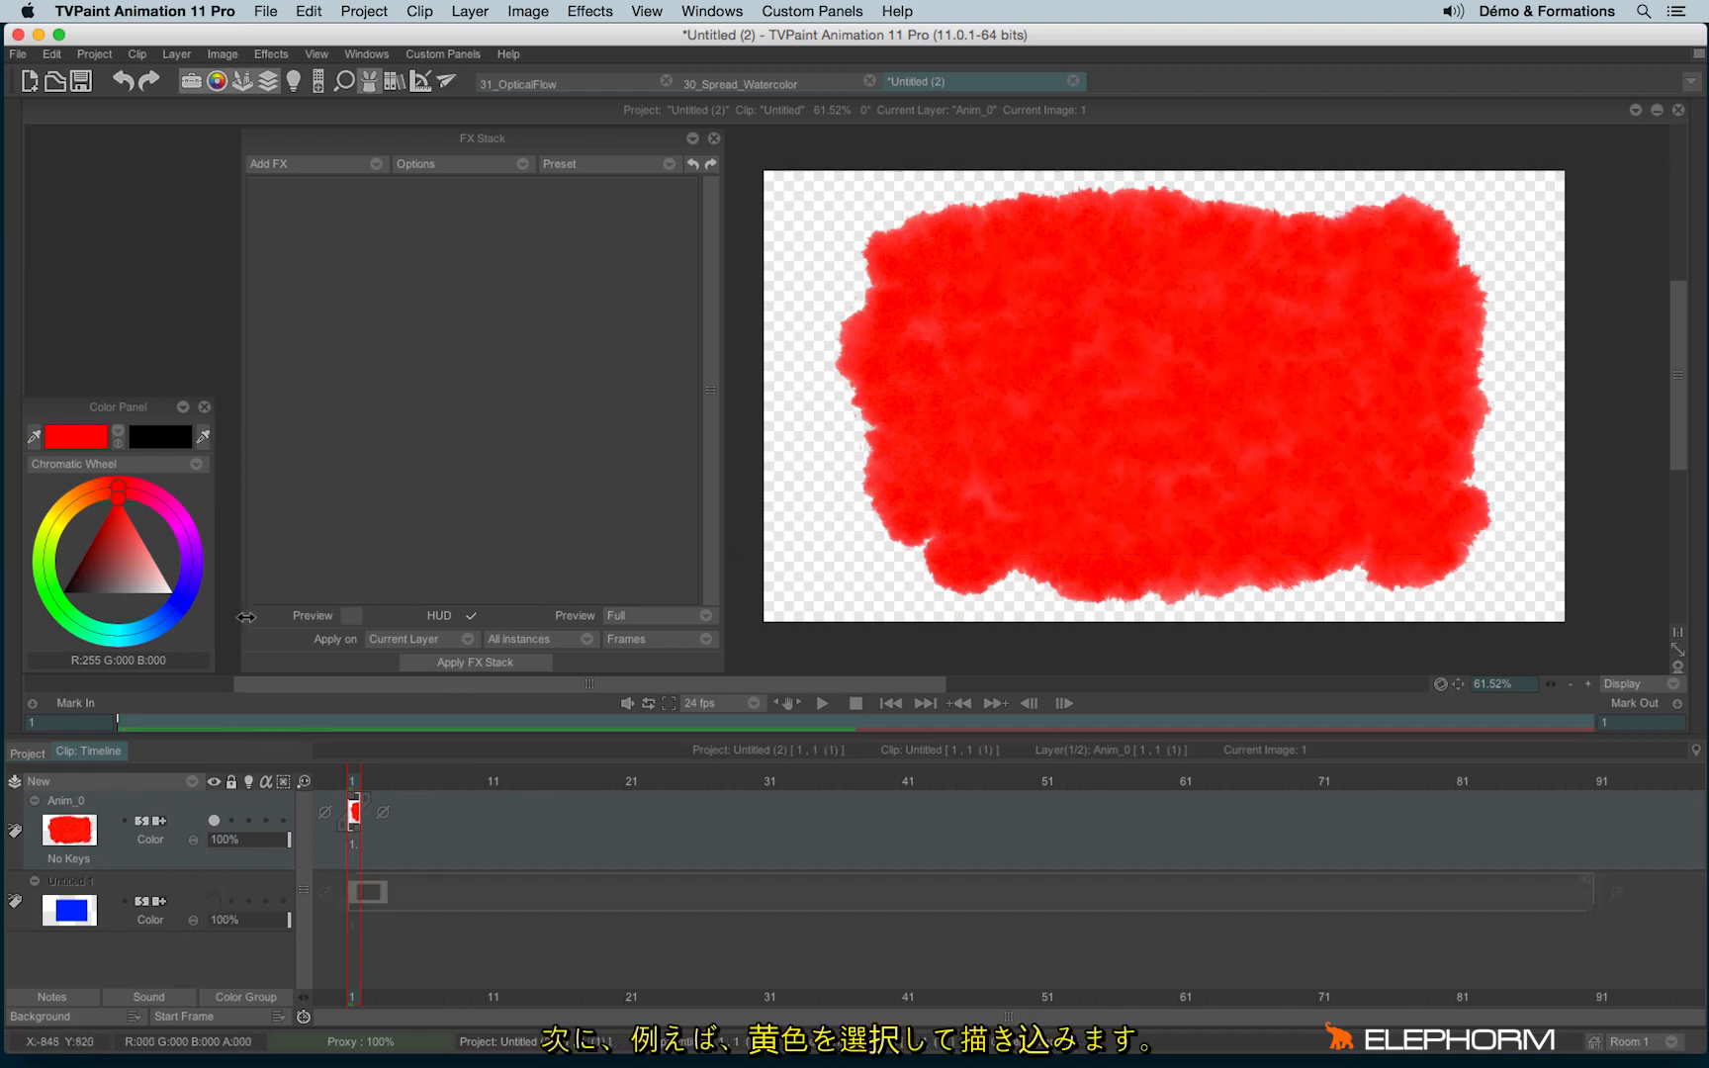
Step: Paint yellow strokes across the red patch so that it varies between red, orange and yellow
drag(69, 531, 59, 533)
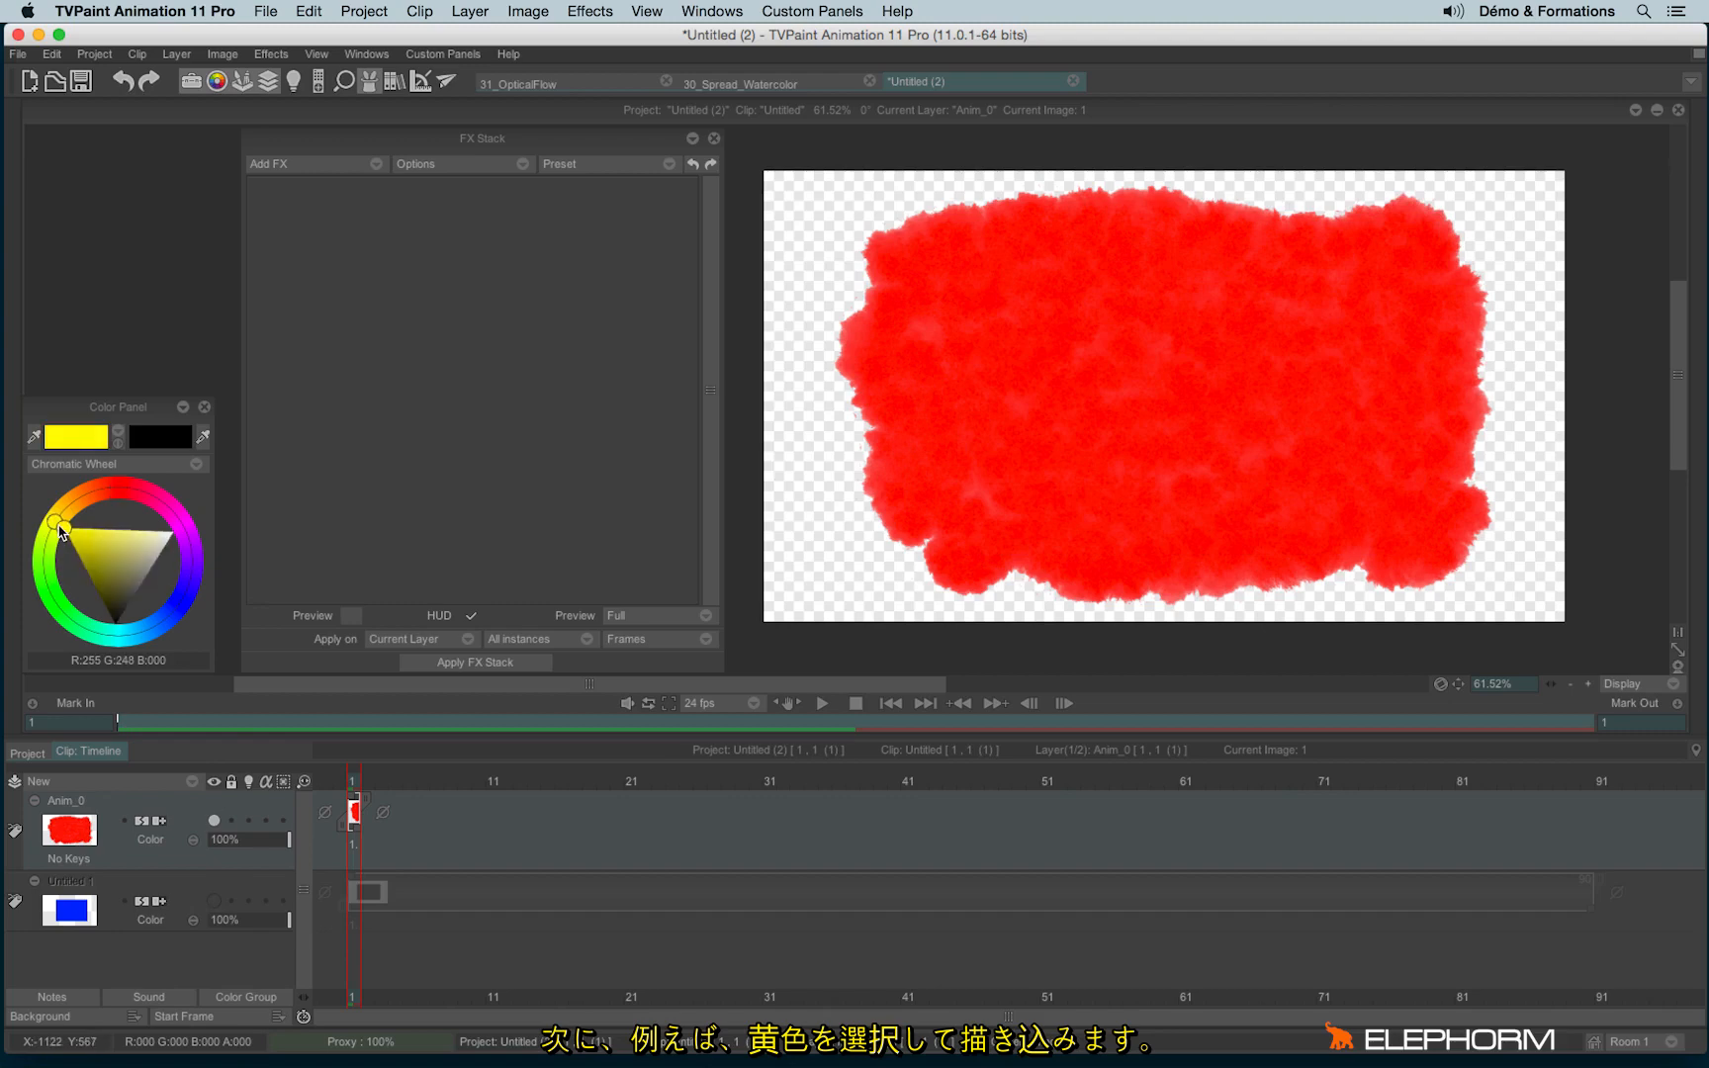
mouse_move(1083, 406)
mouse_down()
mouse_move(1019, 371)
mouse_move(1041, 414)
mouse_move(956, 353)
mouse_move(902, 490)
mouse_move(974, 447)
mouse_move(998, 524)
mouse_move(983, 553)
mouse_move(1097, 556)
mouse_move(1094, 519)
mouse_move(1144, 561)
mouse_move(1125, 477)
mouse_move(1272, 462)
mouse_move(1315, 540)
mouse_move(1198, 469)
mouse_move(1174, 368)
mouse_move(1159, 484)
mouse_move(1385, 465)
mouse_move(1429, 522)
mouse_move(1386, 354)
mouse_move(1326, 362)
mouse_move(1269, 301)
mouse_move(1238, 377)
mouse_move(1226, 265)
mouse_move(1313, 233)
mouse_move(1333, 349)
mouse_move(1246, 273)
mouse_move(1228, 320)
mouse_move(1120, 256)
mouse_move(1038, 290)
mouse_move(947, 235)
mouse_move(922, 254)
mouse_move(995, 339)
mouse_move(982, 341)
mouse_move(1088, 438)
mouse_move(1091, 523)
mouse_move(958, 526)
mouse_move(1274, 545)
mouse_move(1387, 514)
mouse_move(1238, 504)
mouse_move(1405, 447)
mouse_move(1304, 486)
mouse_move(1250, 539)
mouse_move(1276, 536)
mouse_move(1278, 559)
mouse_move(1325, 402)
mouse_move(1360, 371)
mouse_move(1425, 373)
mouse_move(1434, 245)
mouse_move(1271, 273)
mouse_move(1235, 326)
mouse_move(1244, 349)
mouse_move(1150, 391)
mouse_move(1191, 397)
mouse_move(1149, 461)
mouse_move(1167, 455)
mouse_move(1134, 389)
mouse_move(1141, 441)
mouse_move(1300, 429)
mouse_move(1361, 490)
mouse_move(1346, 292)
mouse_move(1294, 238)
mouse_move(1407, 250)
mouse_move(1087, 225)
mouse_move(1044, 337)
mouse_move(1002, 282)
mouse_move(952, 272)
mouse_move(996, 478)
mouse_move(1087, 478)
mouse_move(1074, 343)
mouse_move(1098, 258)
mouse_move(1301, 395)
mouse_move(1264, 510)
mouse_move(1395, 425)
mouse_move(997, 410)
mouse_move(1019, 524)
mouse_move(1286, 525)
mouse_move(1353, 427)
mouse_up()
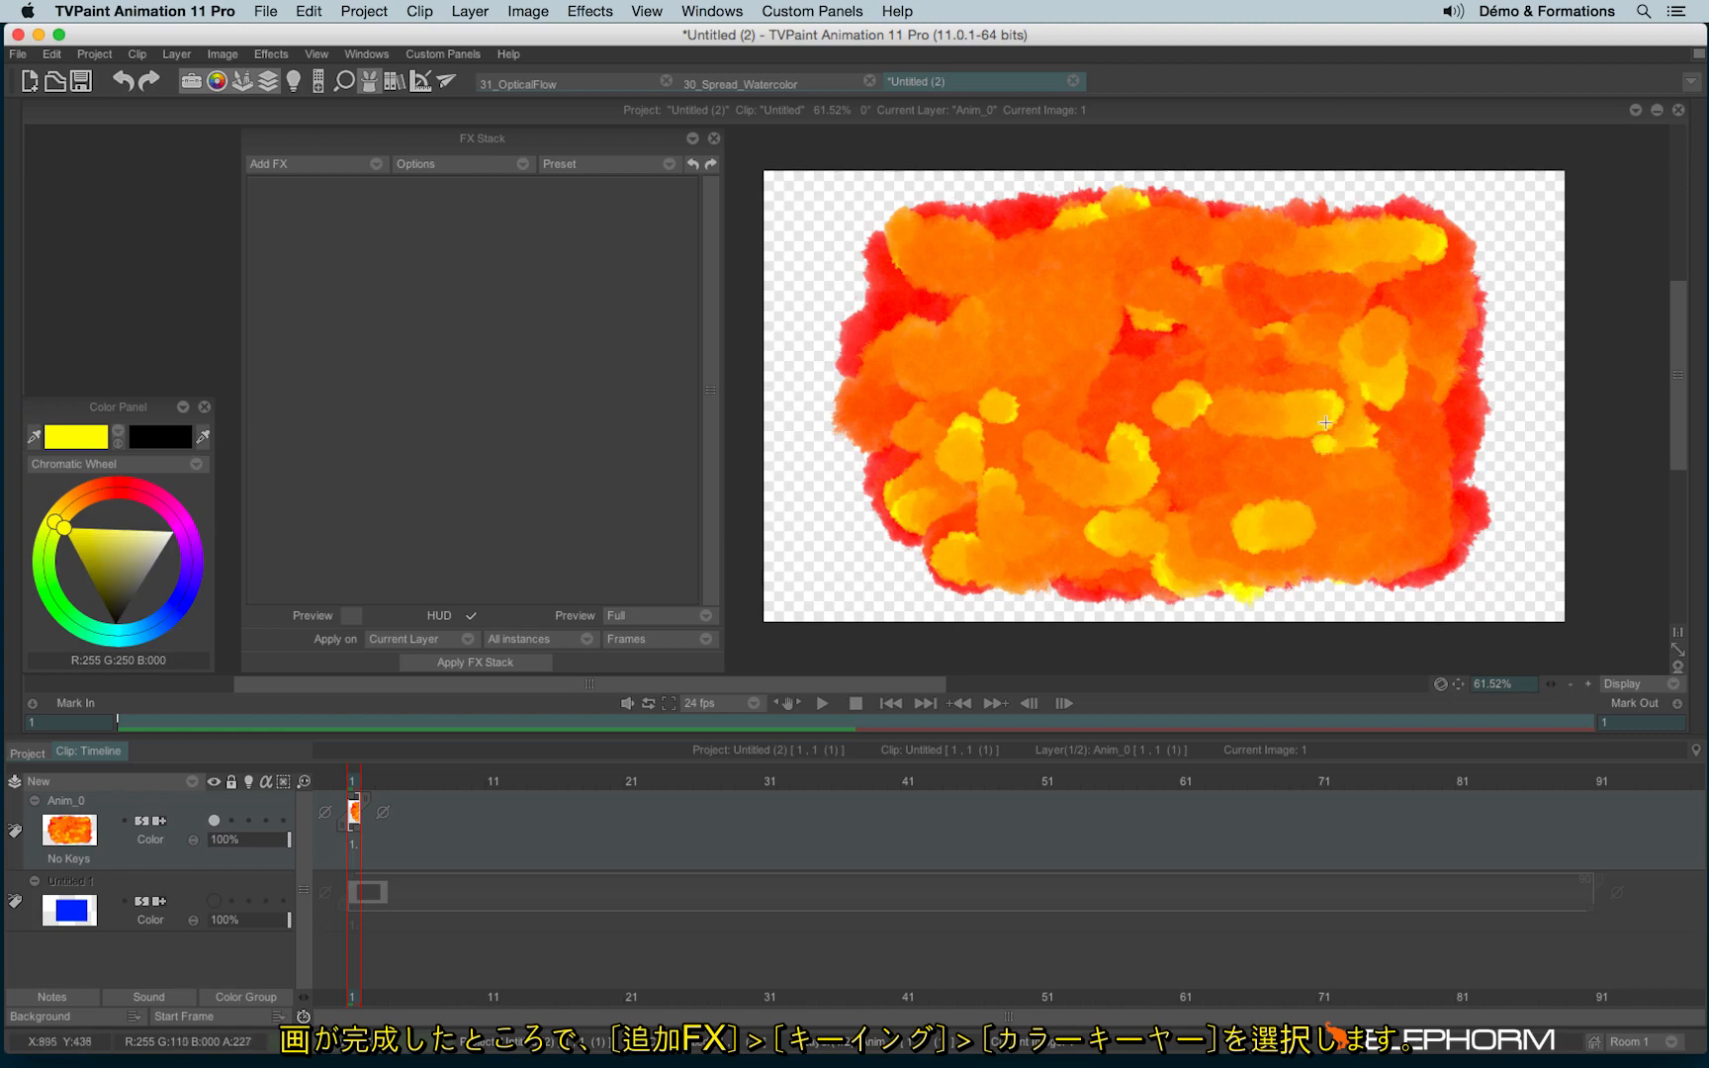
Step: Add a Color Keyer keying effect to the painted layer and extend the layer to frame 90
click(327, 173)
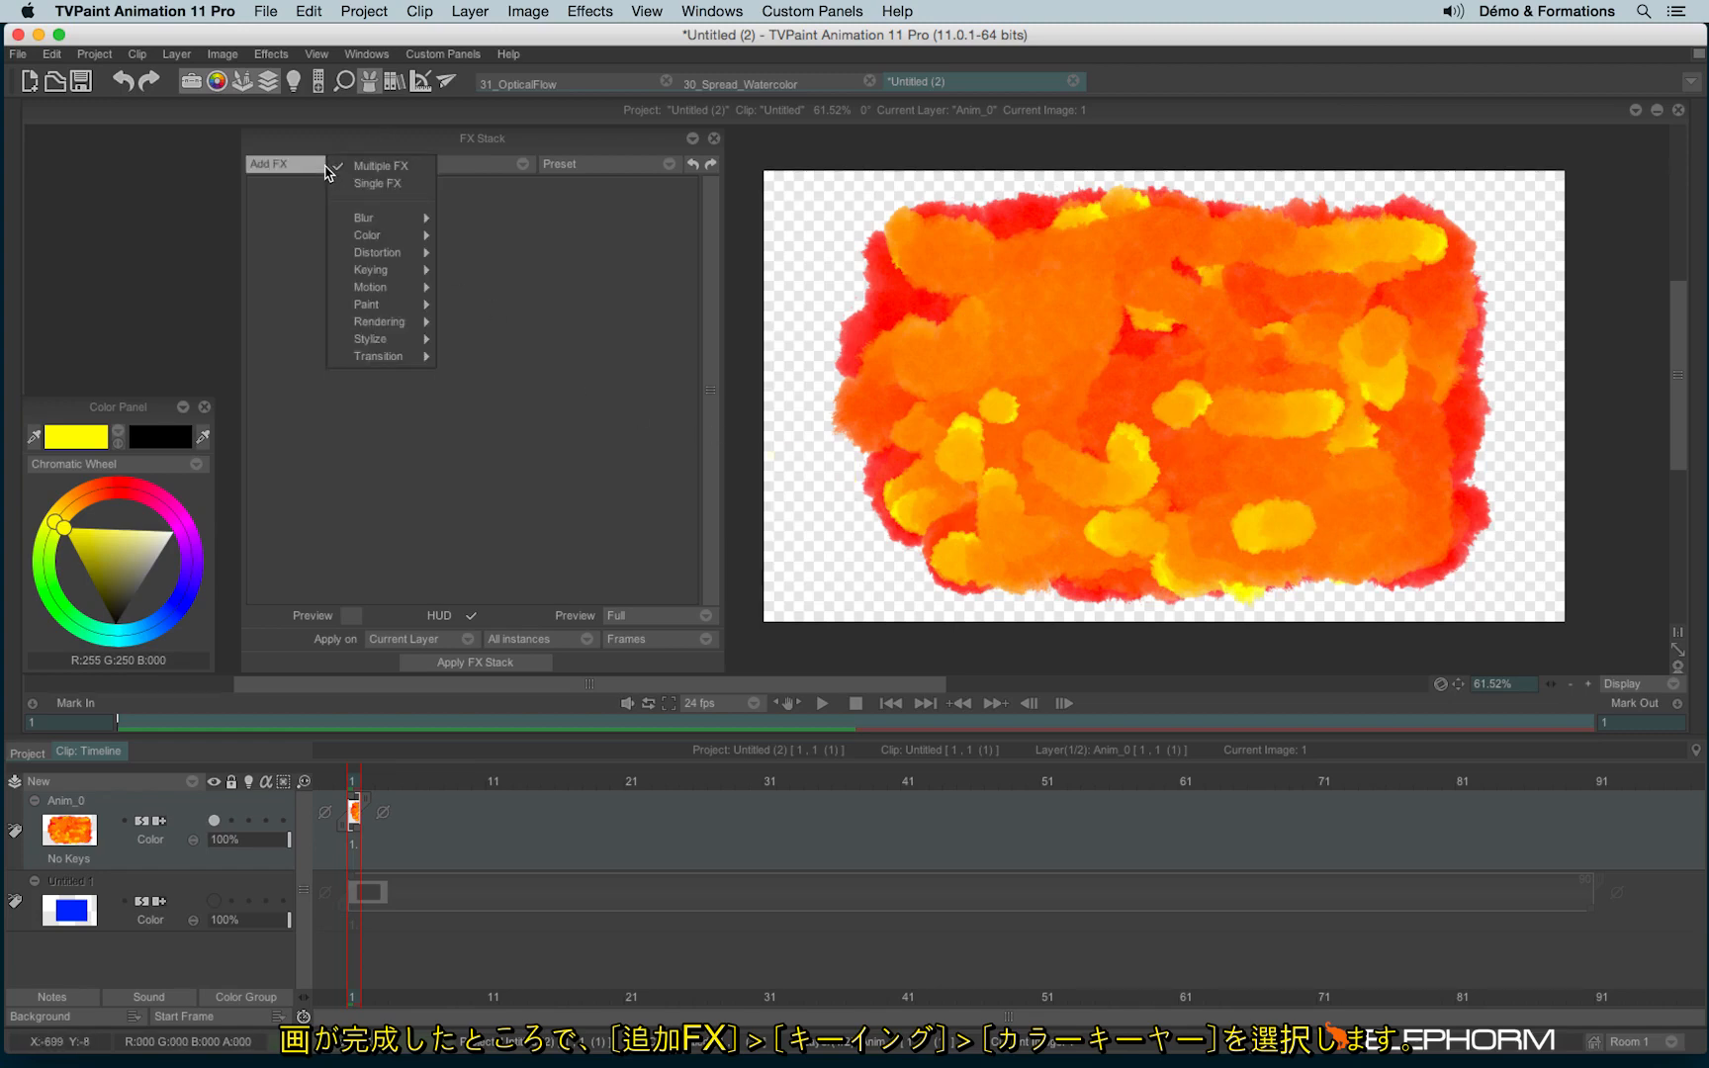
mouse_move(385, 275)
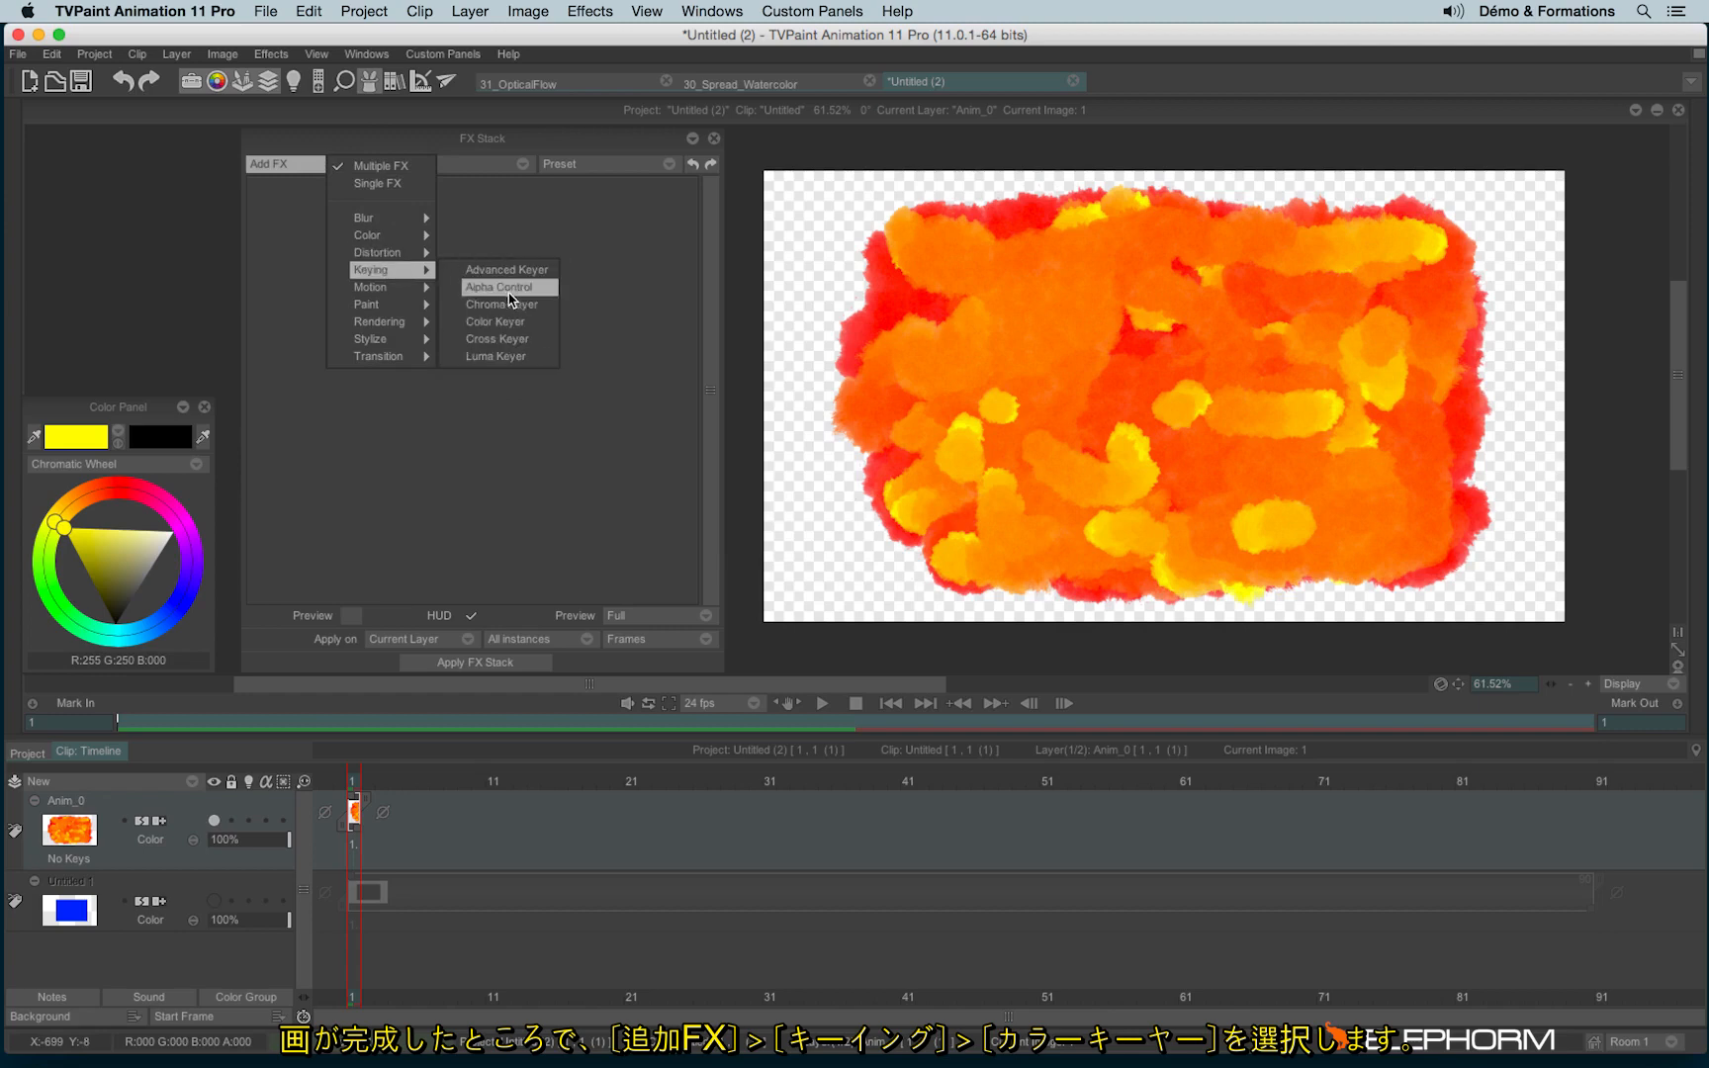
click(532, 327)
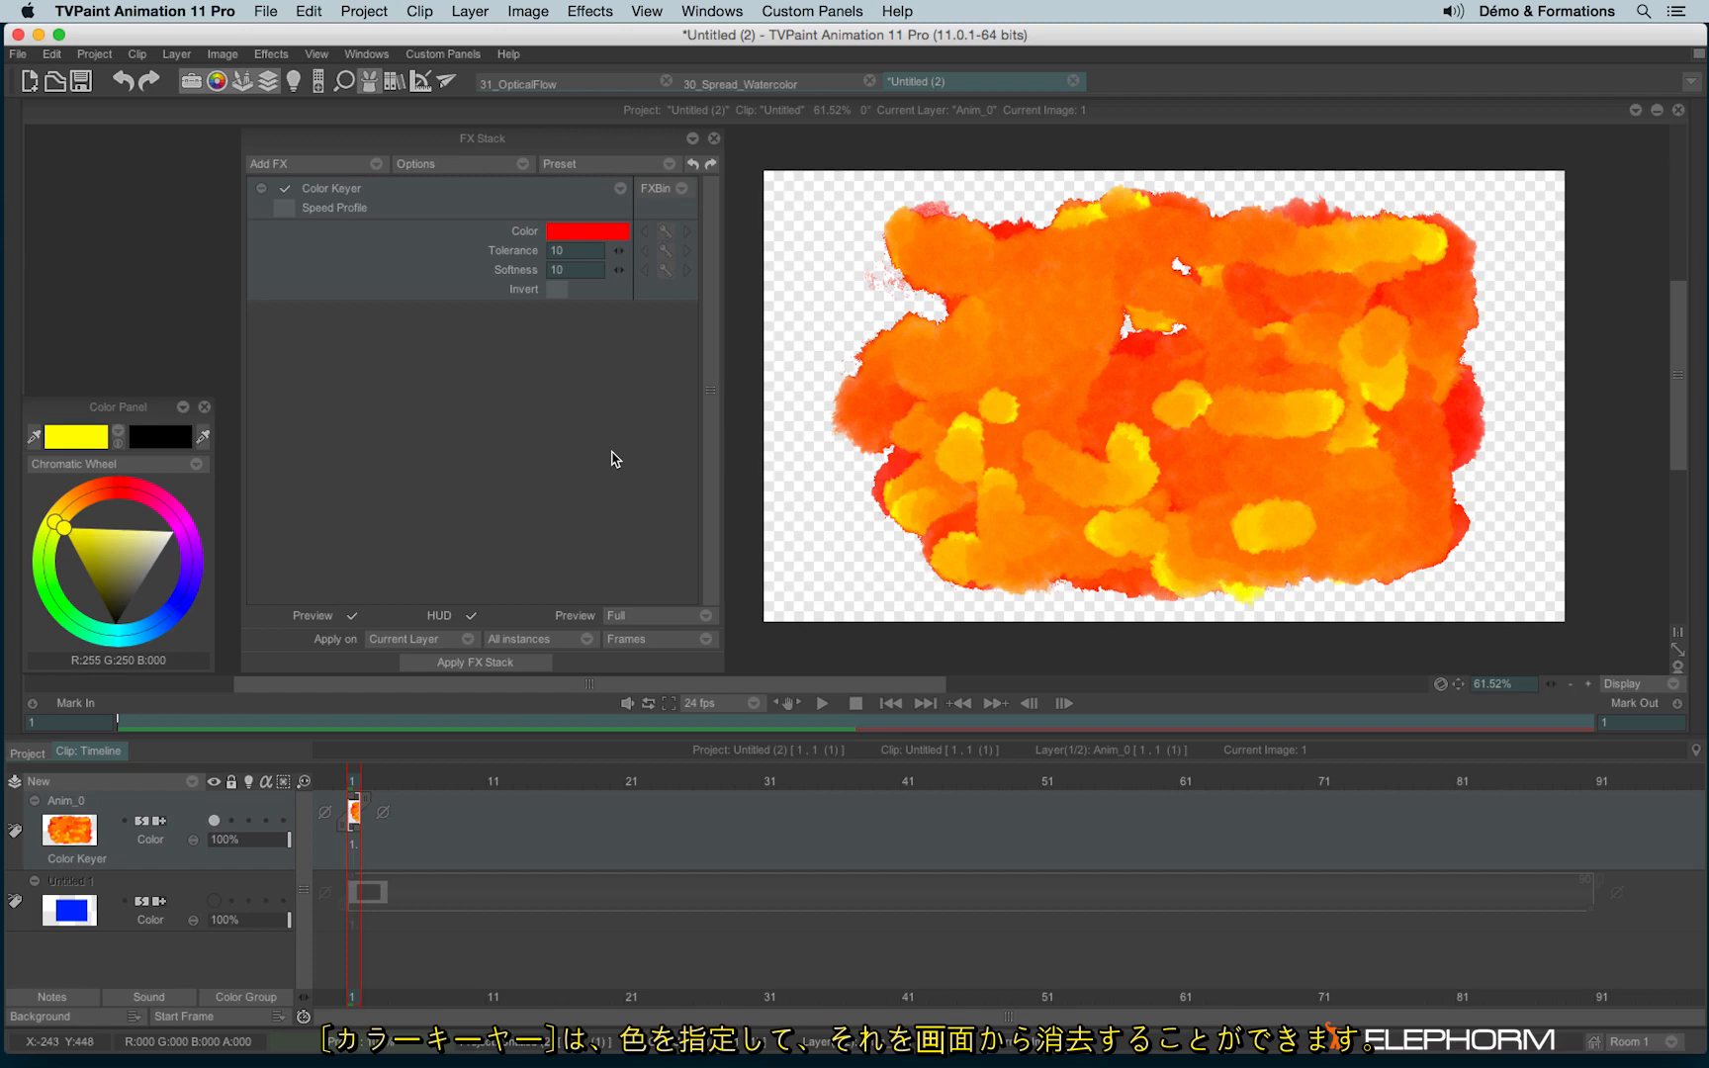
drag(358, 834, 1592, 959)
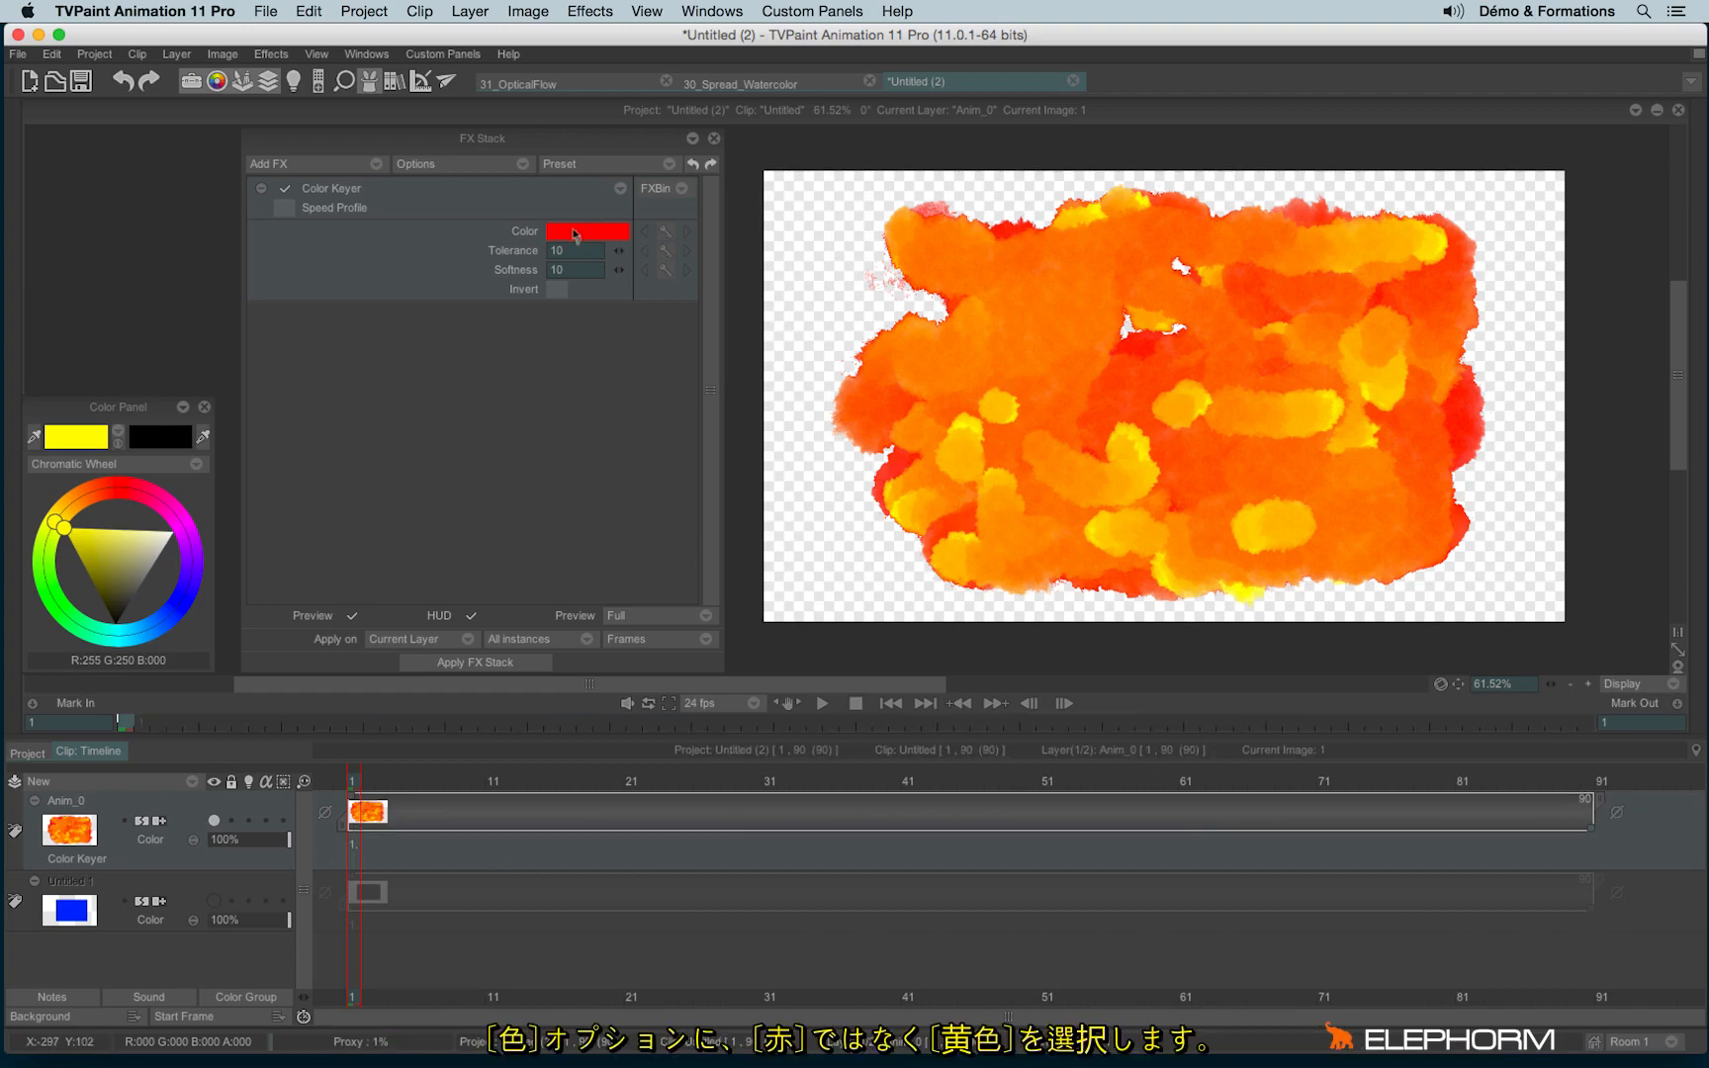
Step: Set the Color Keyer's colour to the current yellow and key it at frame 1 with Tolerance 0 and Softness 0
click(575, 234)
click(78, 443)
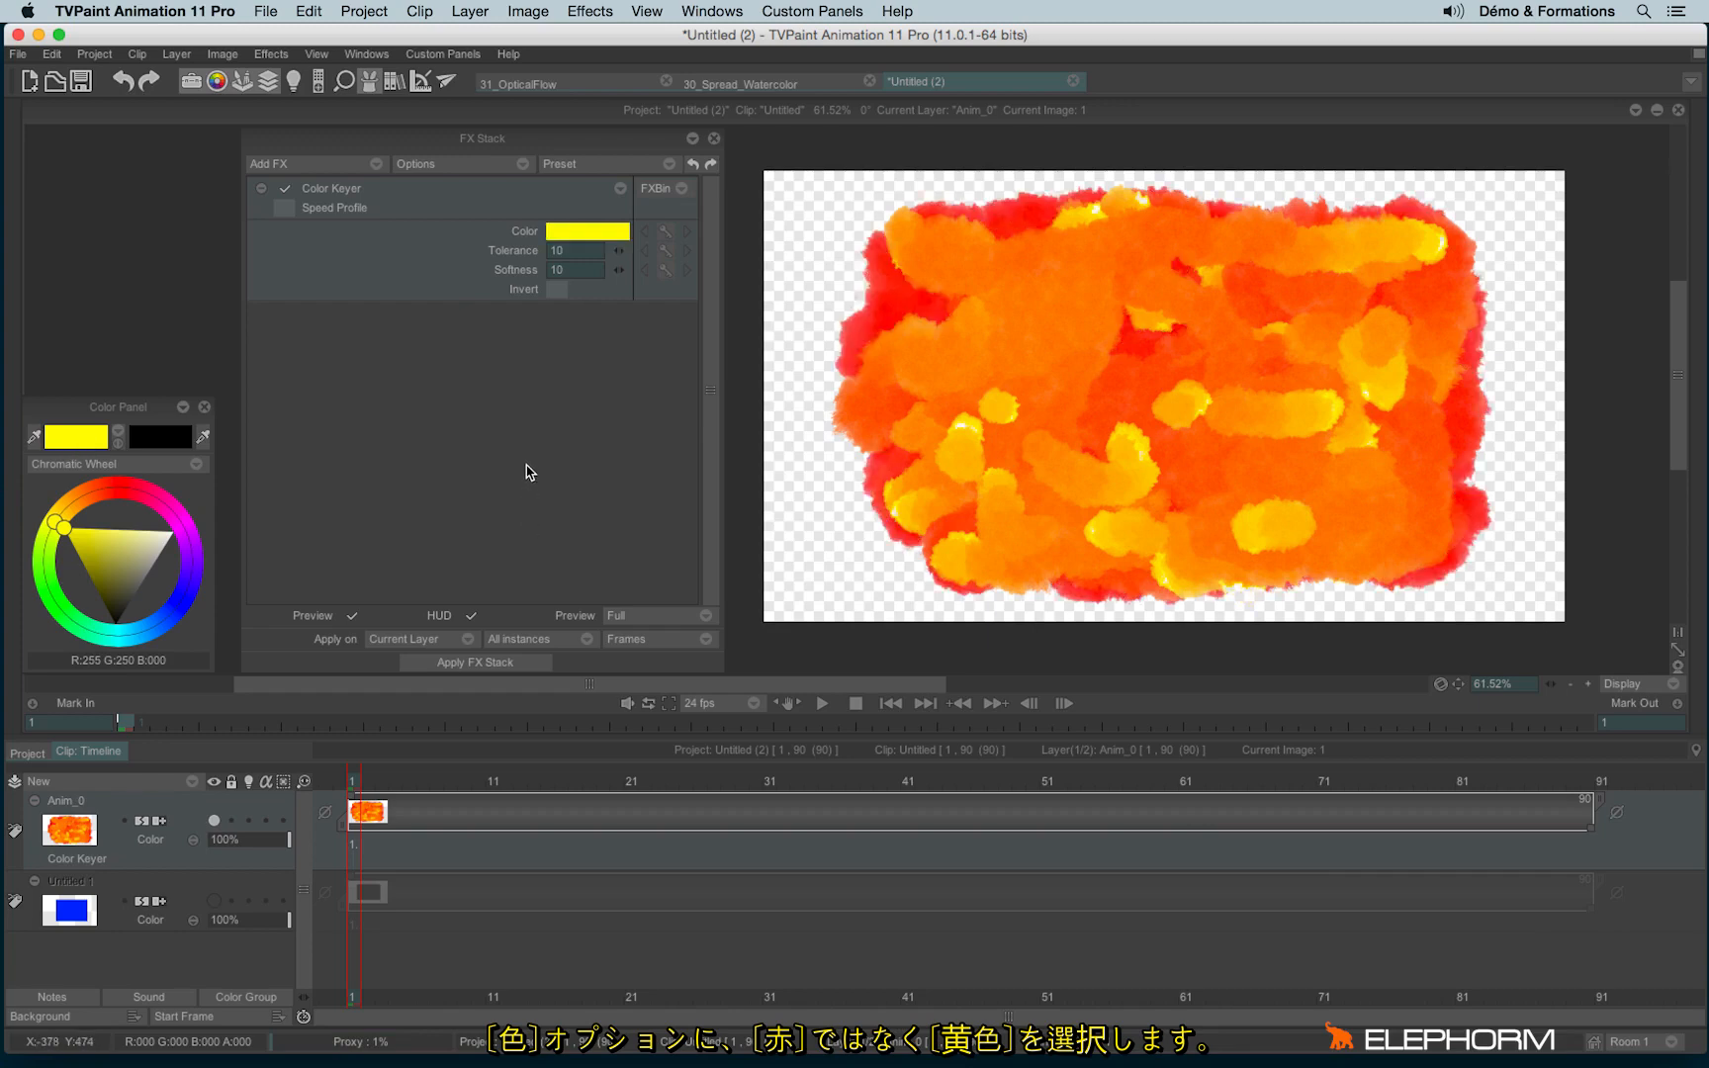
click(620, 189)
click(651, 260)
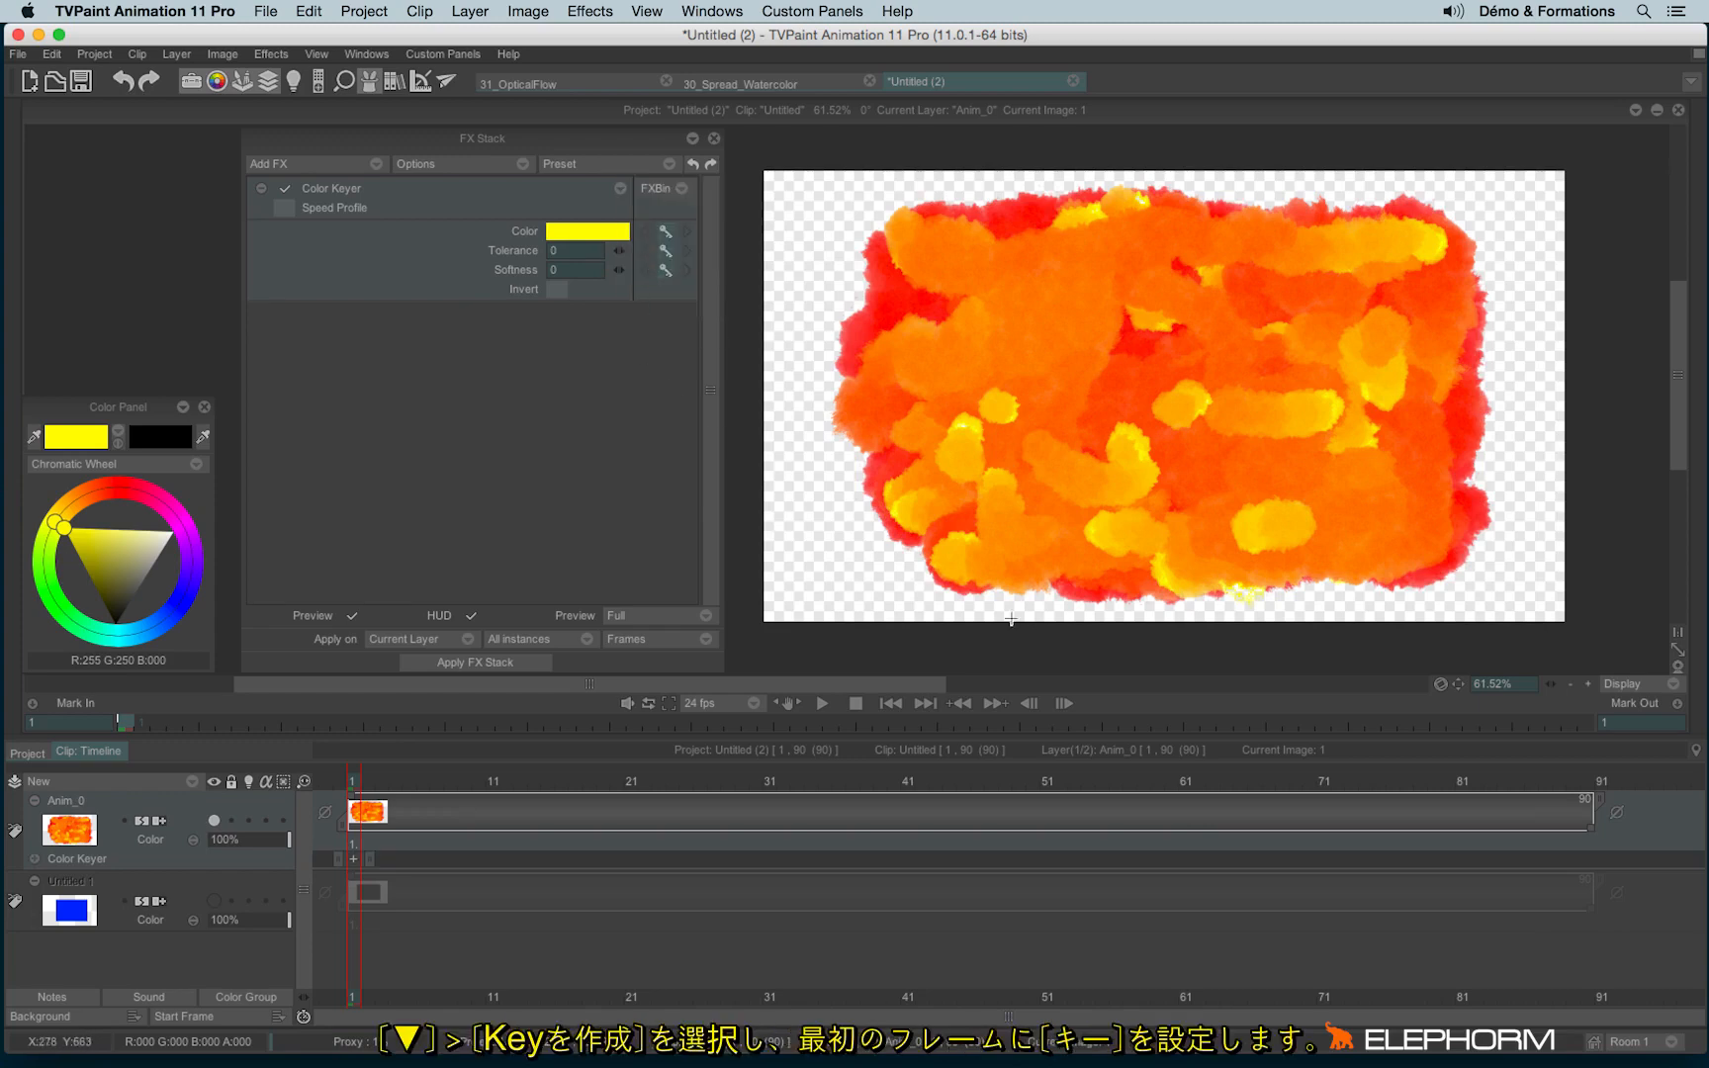
Step: Key the Color Keyer's Softness at 255 on frame 36
click(1582, 781)
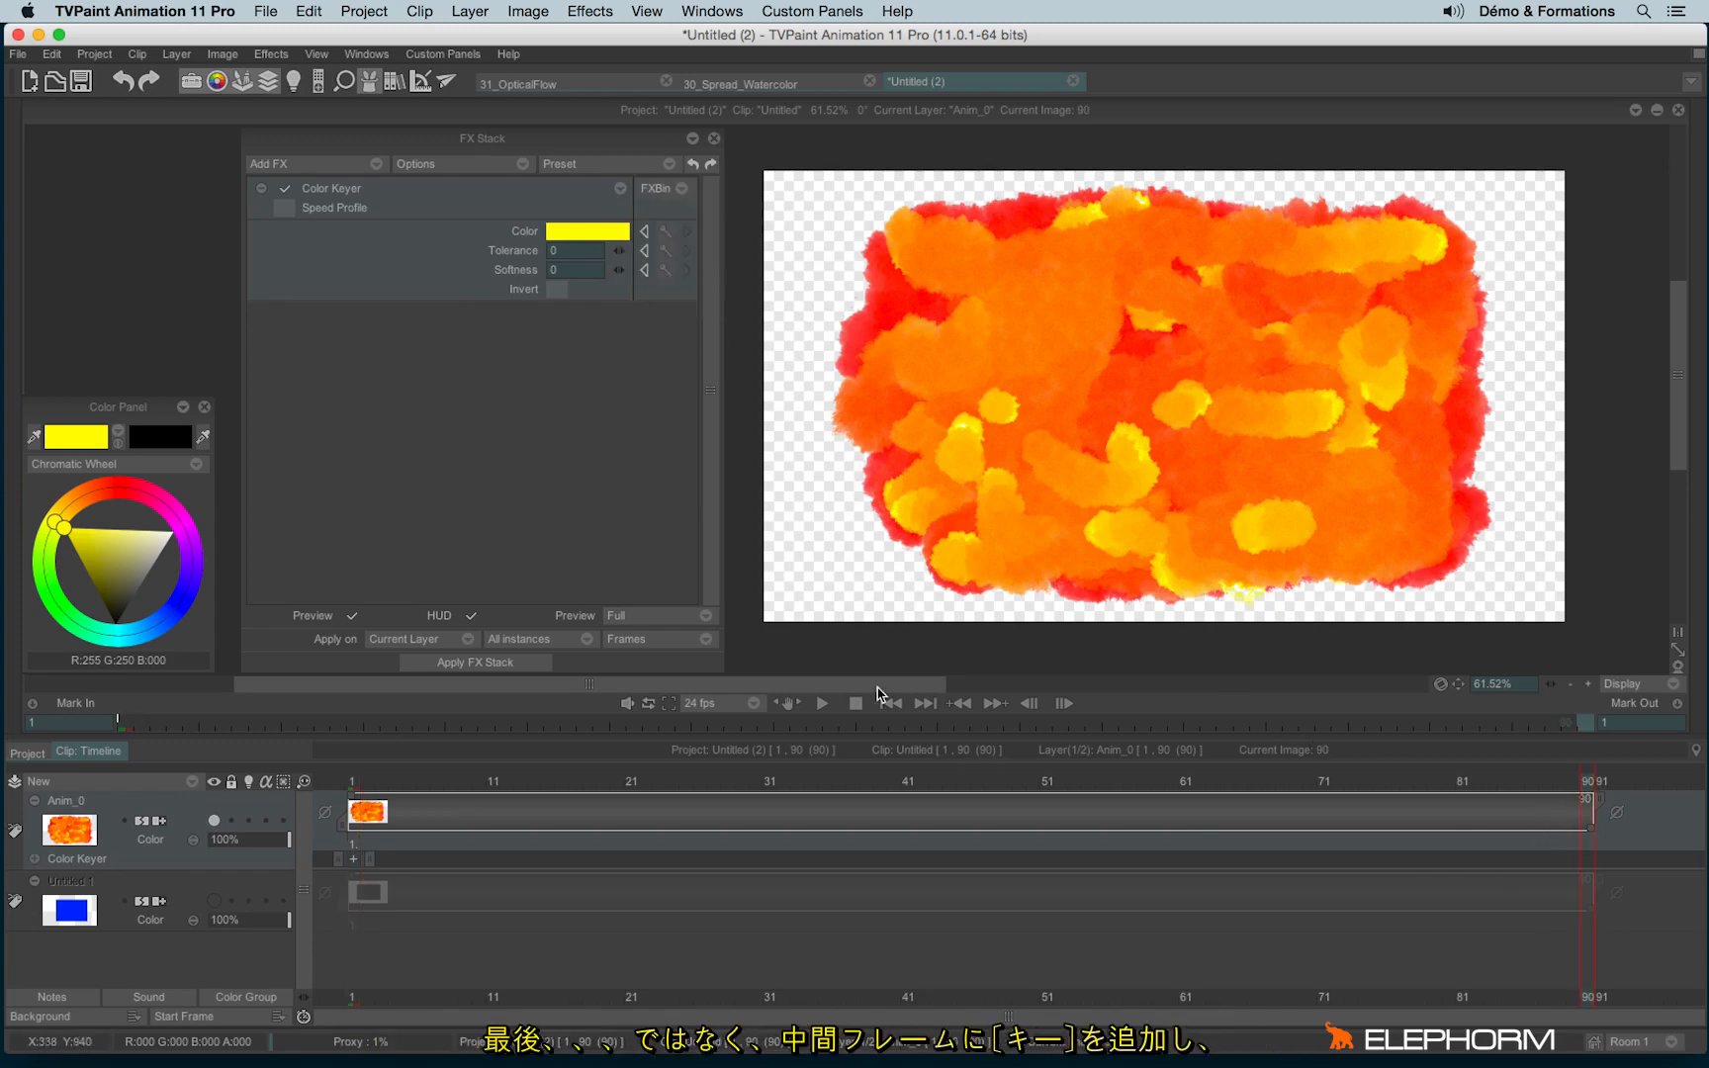
click(842, 783)
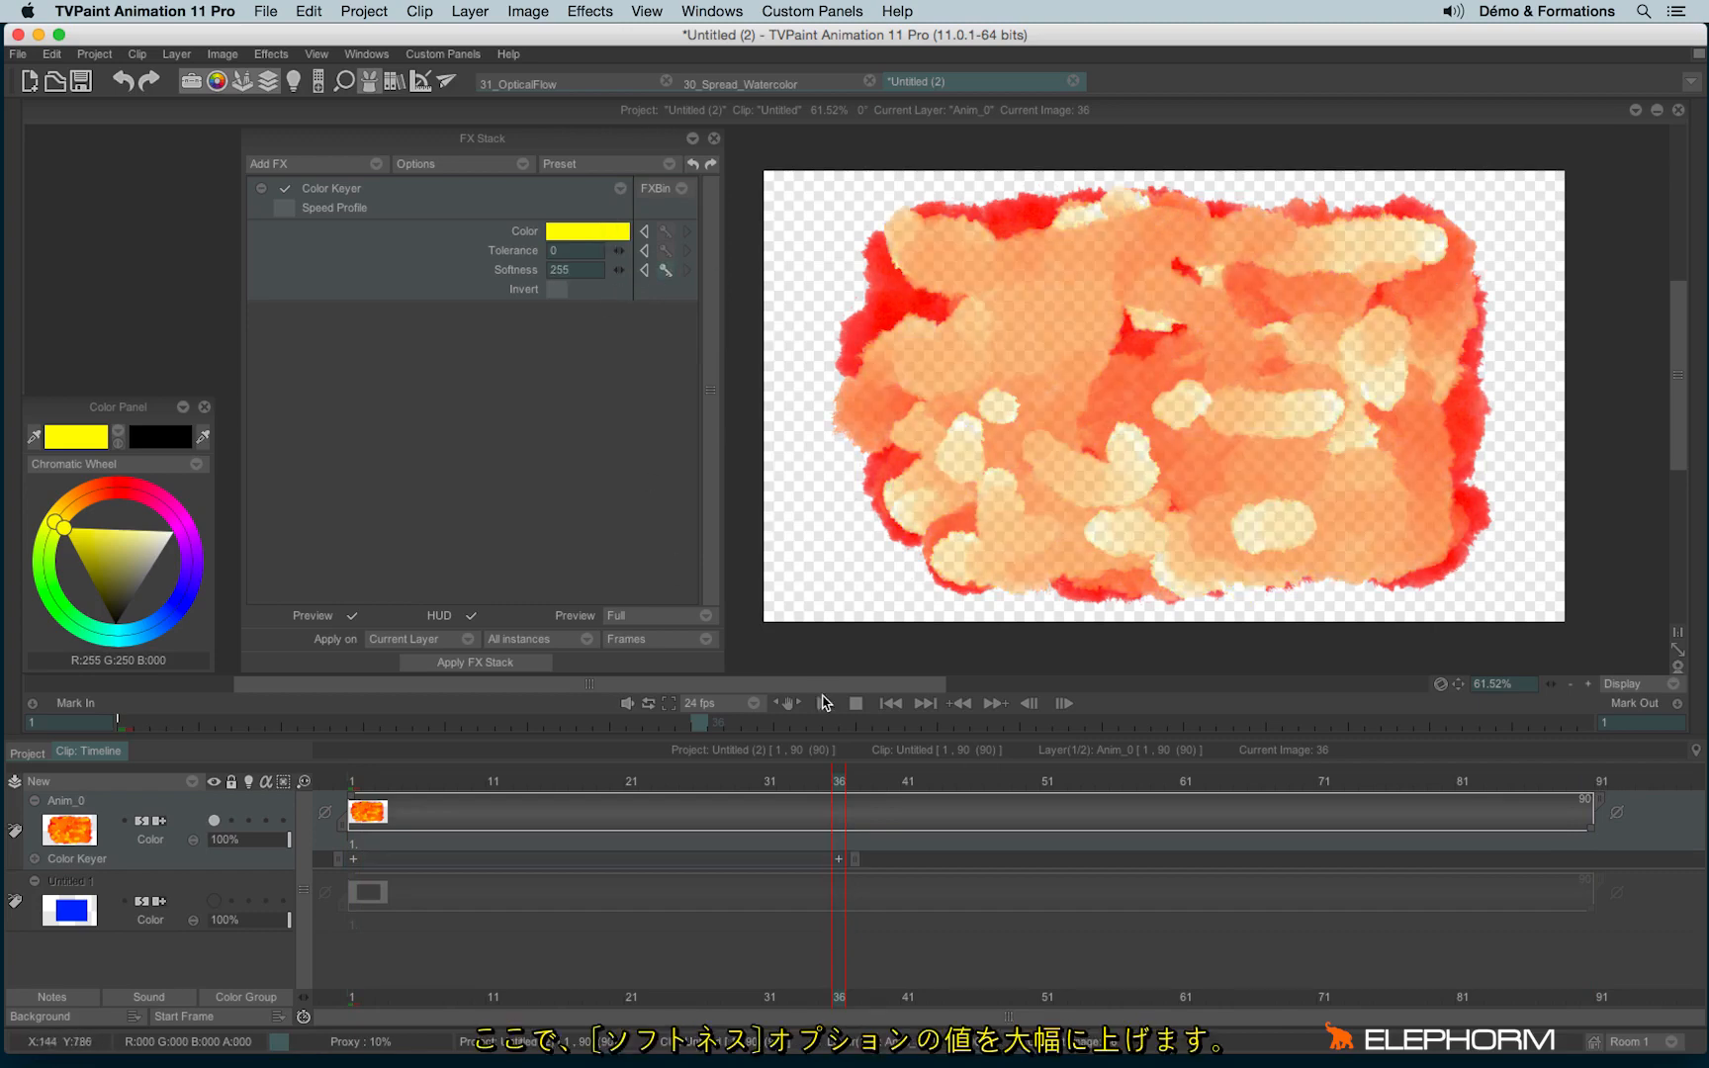
Step: Key the Color Keyer's Tolerance at 255 on frame 90 and preview the disappearing paint along the timeline
click(386, 786)
drag(385, 787, 1588, 803)
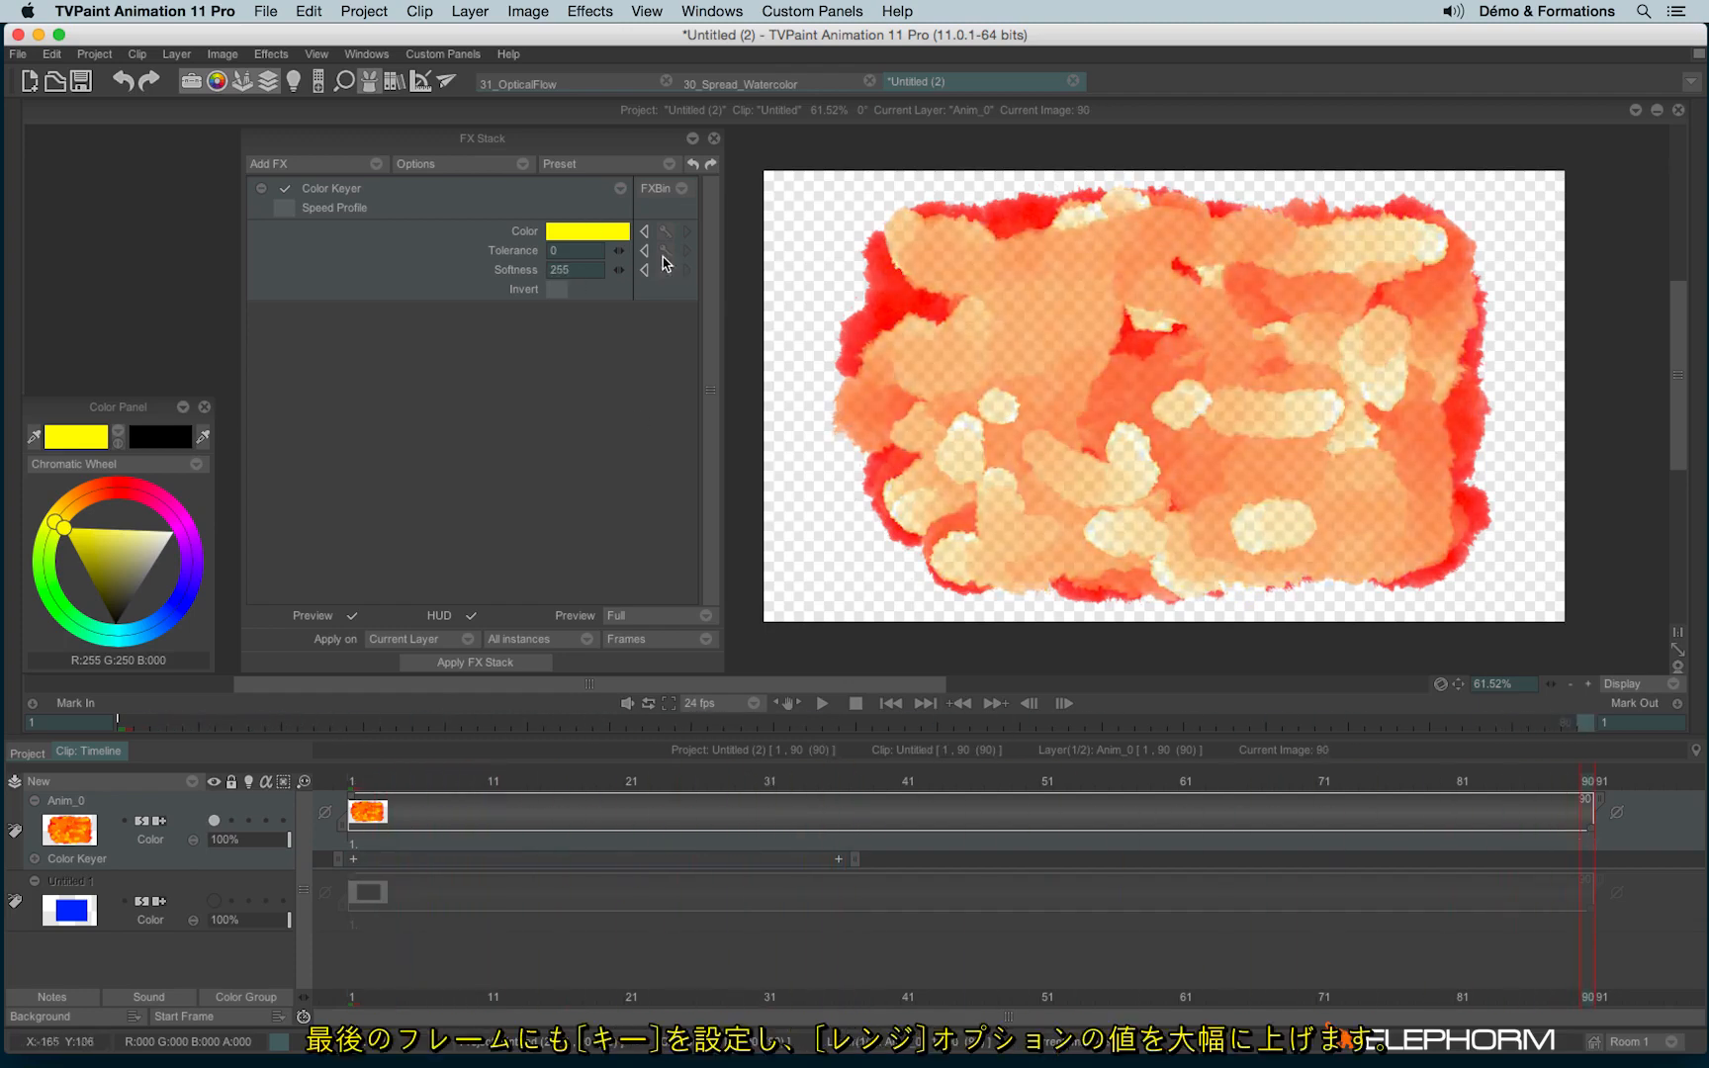
drag(1385, 324, 1384, 325)
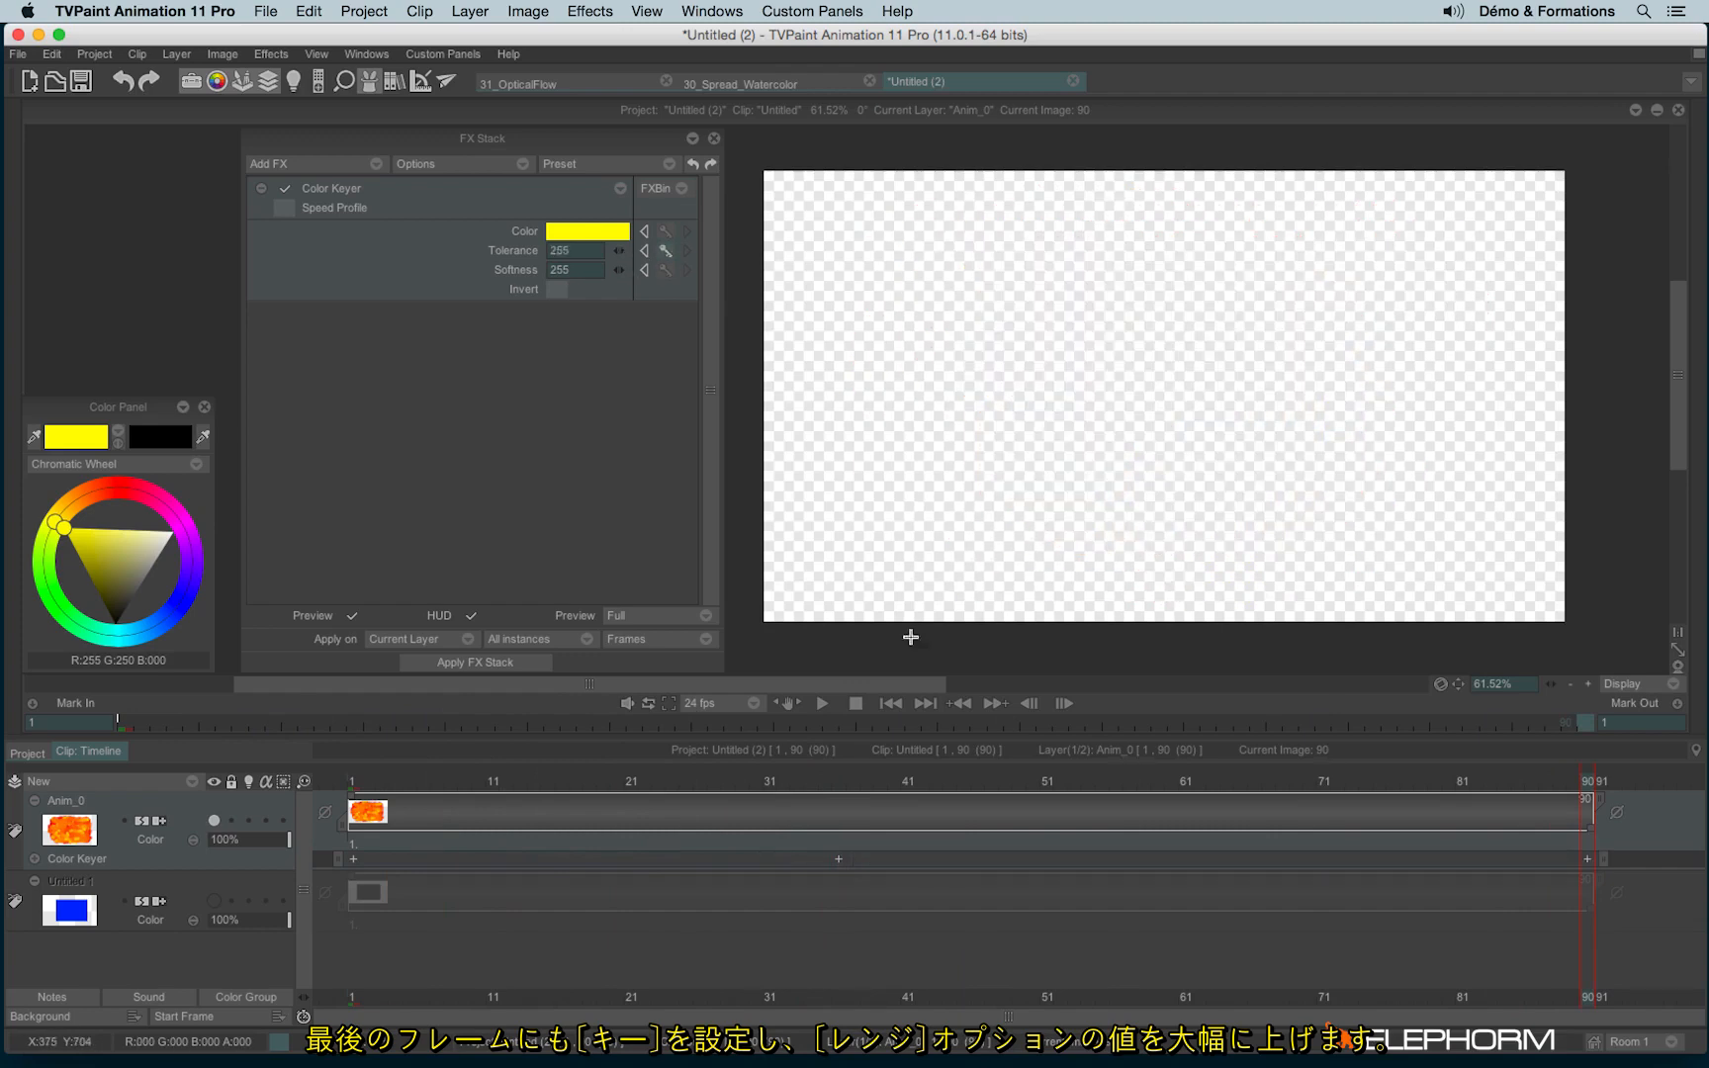
drag(361, 785, 686, 803)
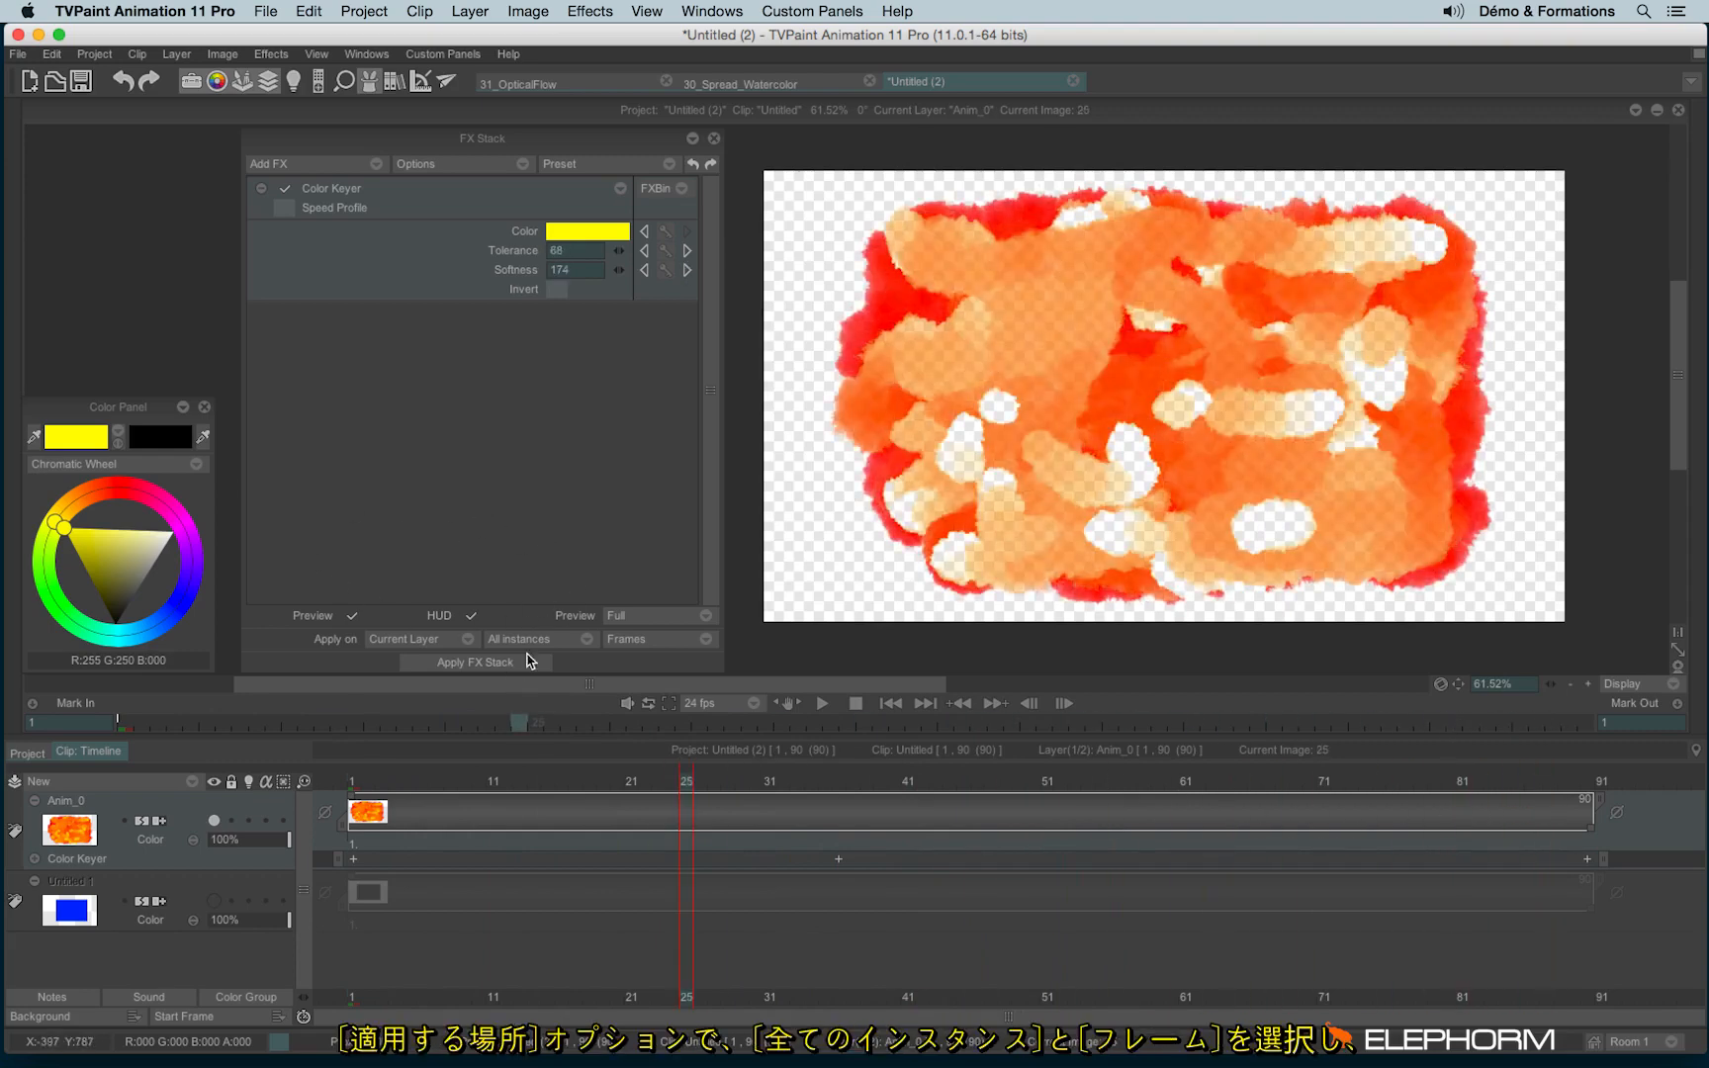
Step: Apply the FX stack to all instances of the current layer using the Frames option
click(653, 650)
click(661, 667)
click(524, 663)
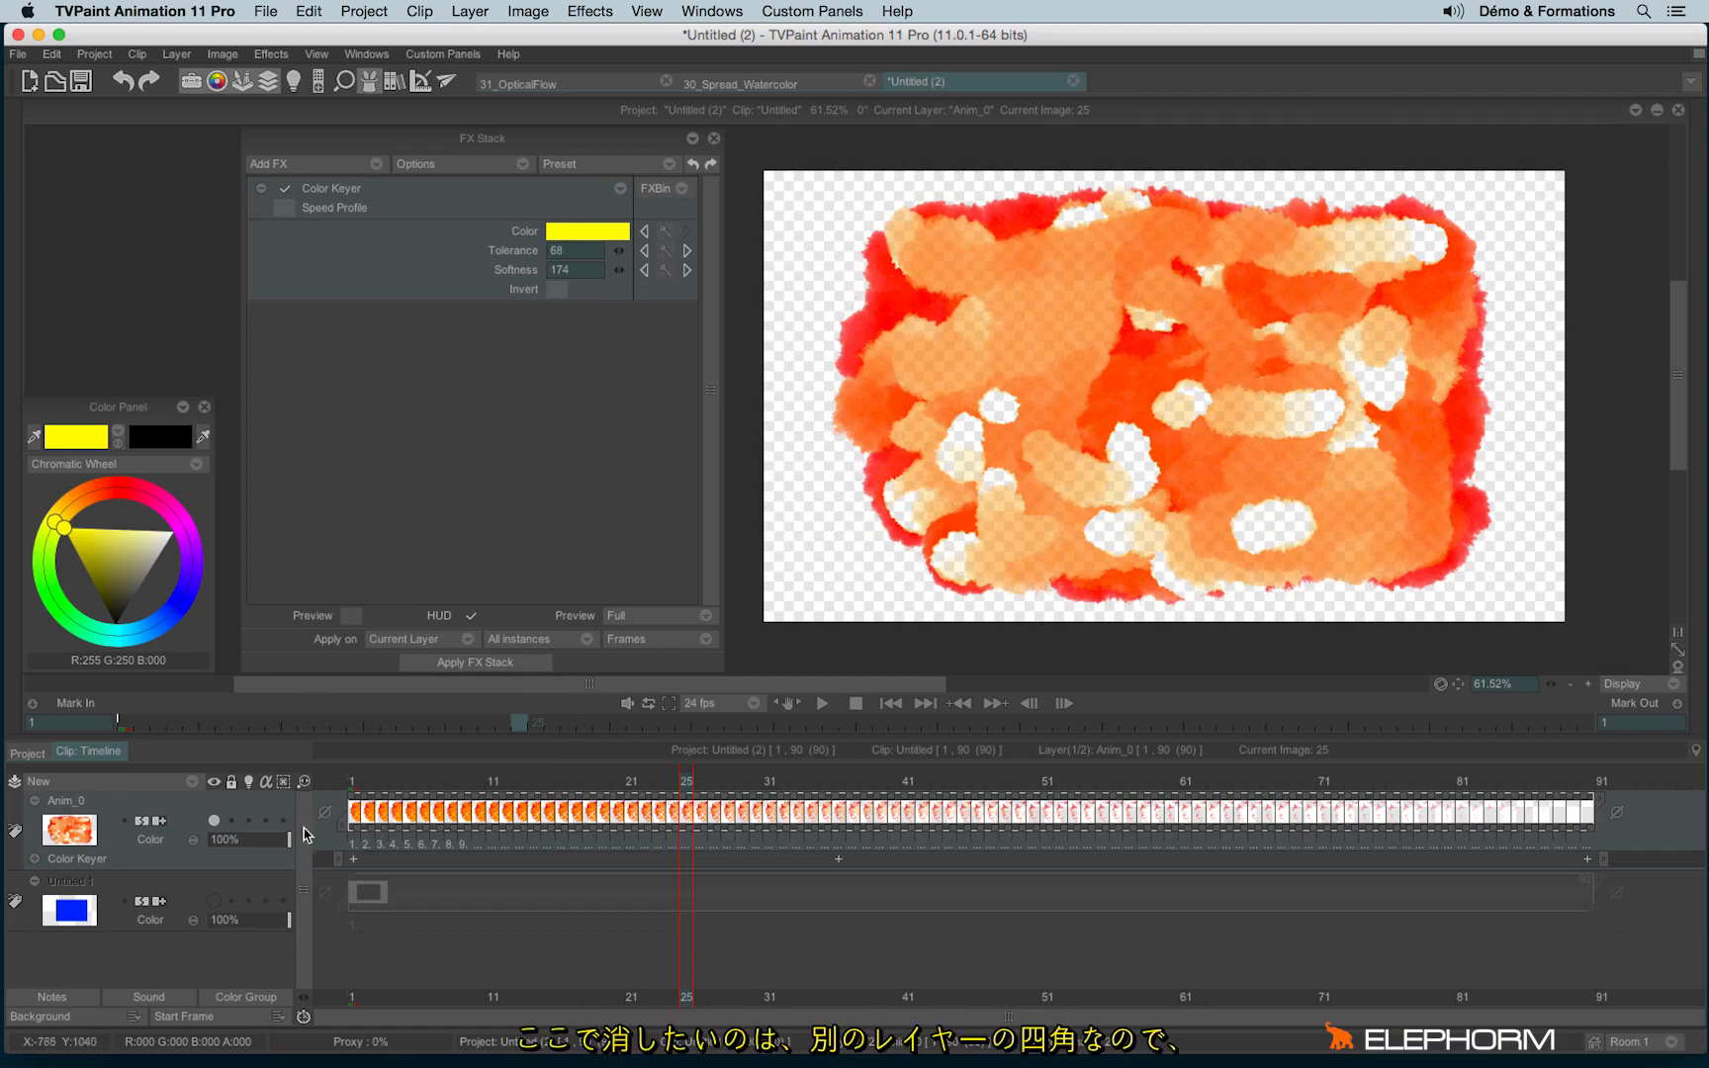
Step: Show the blue rectangle's layer, set the painted layer as an inverted stencil, and hide the painted layer
click(216, 901)
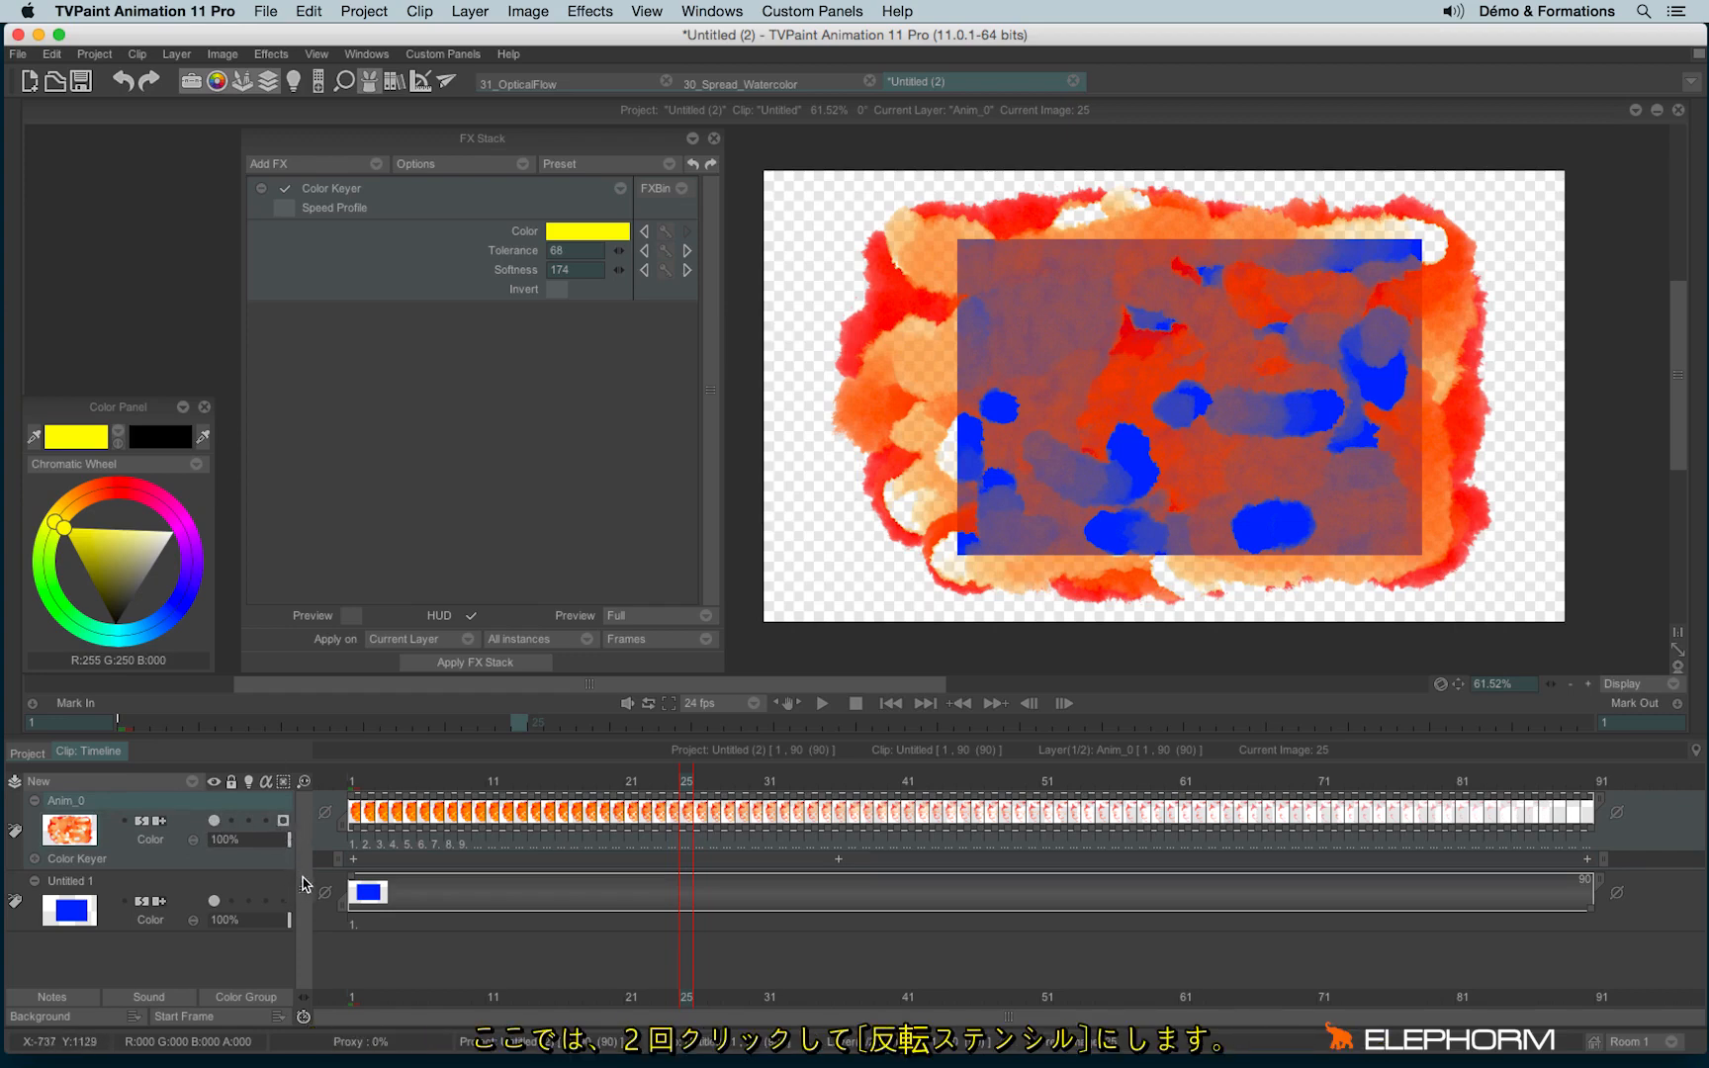
click(213, 820)
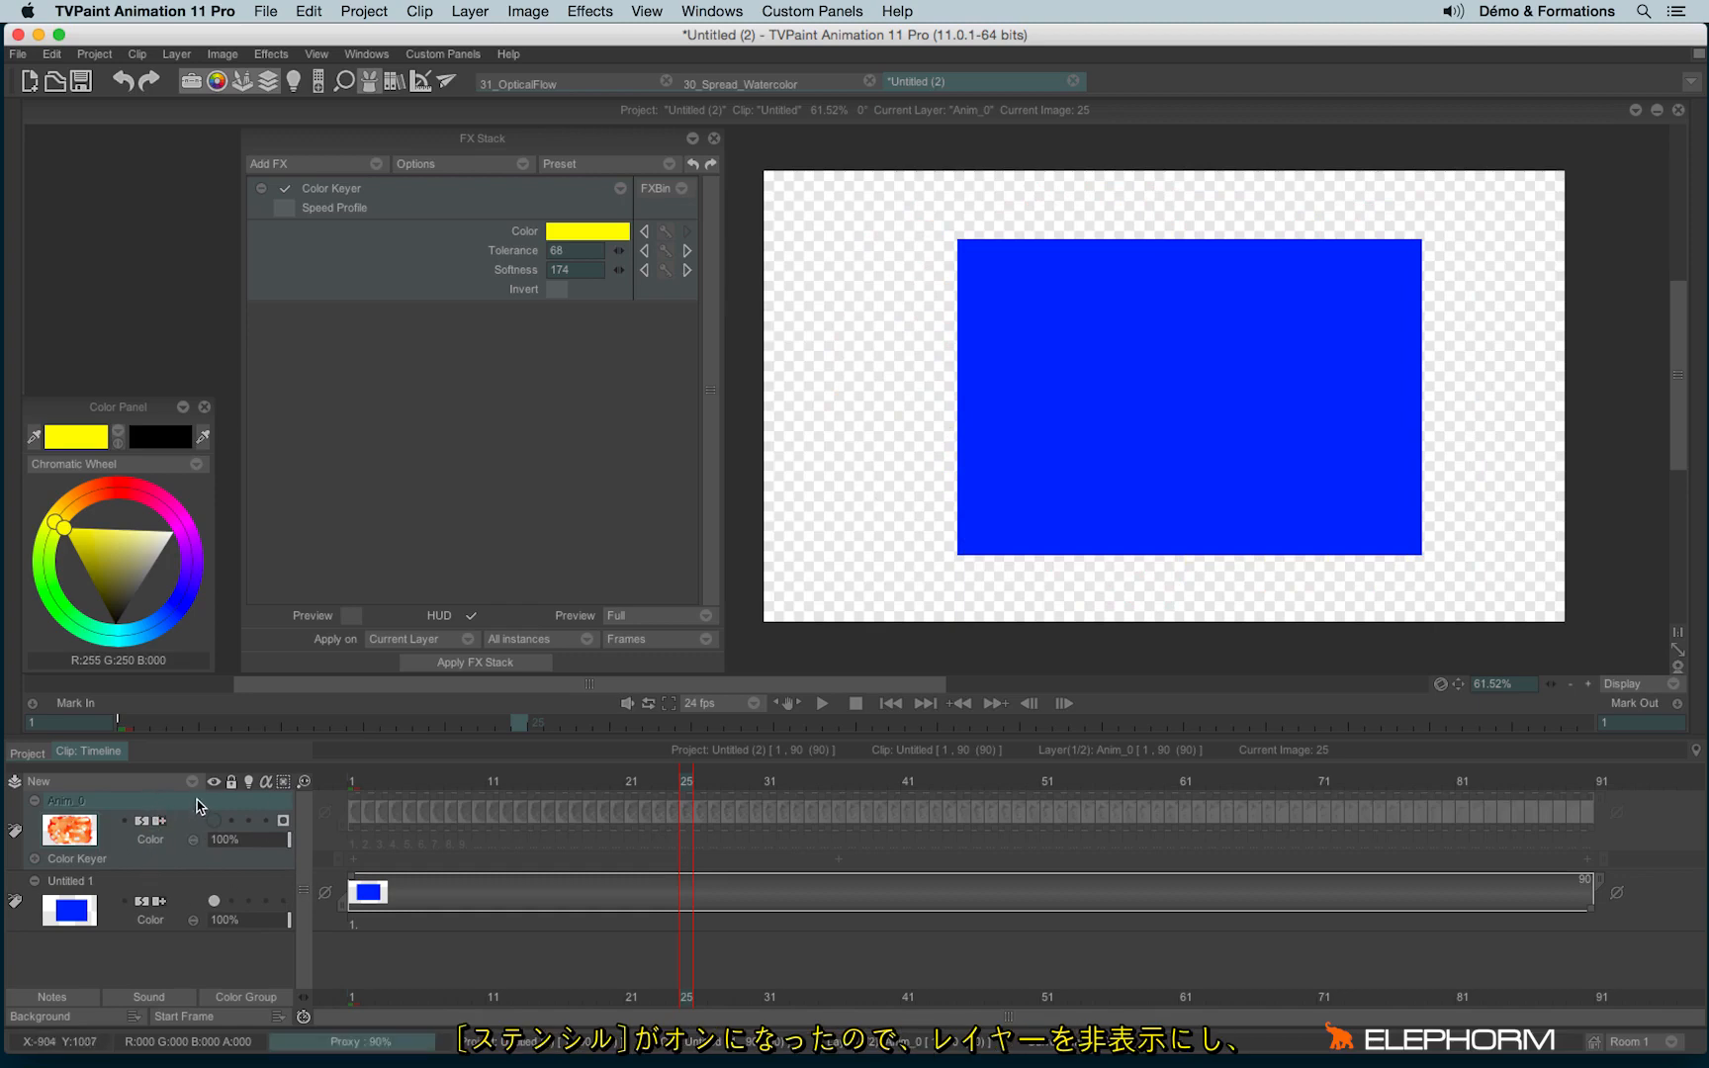
Step: Select all frames of the blue rectangle's layer, close the FX Stack, and erase the frames' content through the stencil
click(371, 930)
double_click(383, 904)
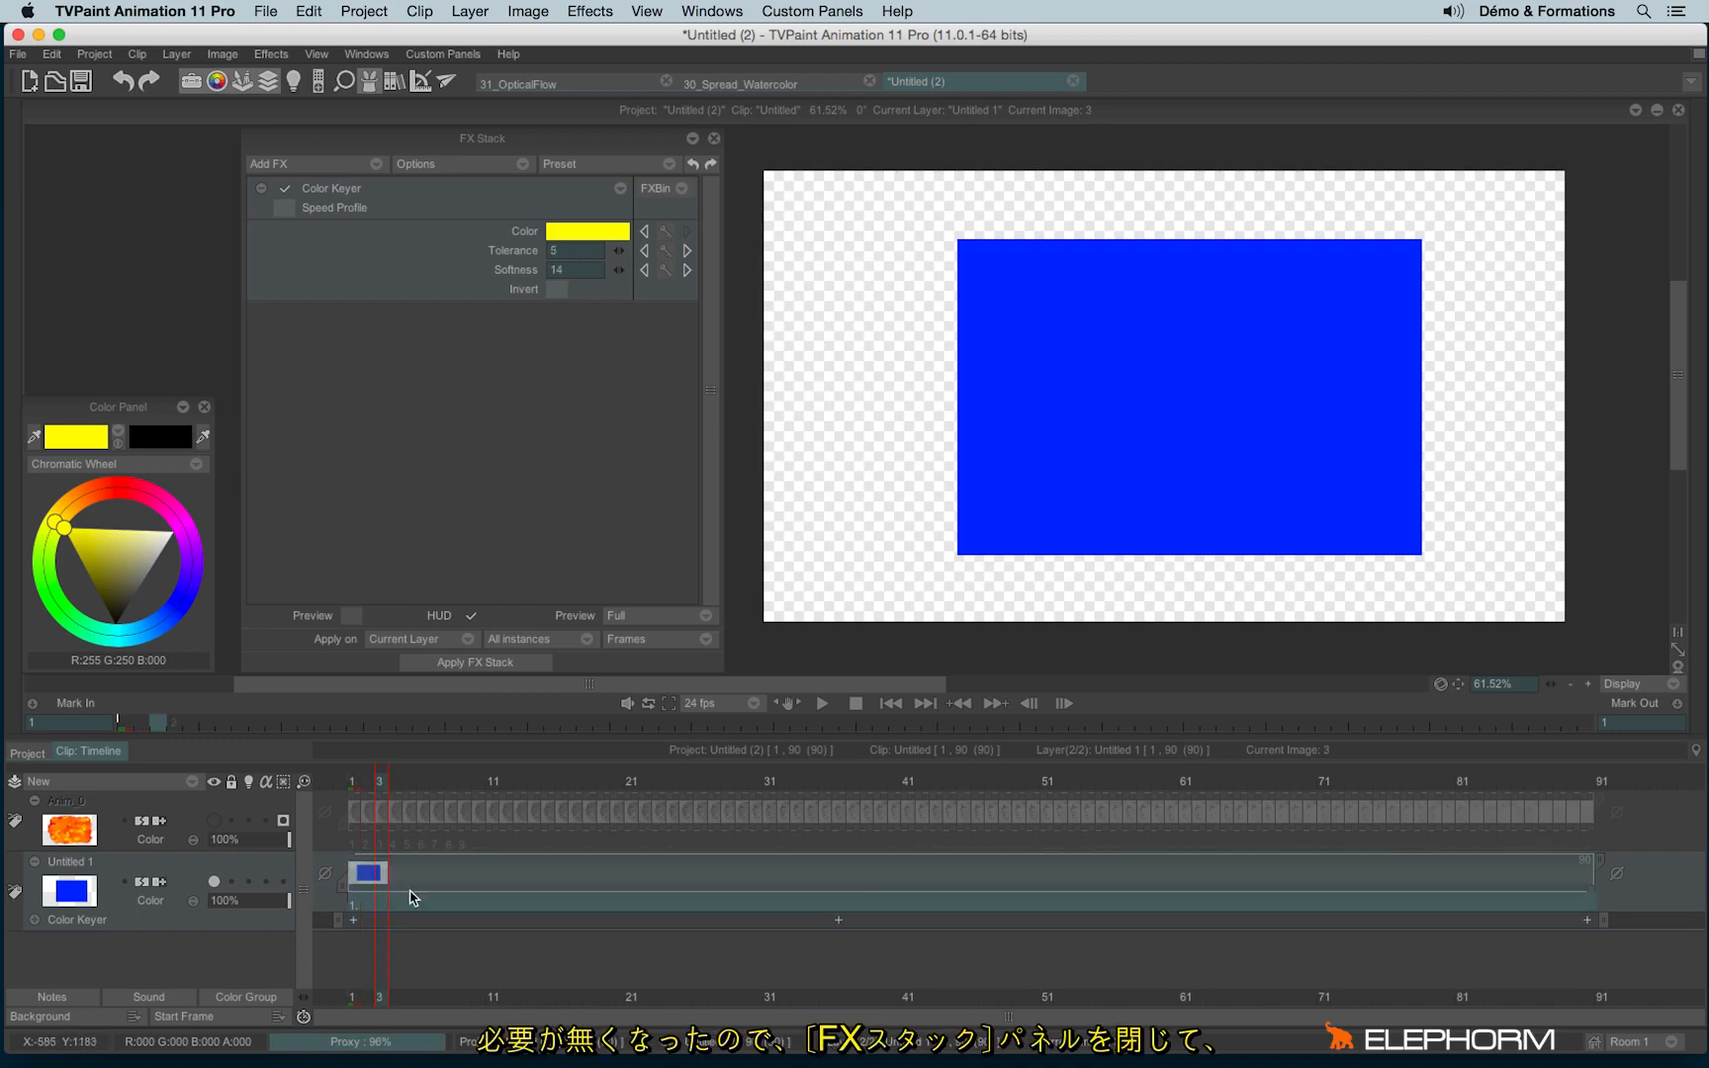
click(714, 138)
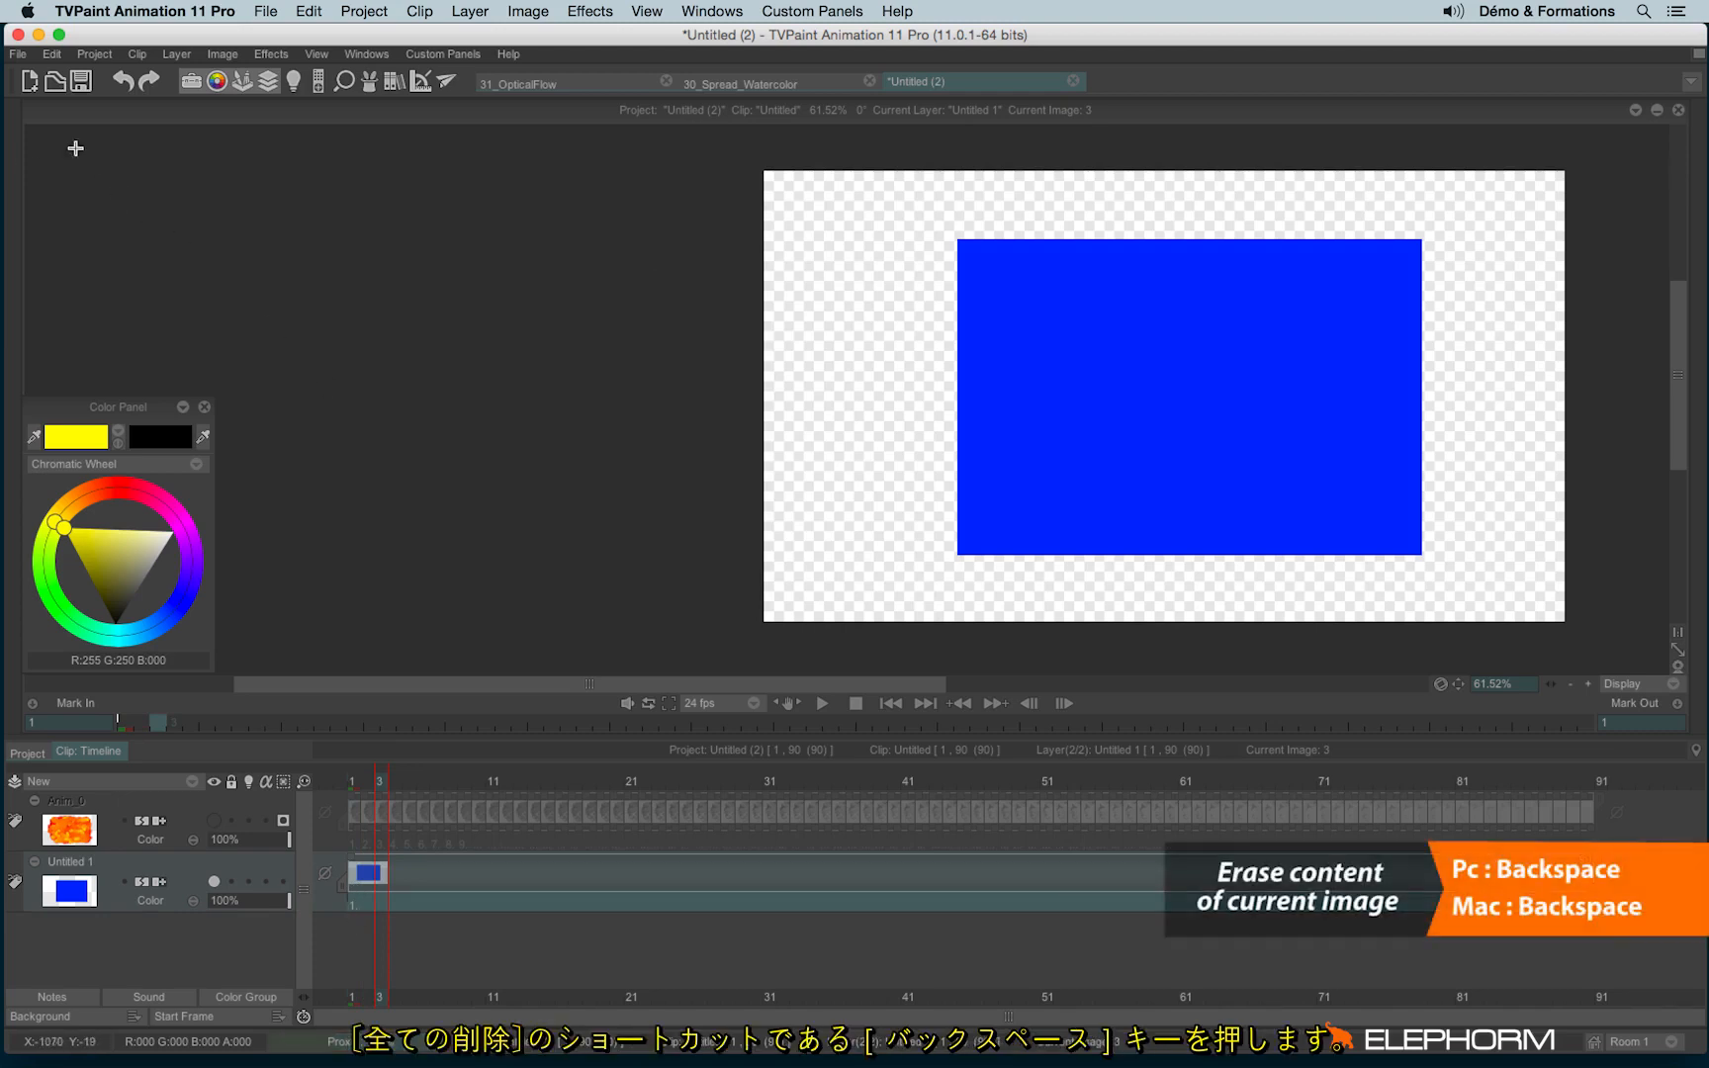
mouse_move(14, 173)
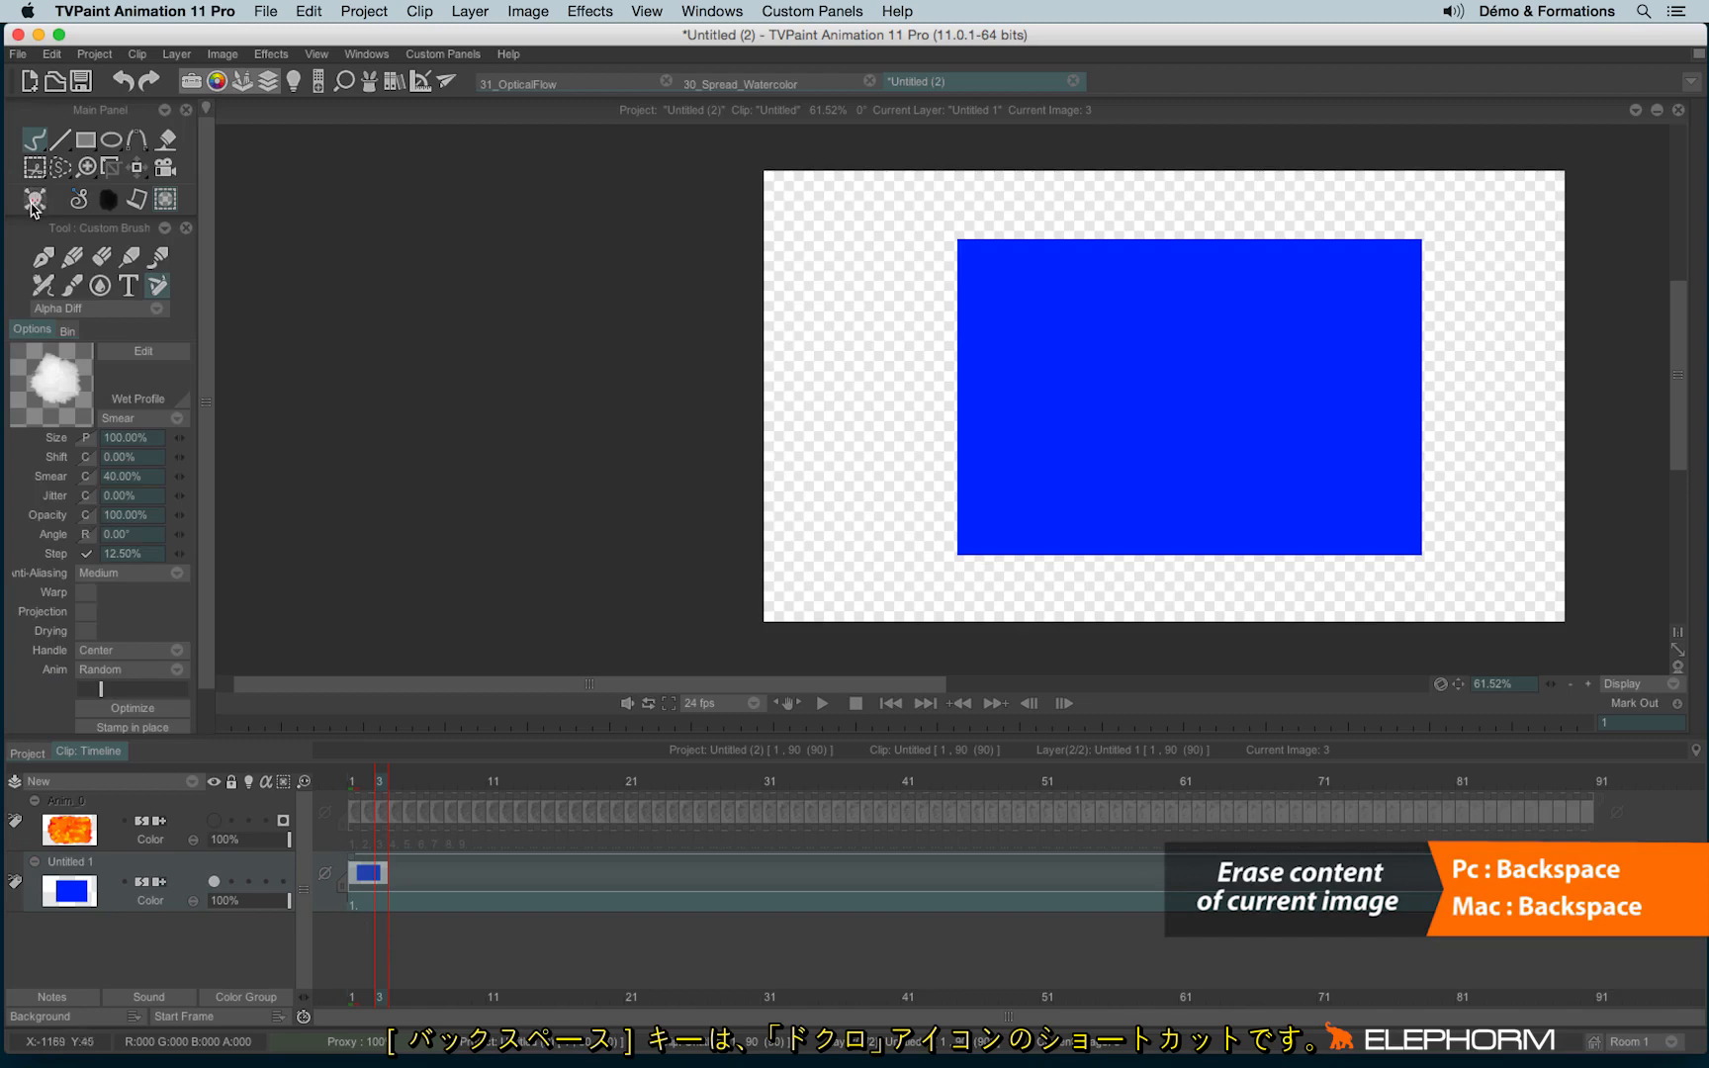
key(BackSpace)
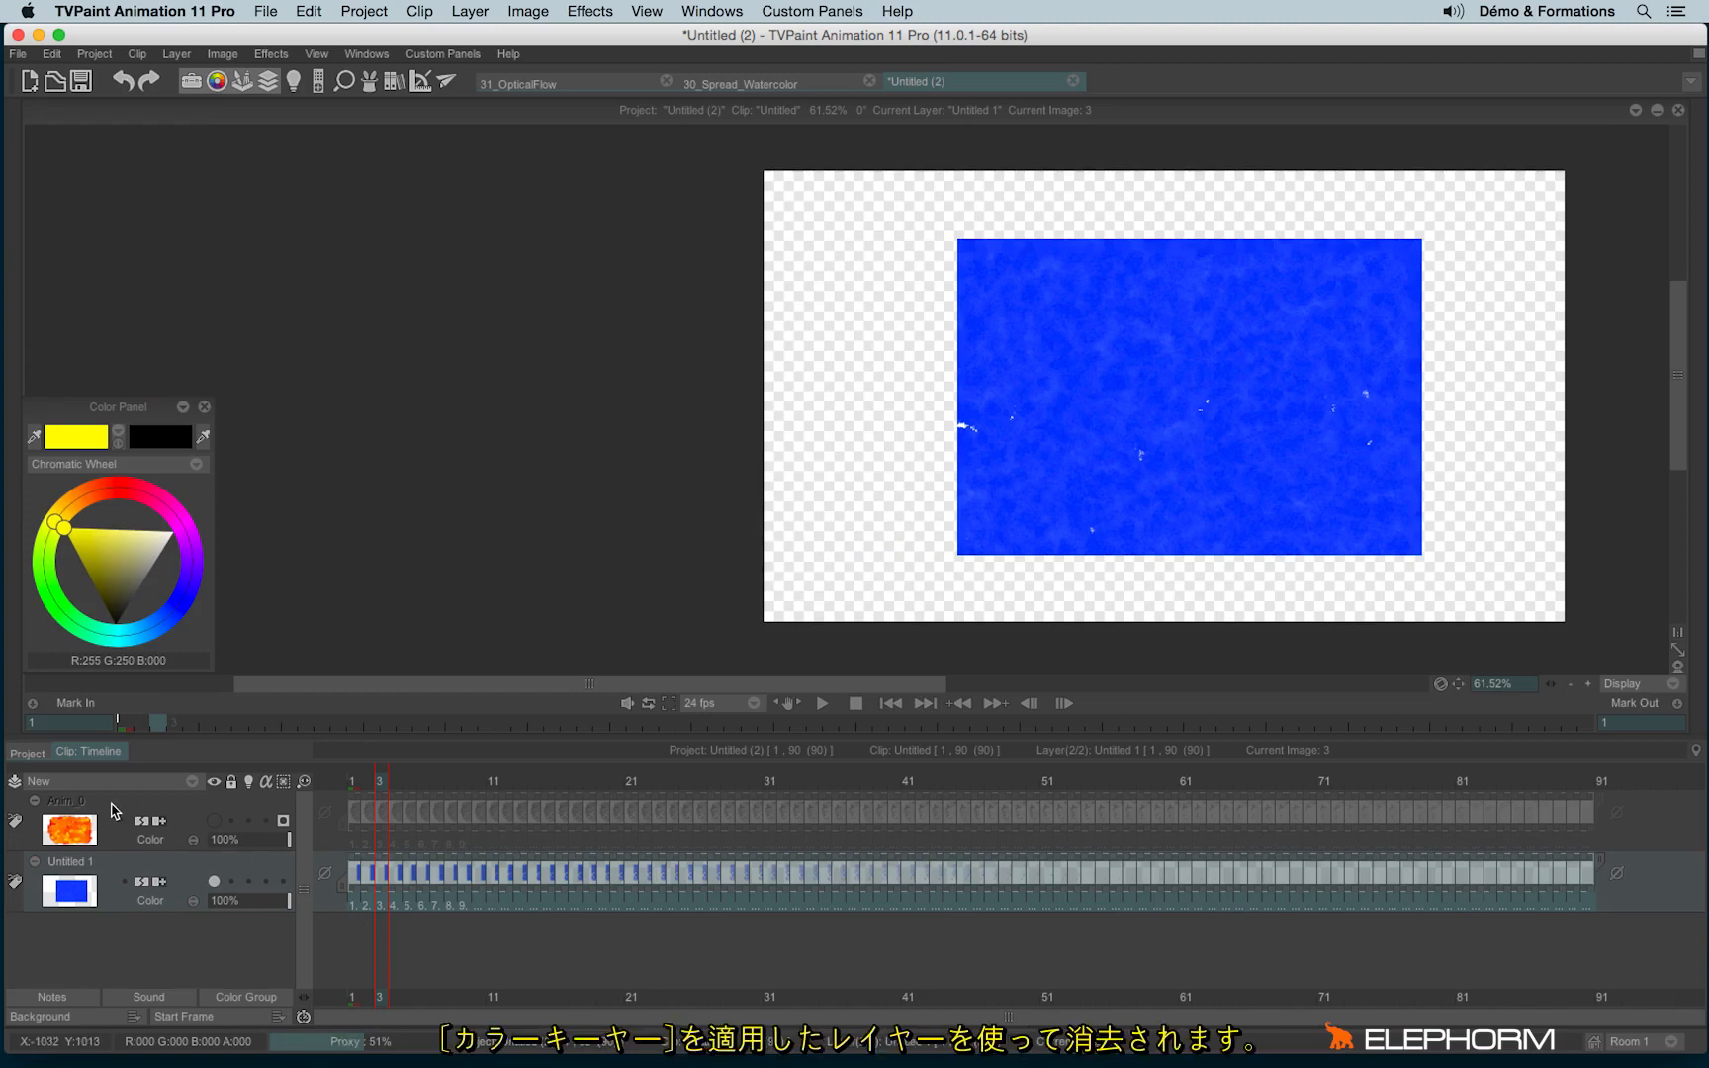
Step: Select the painted layer and play back the blue rectangle's disappearing animation
click(71, 804)
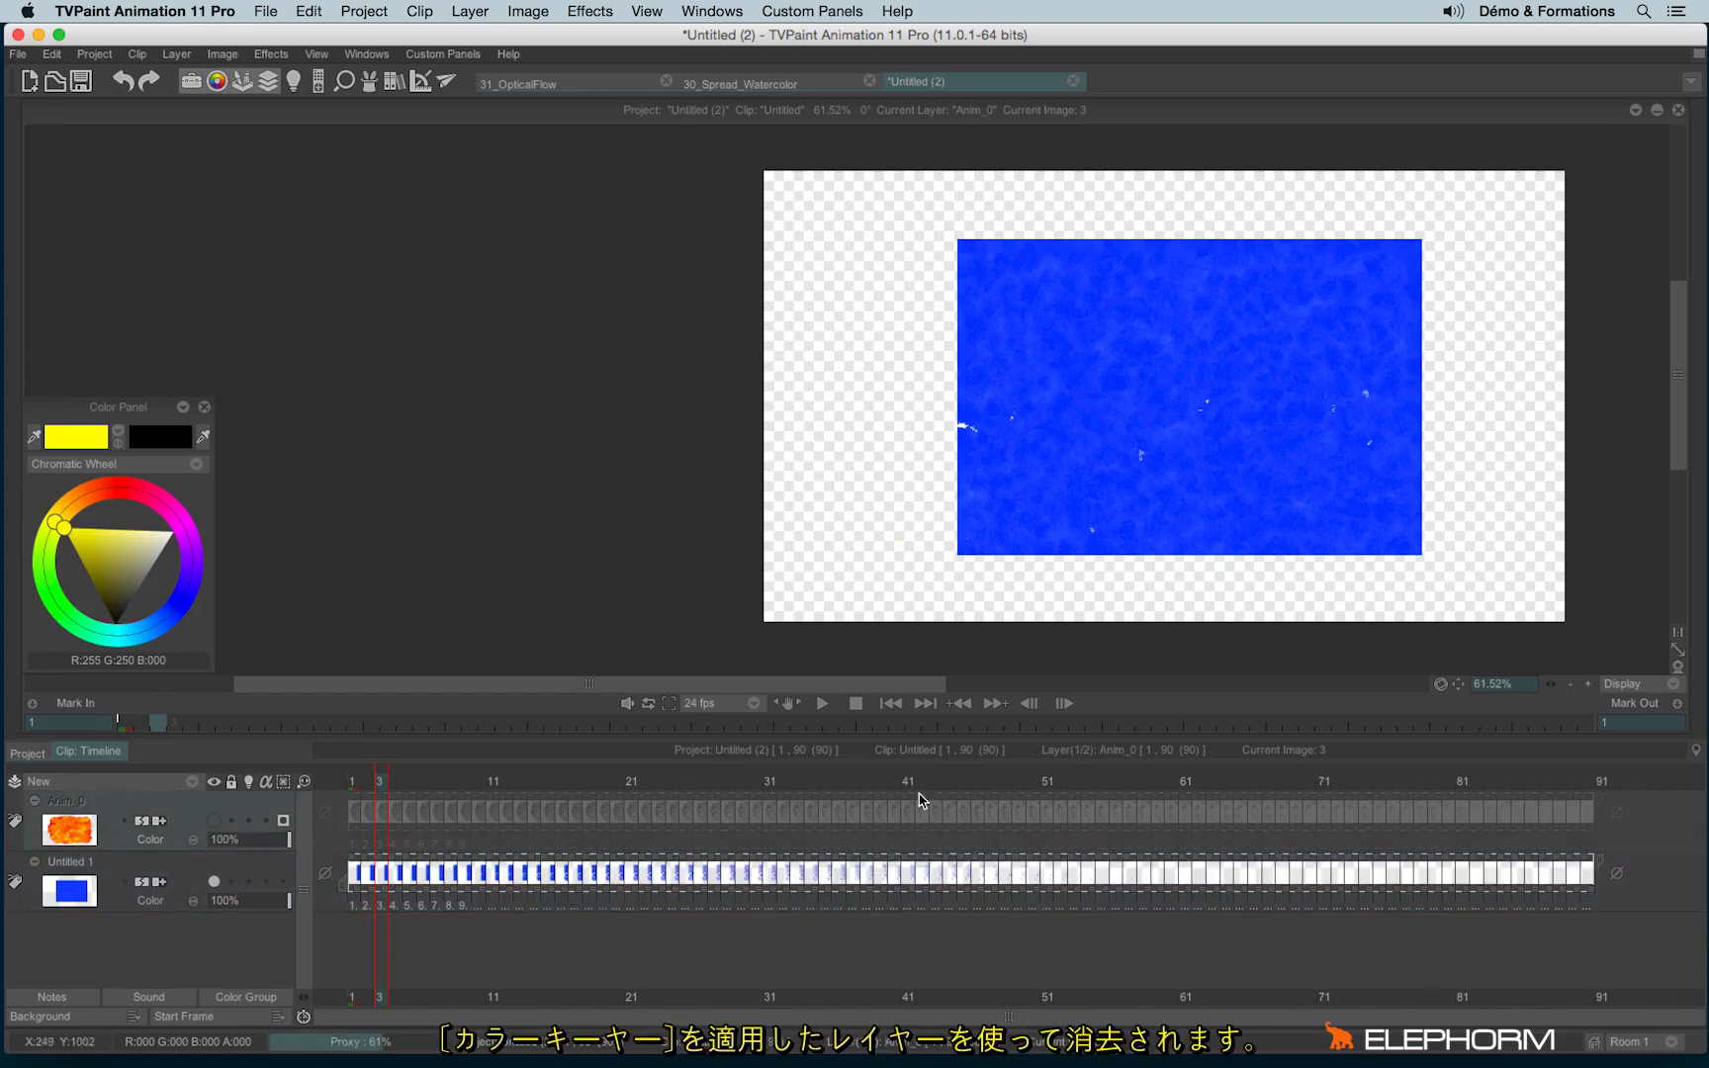
click(822, 704)
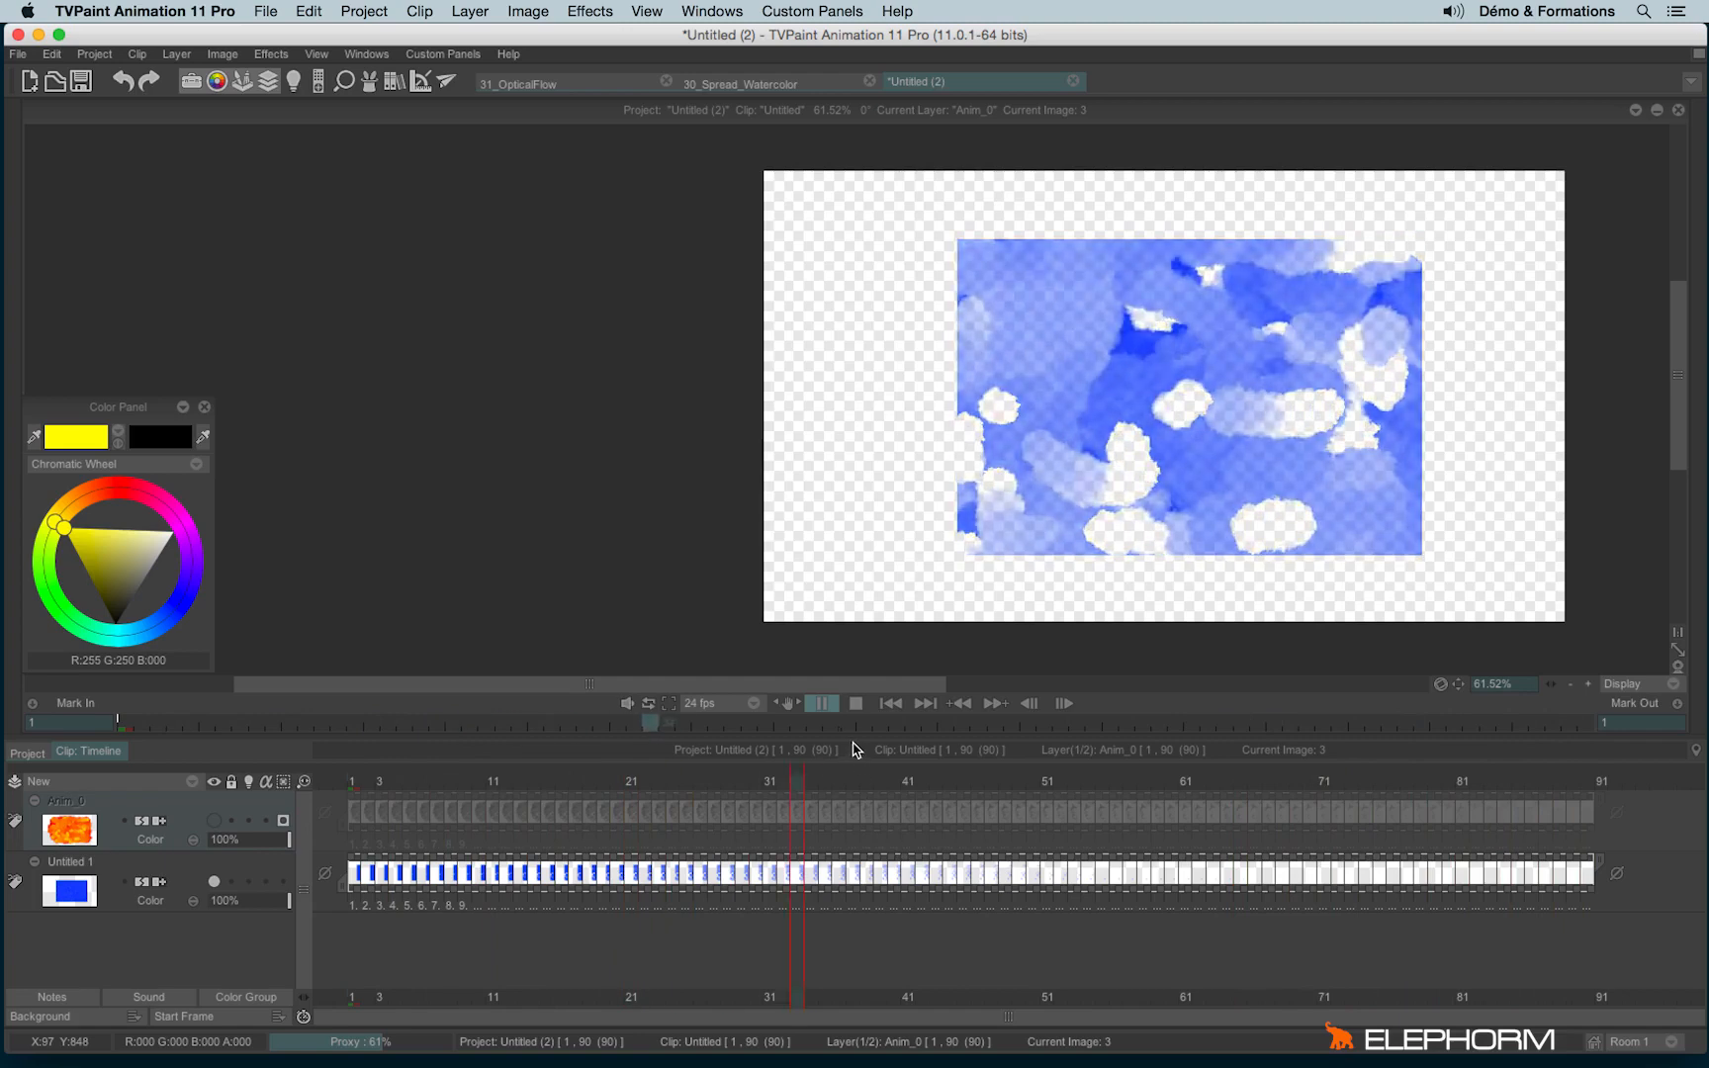
click(856, 704)
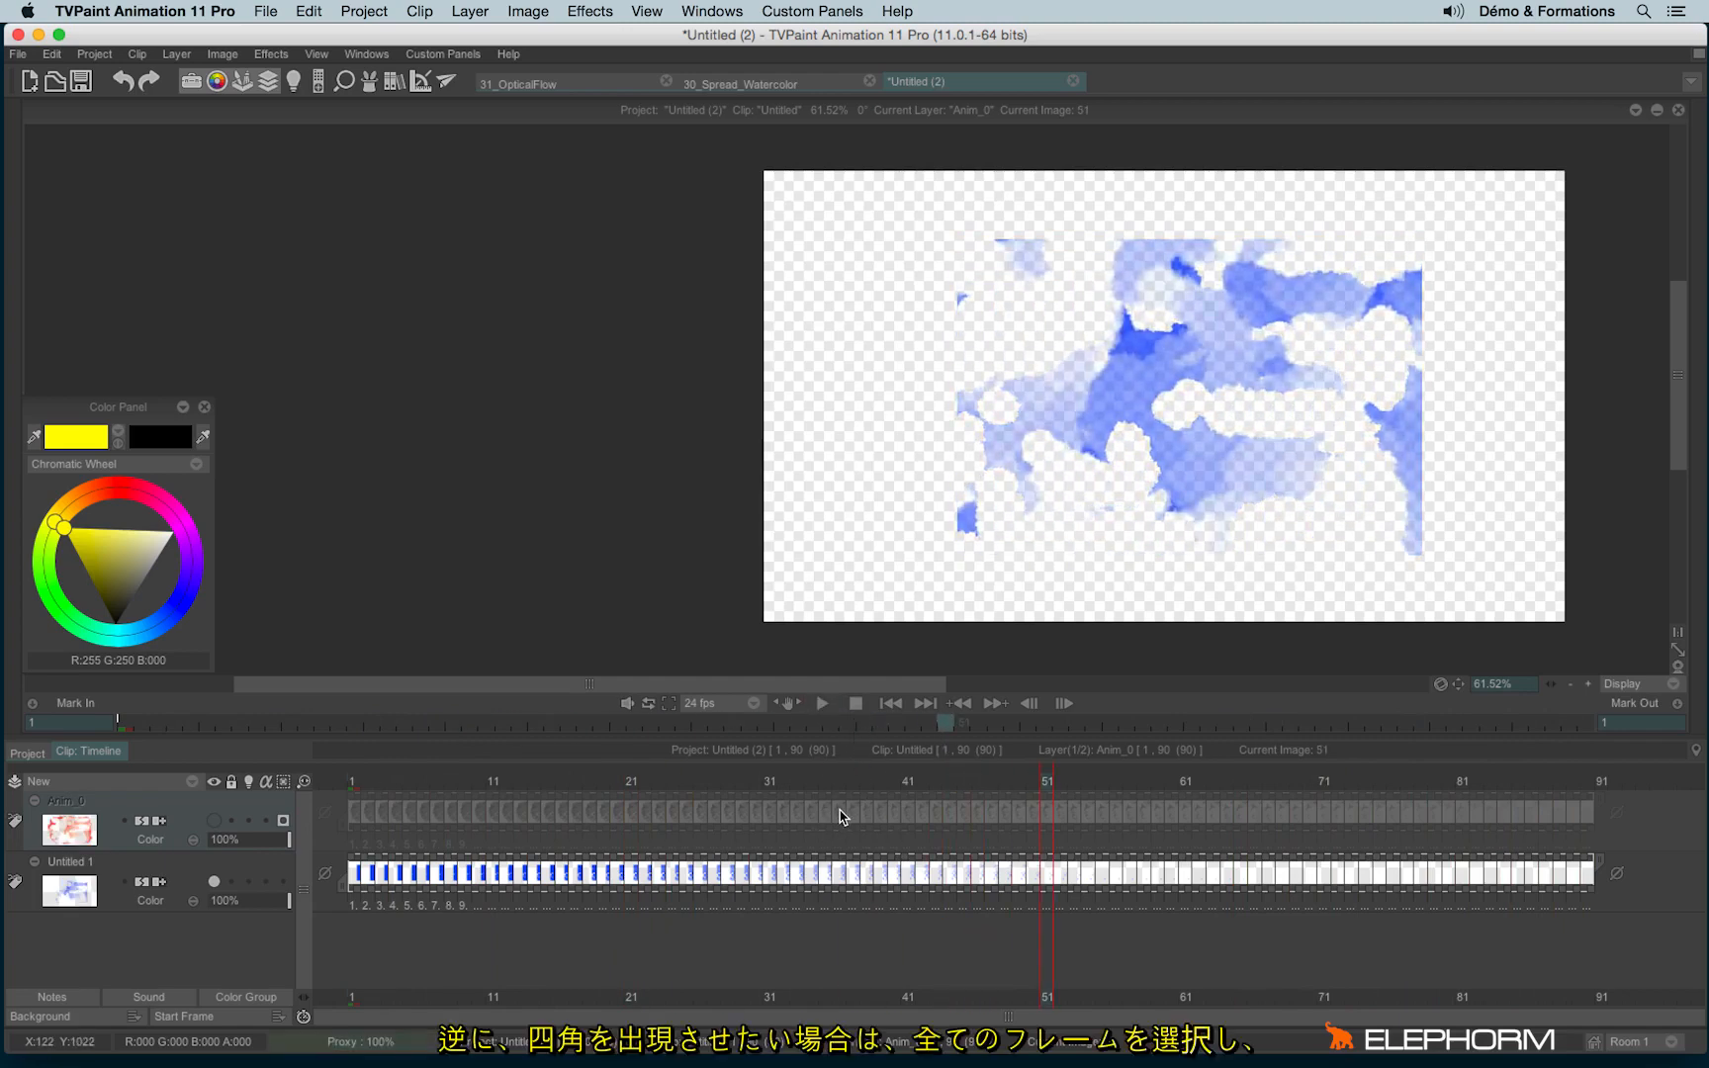
Step: Reverse the order of all frames in the blue rectangle's layer and play back the clip
click(783, 904)
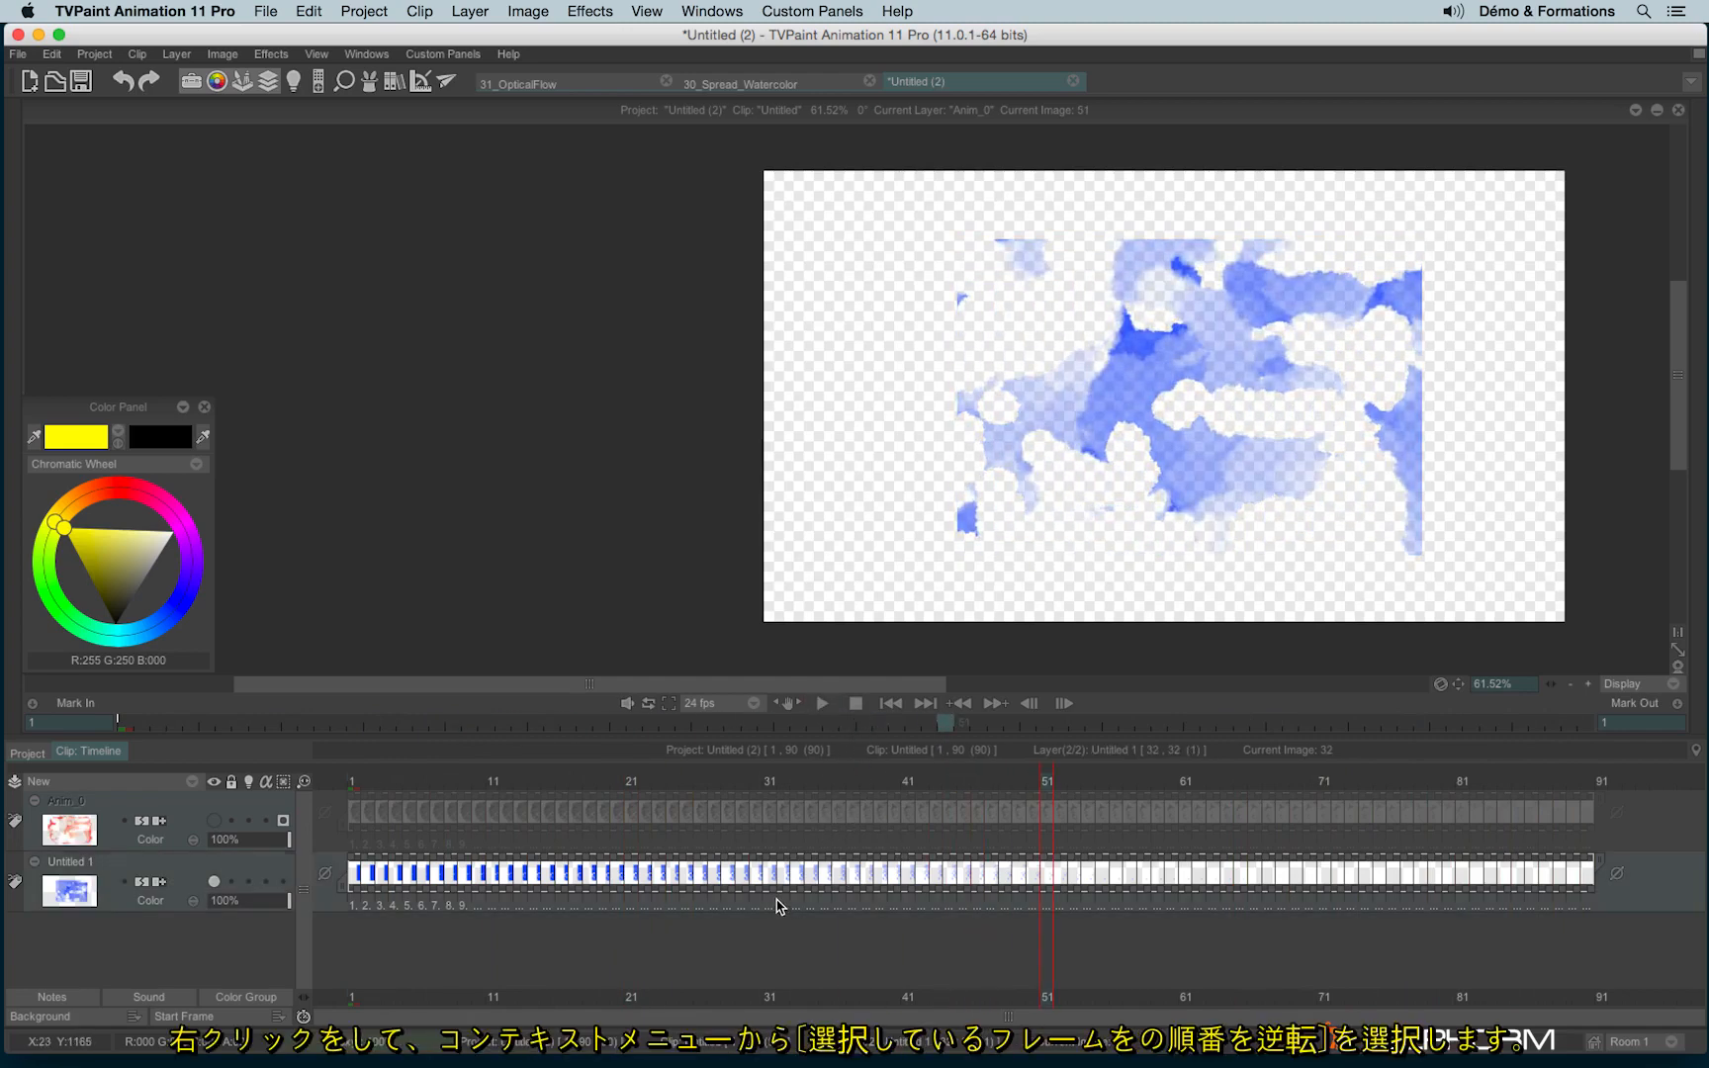
right_click(795, 888)
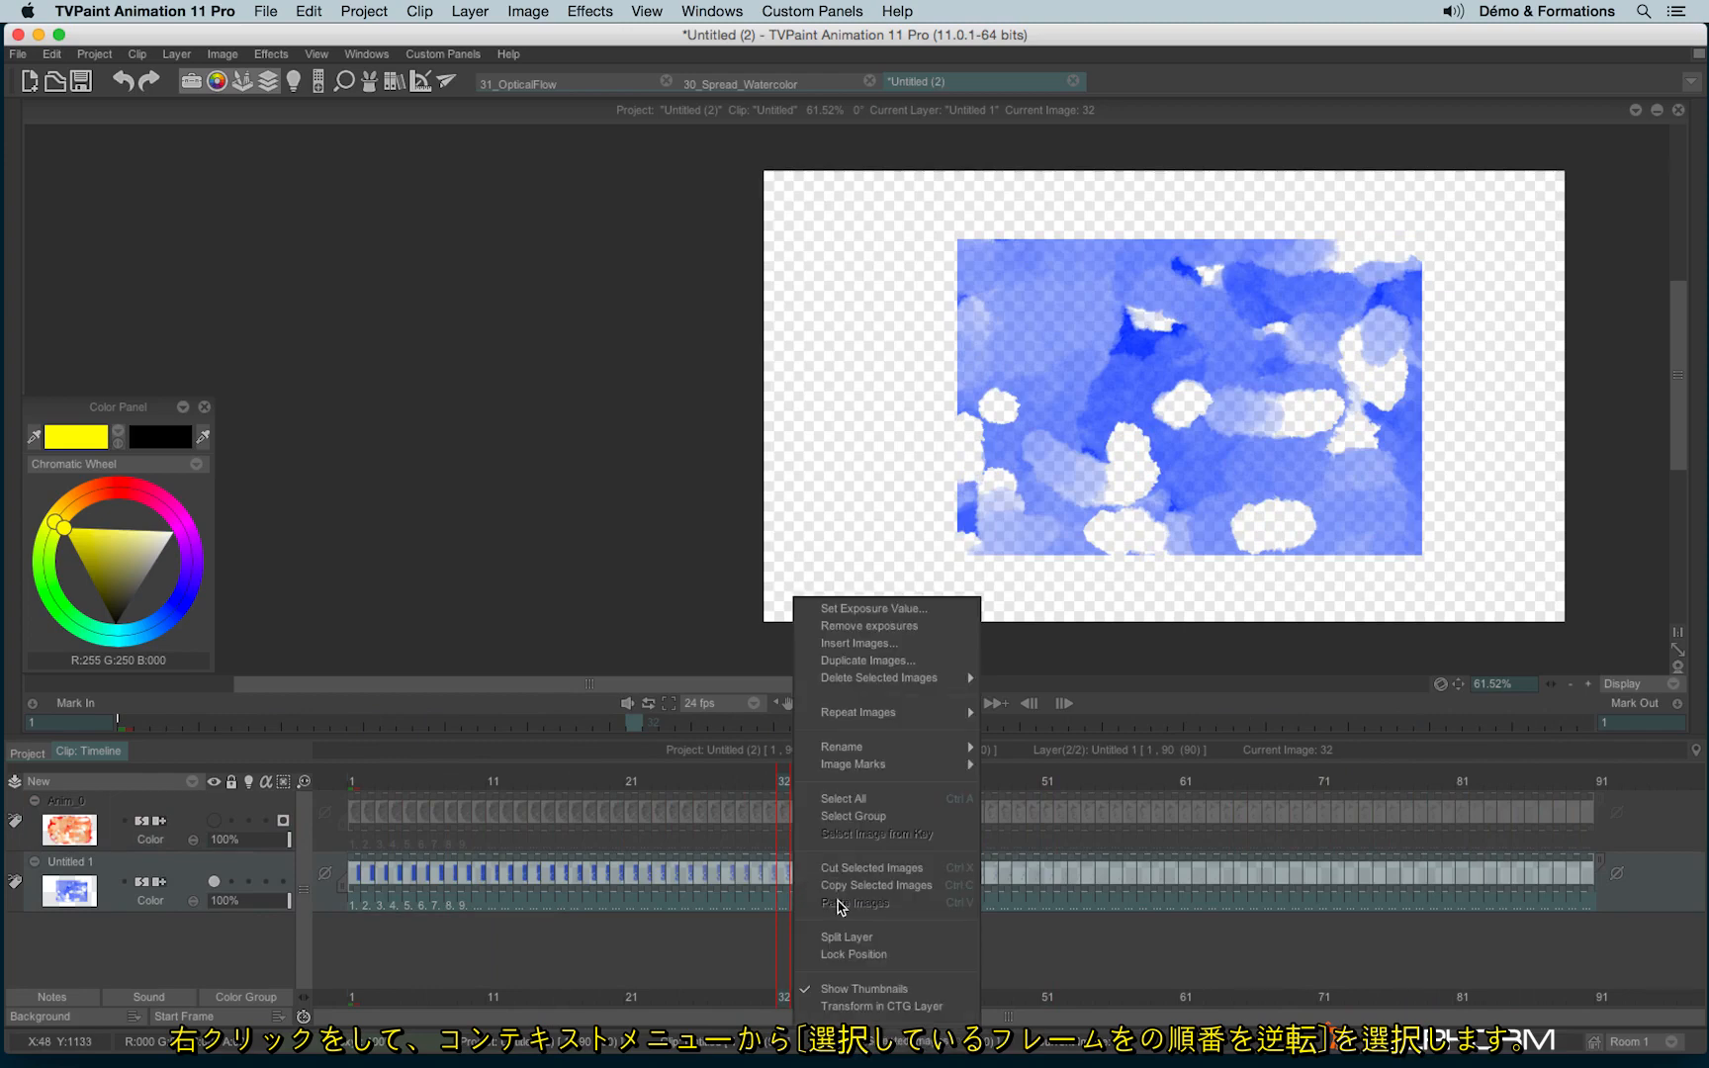
click(829, 1025)
click(822, 703)
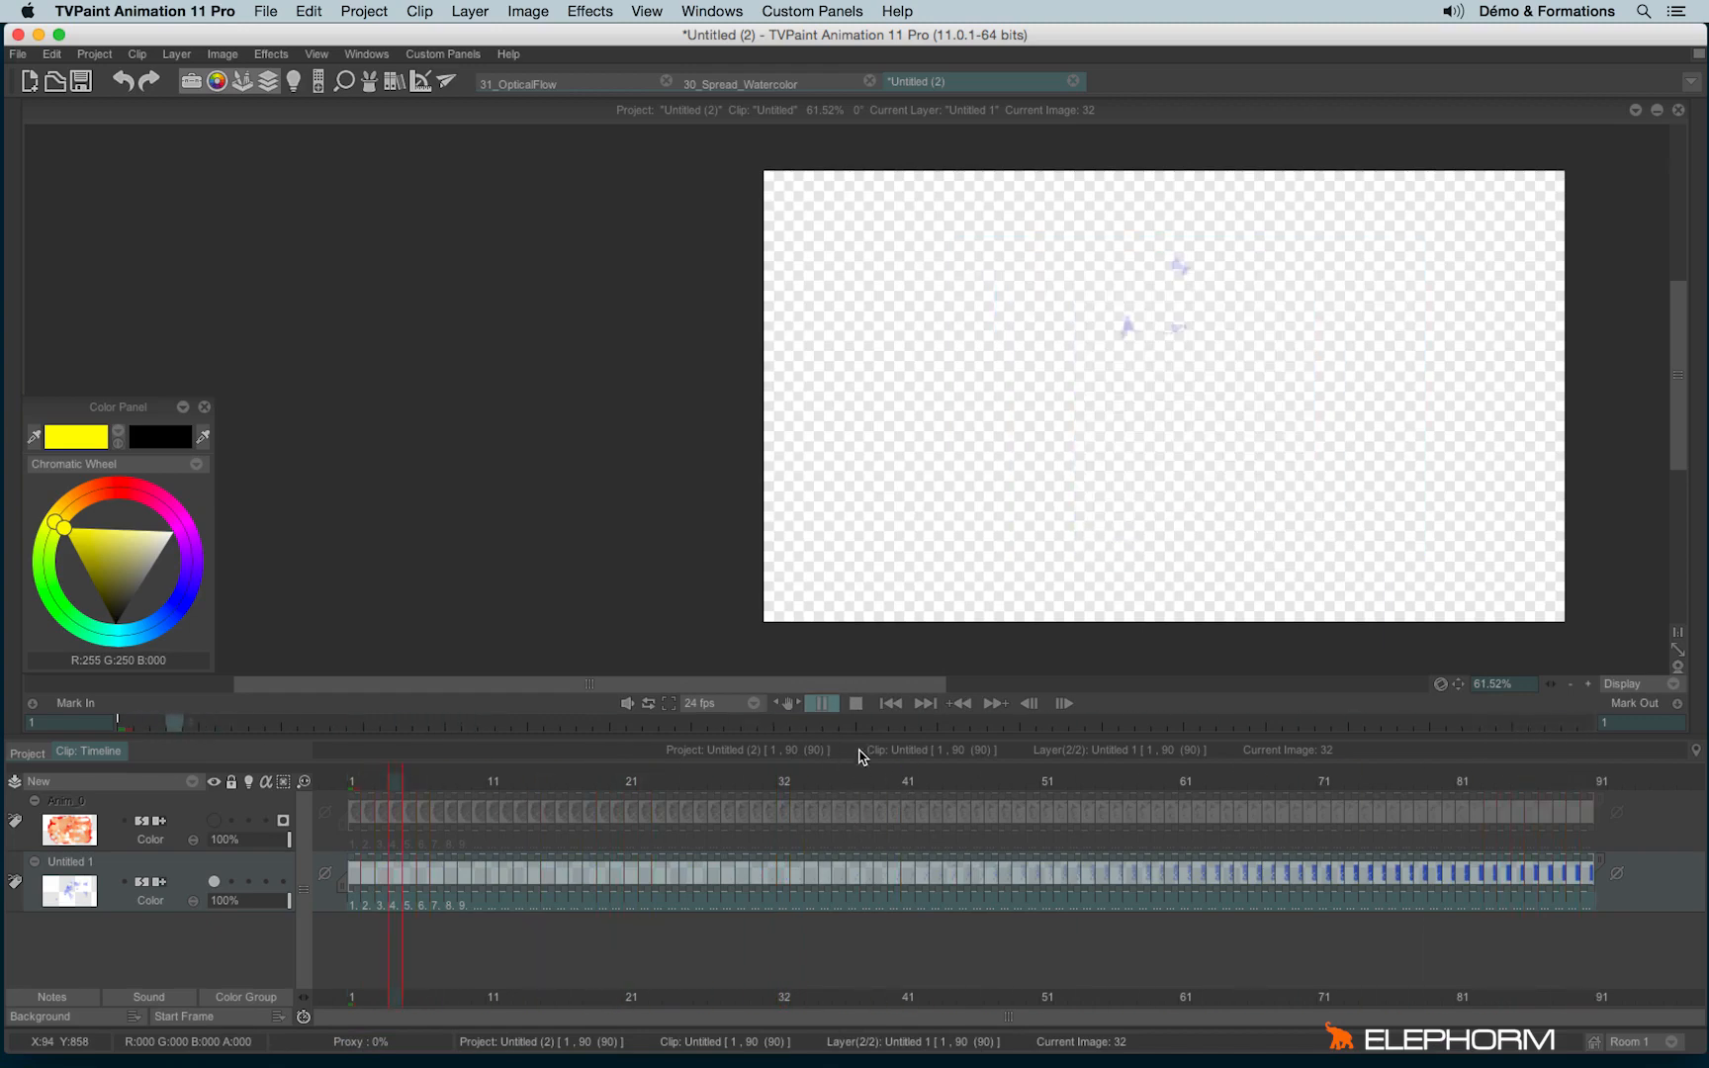
click(857, 704)
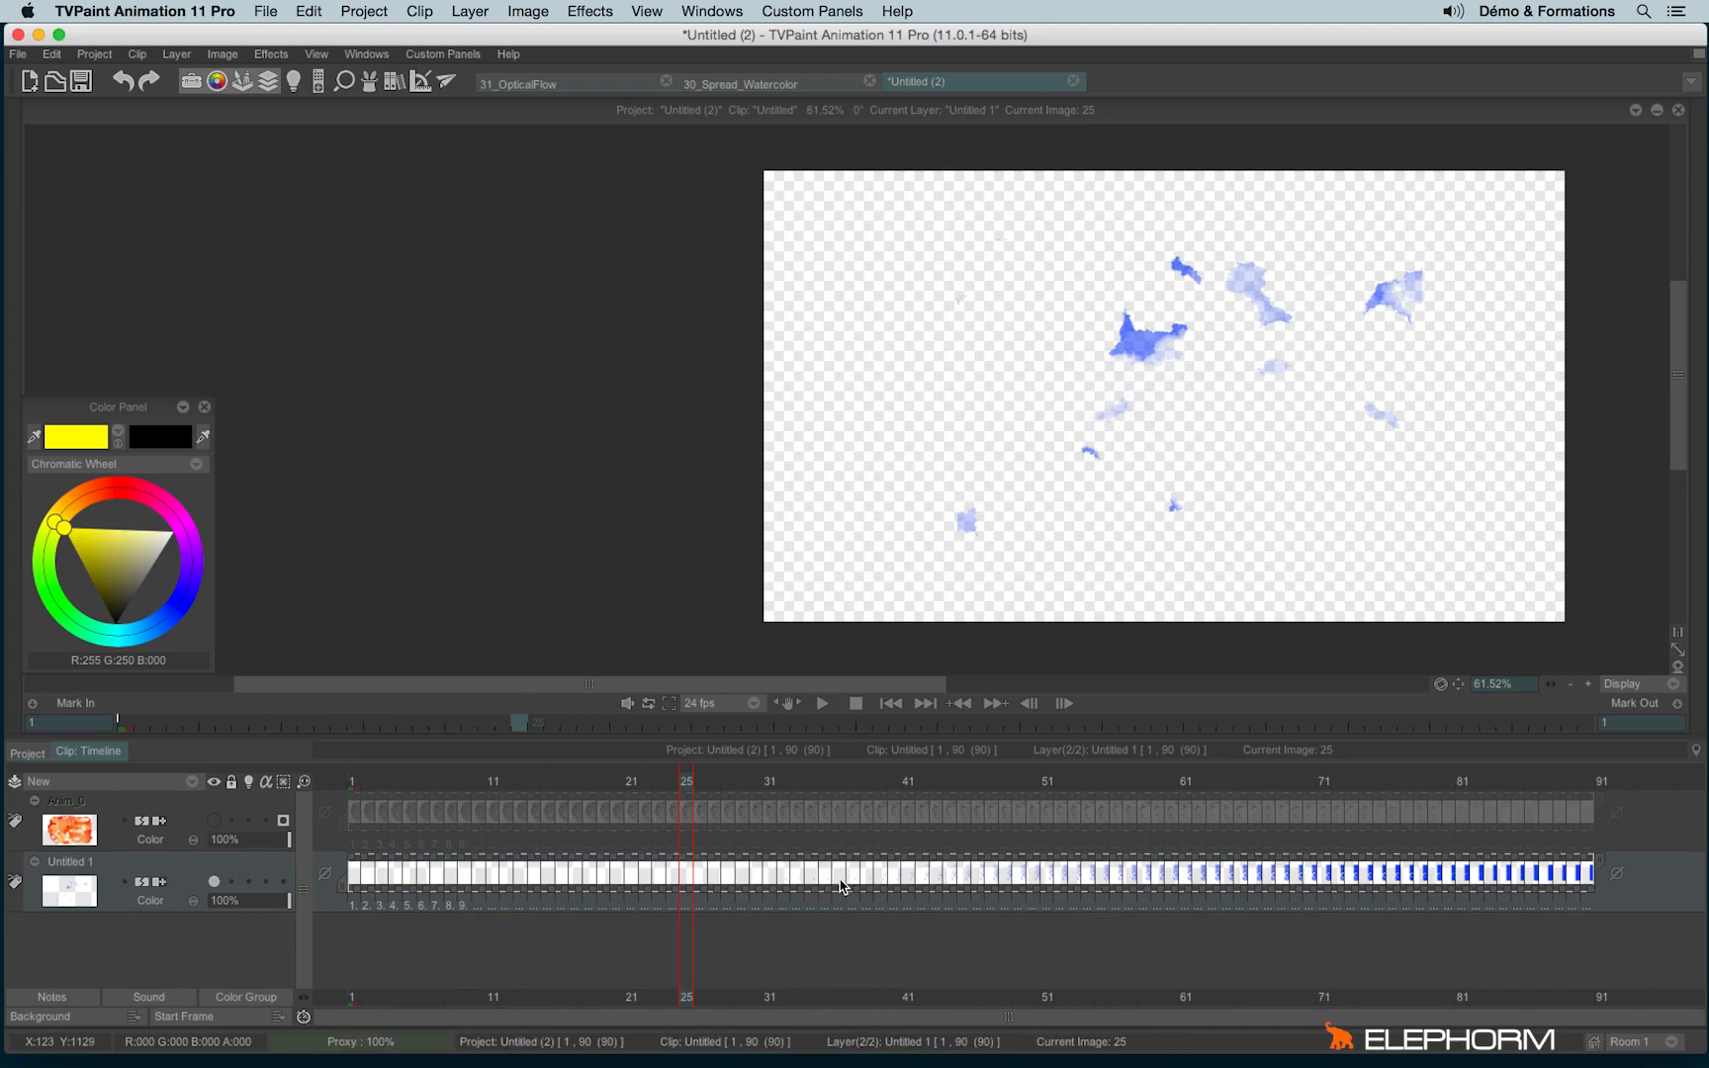
Step: Switch to the 30_Spread_Watercolor project and play its dog watercolour animation
click(699, 87)
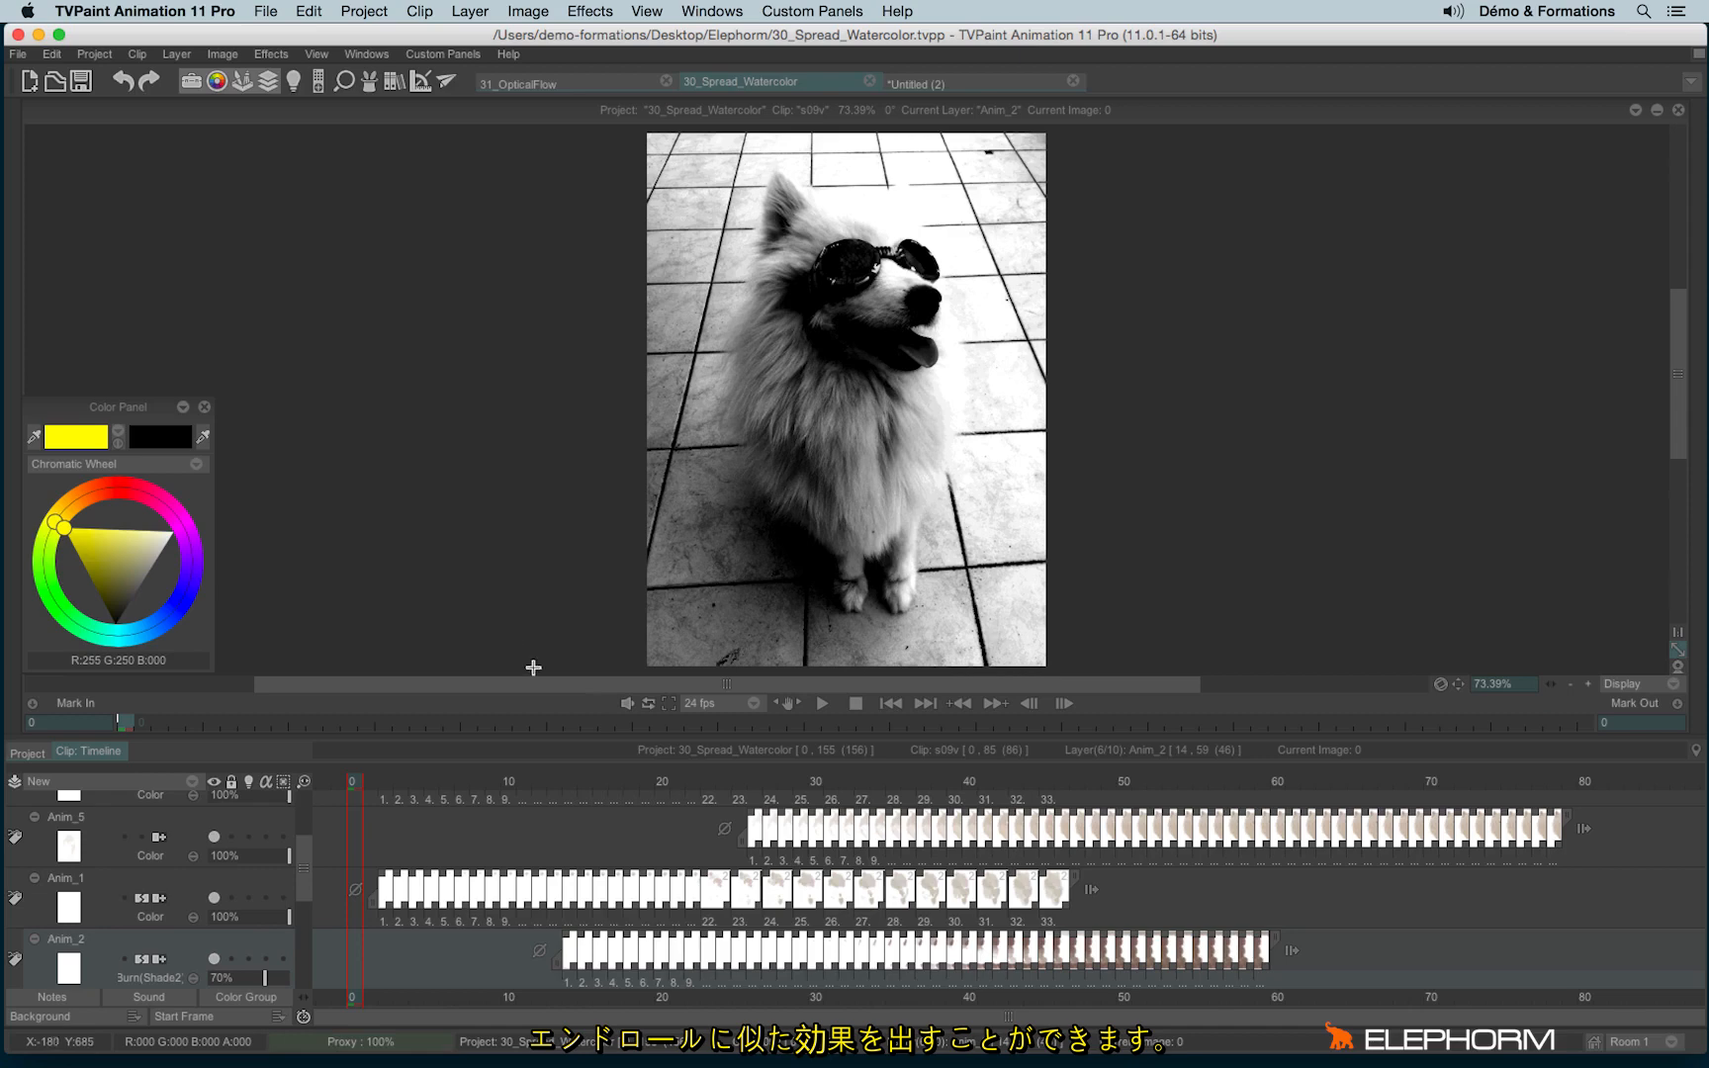
click(824, 703)
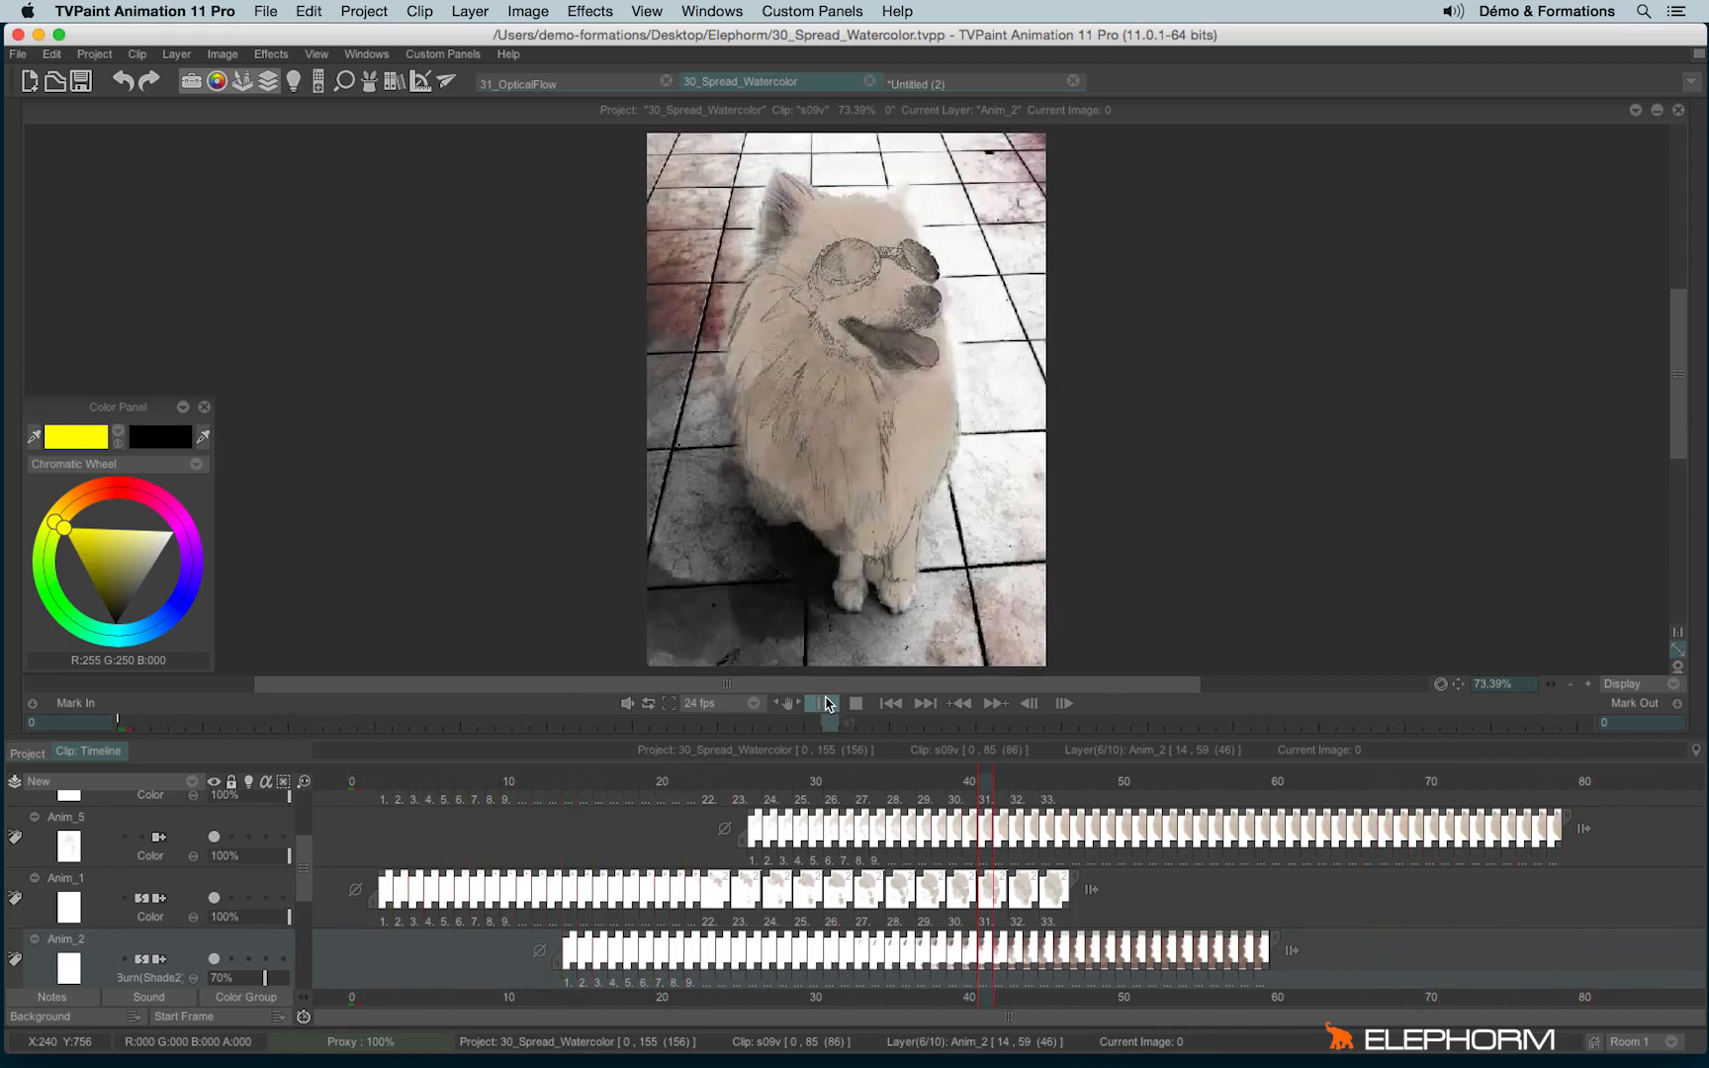
click(857, 705)
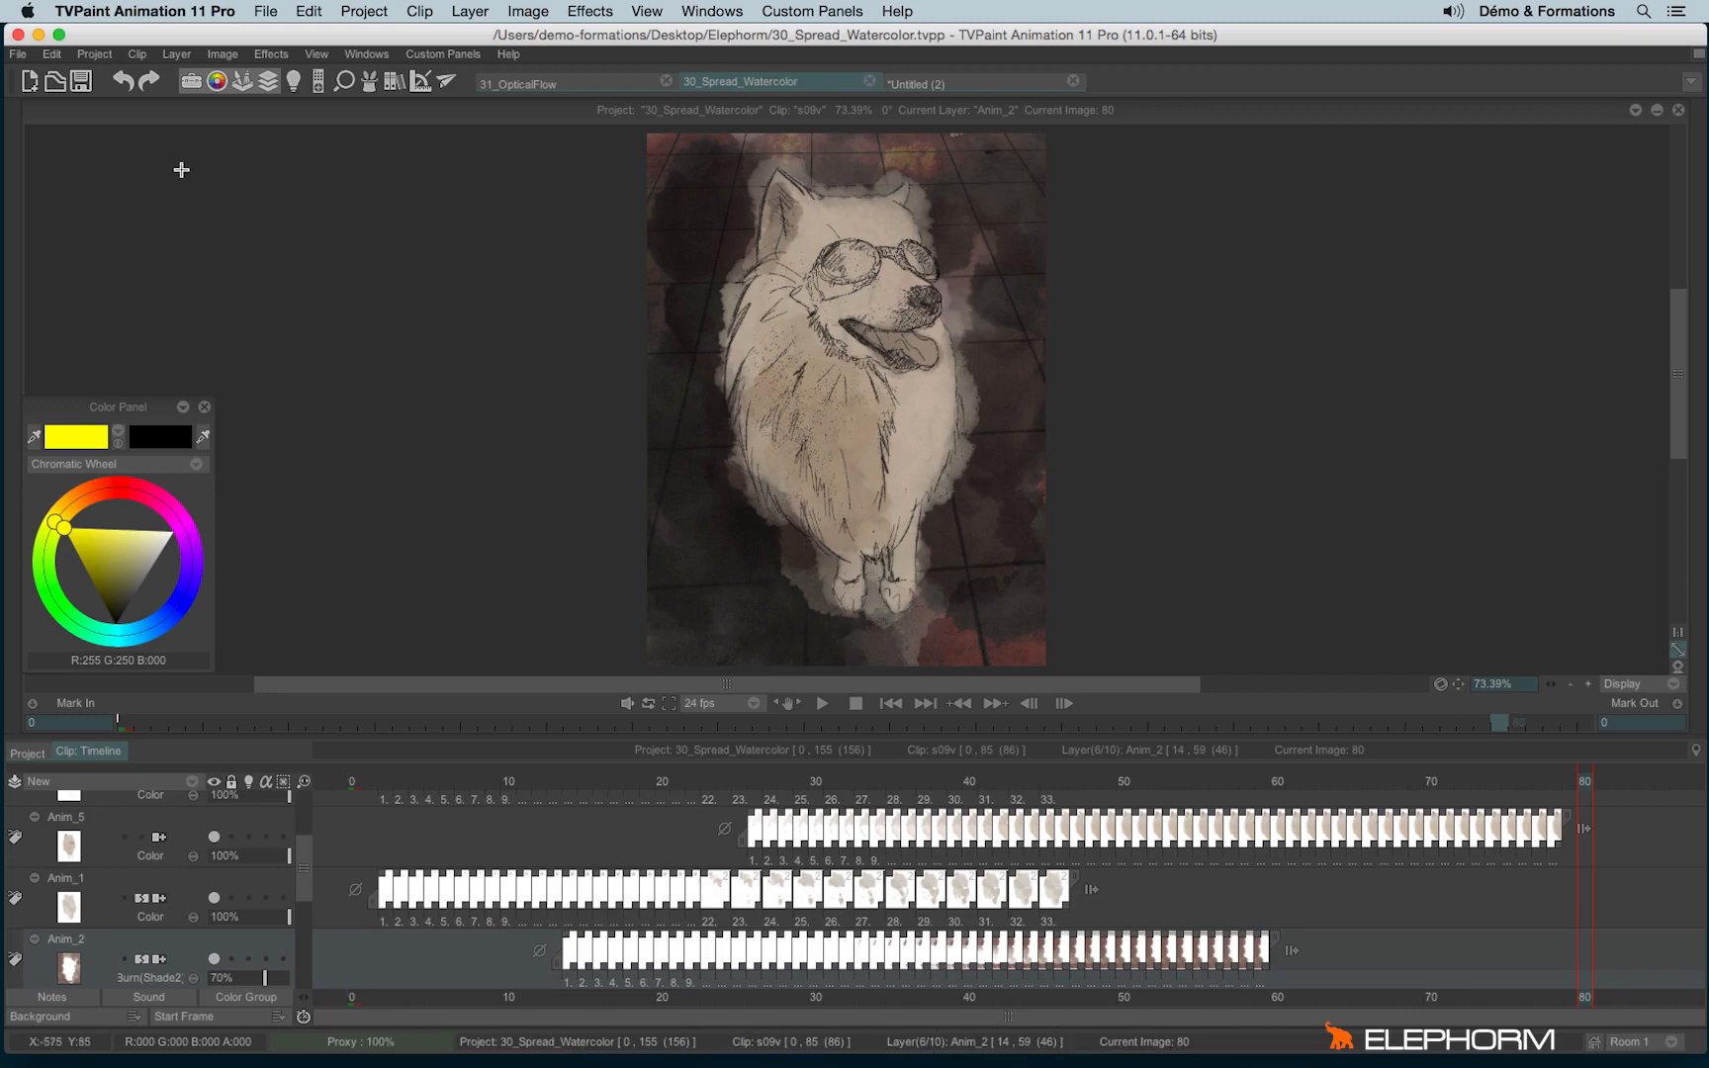
Step: Create a new HDTV 720 project at 1280 x 720 and 24 fps, and add the Auto Paint effect in the FX Stack
click(30, 81)
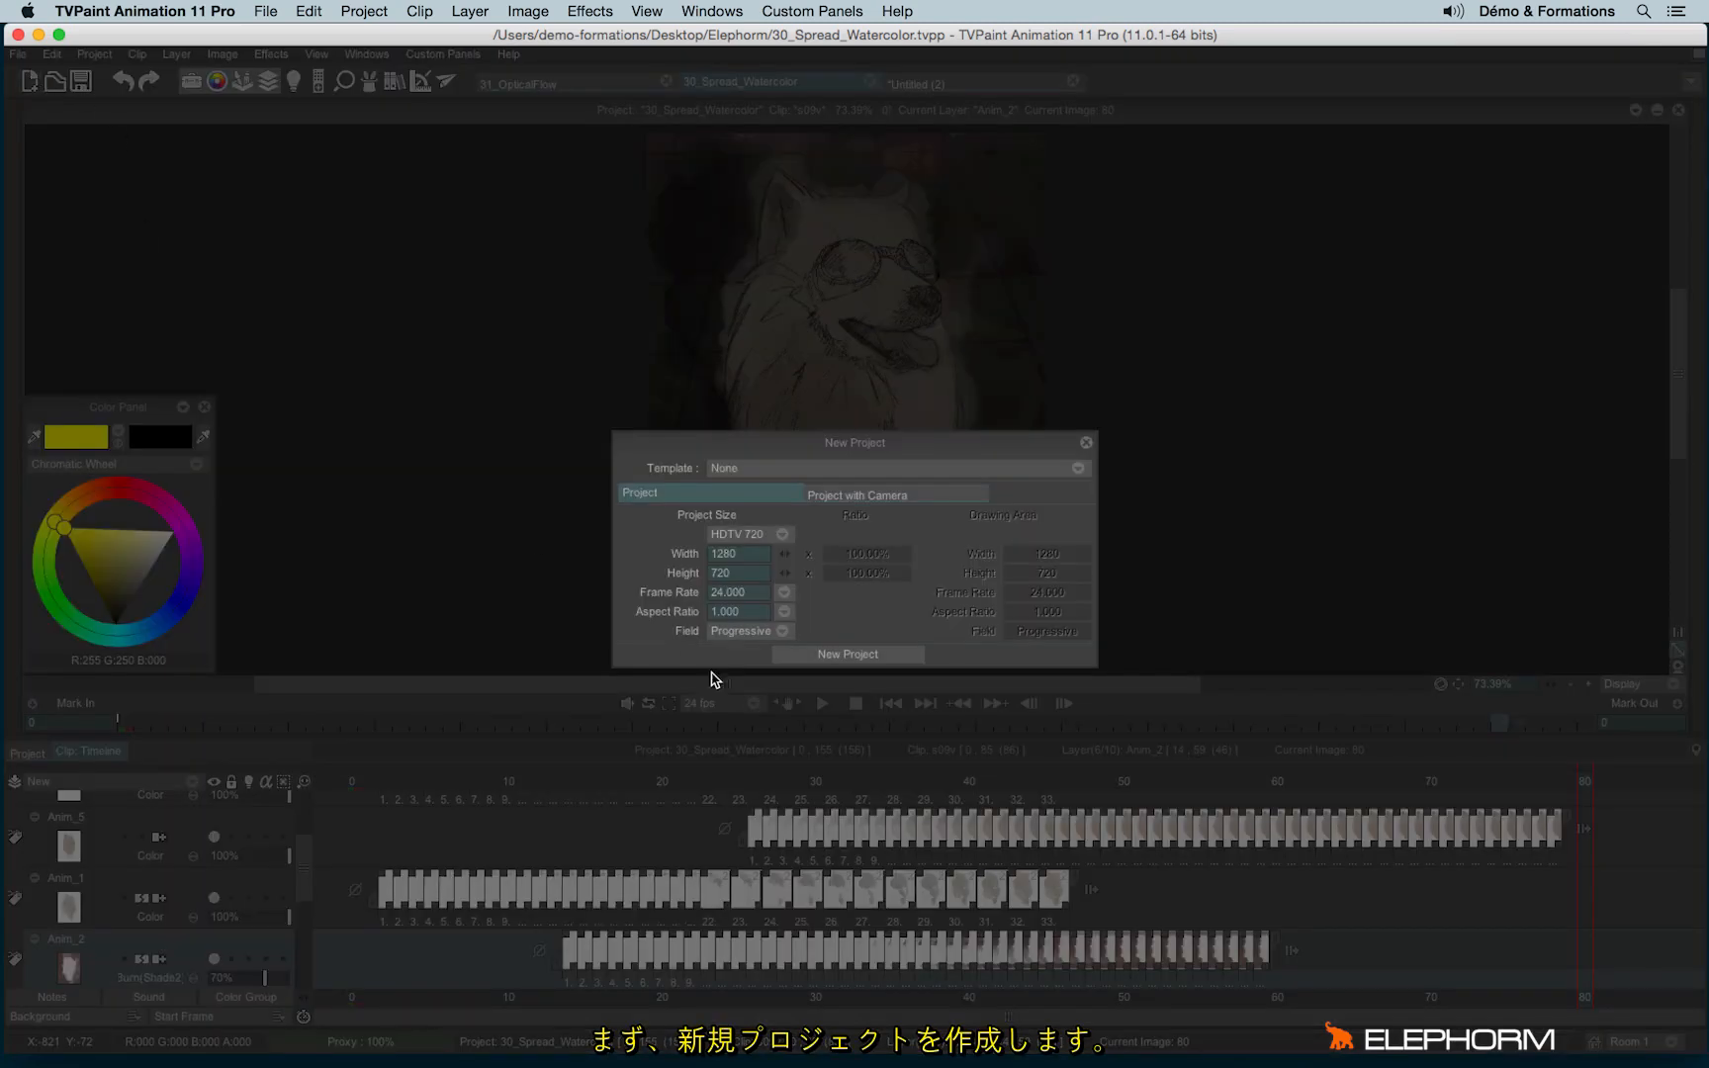
click(827, 656)
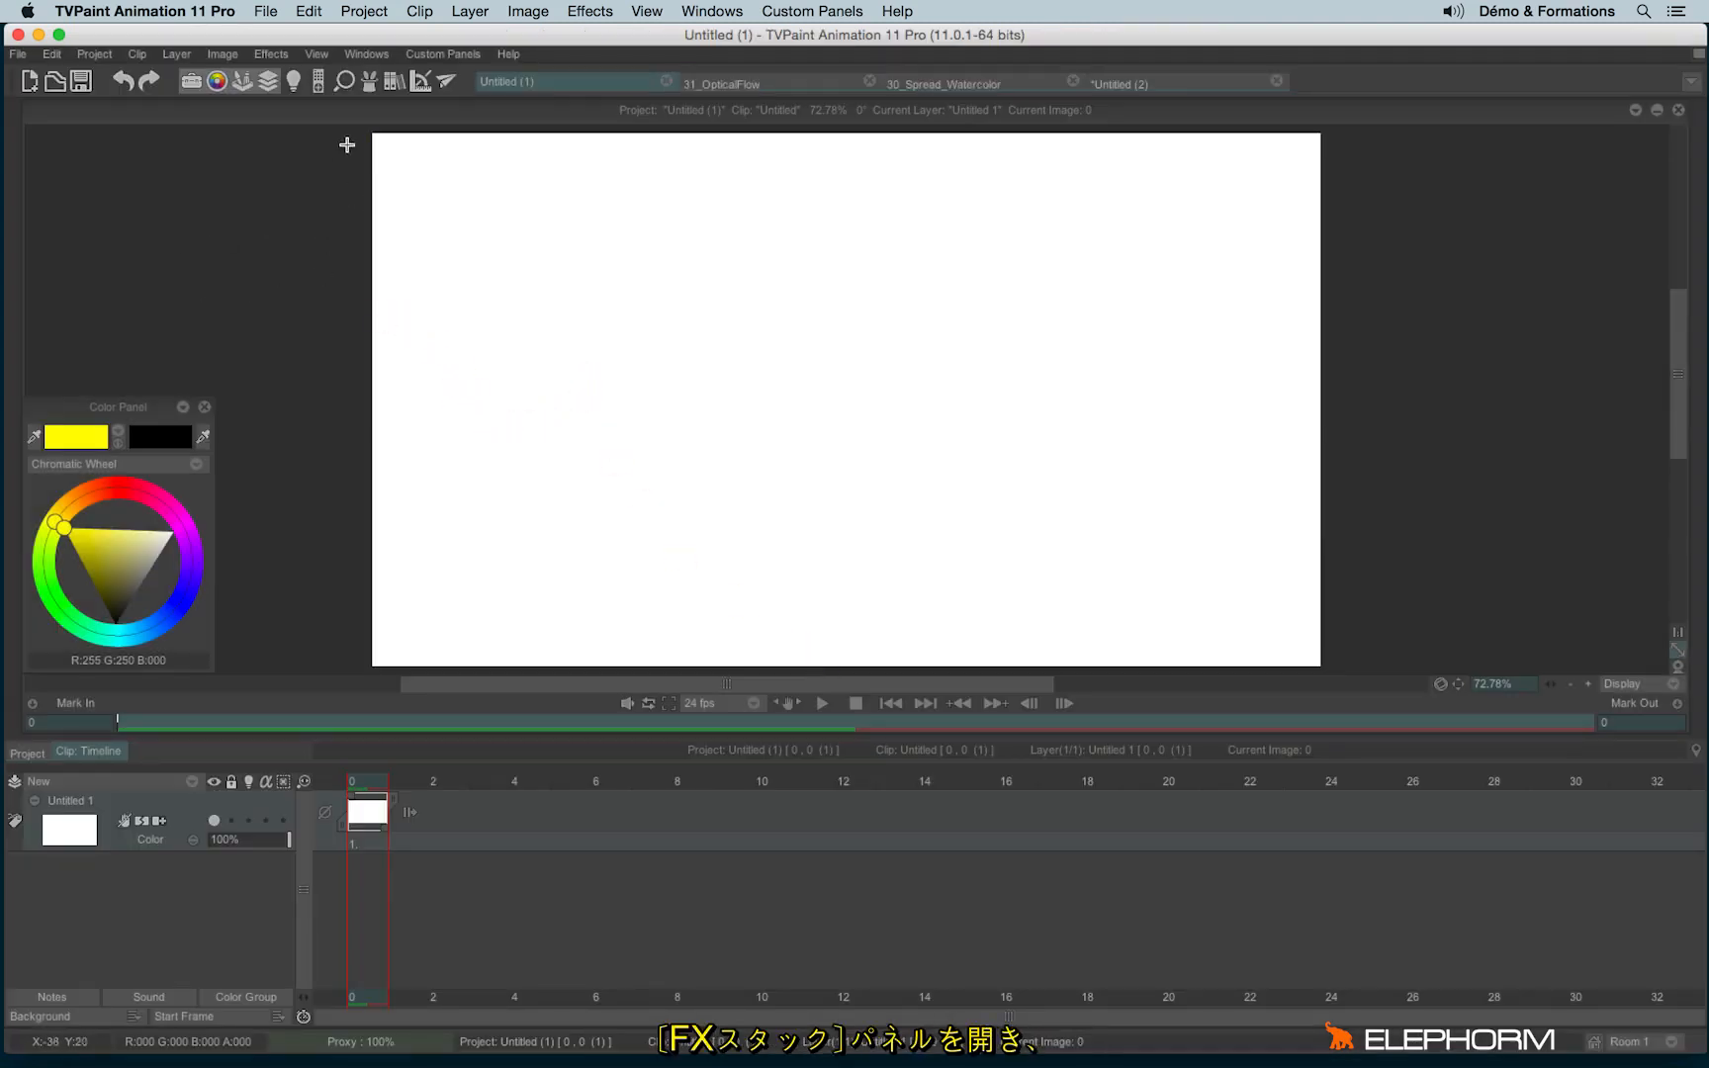
click(369, 82)
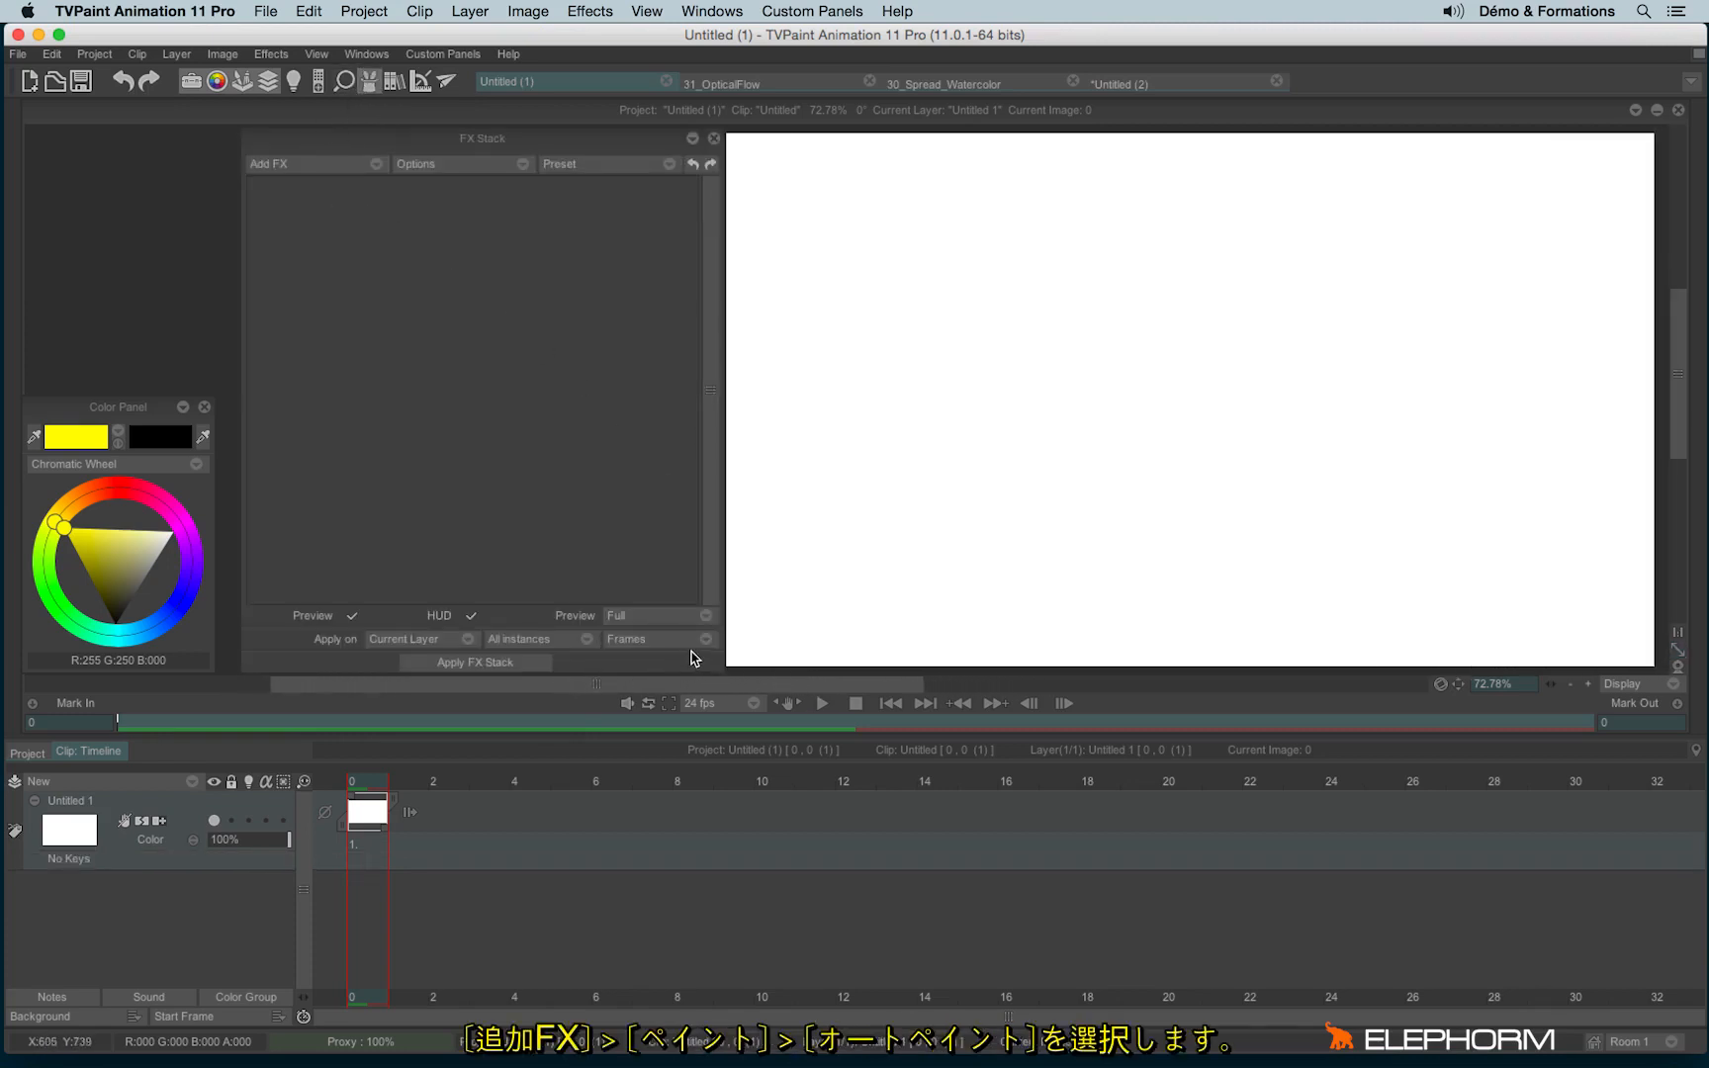
click(357, 170)
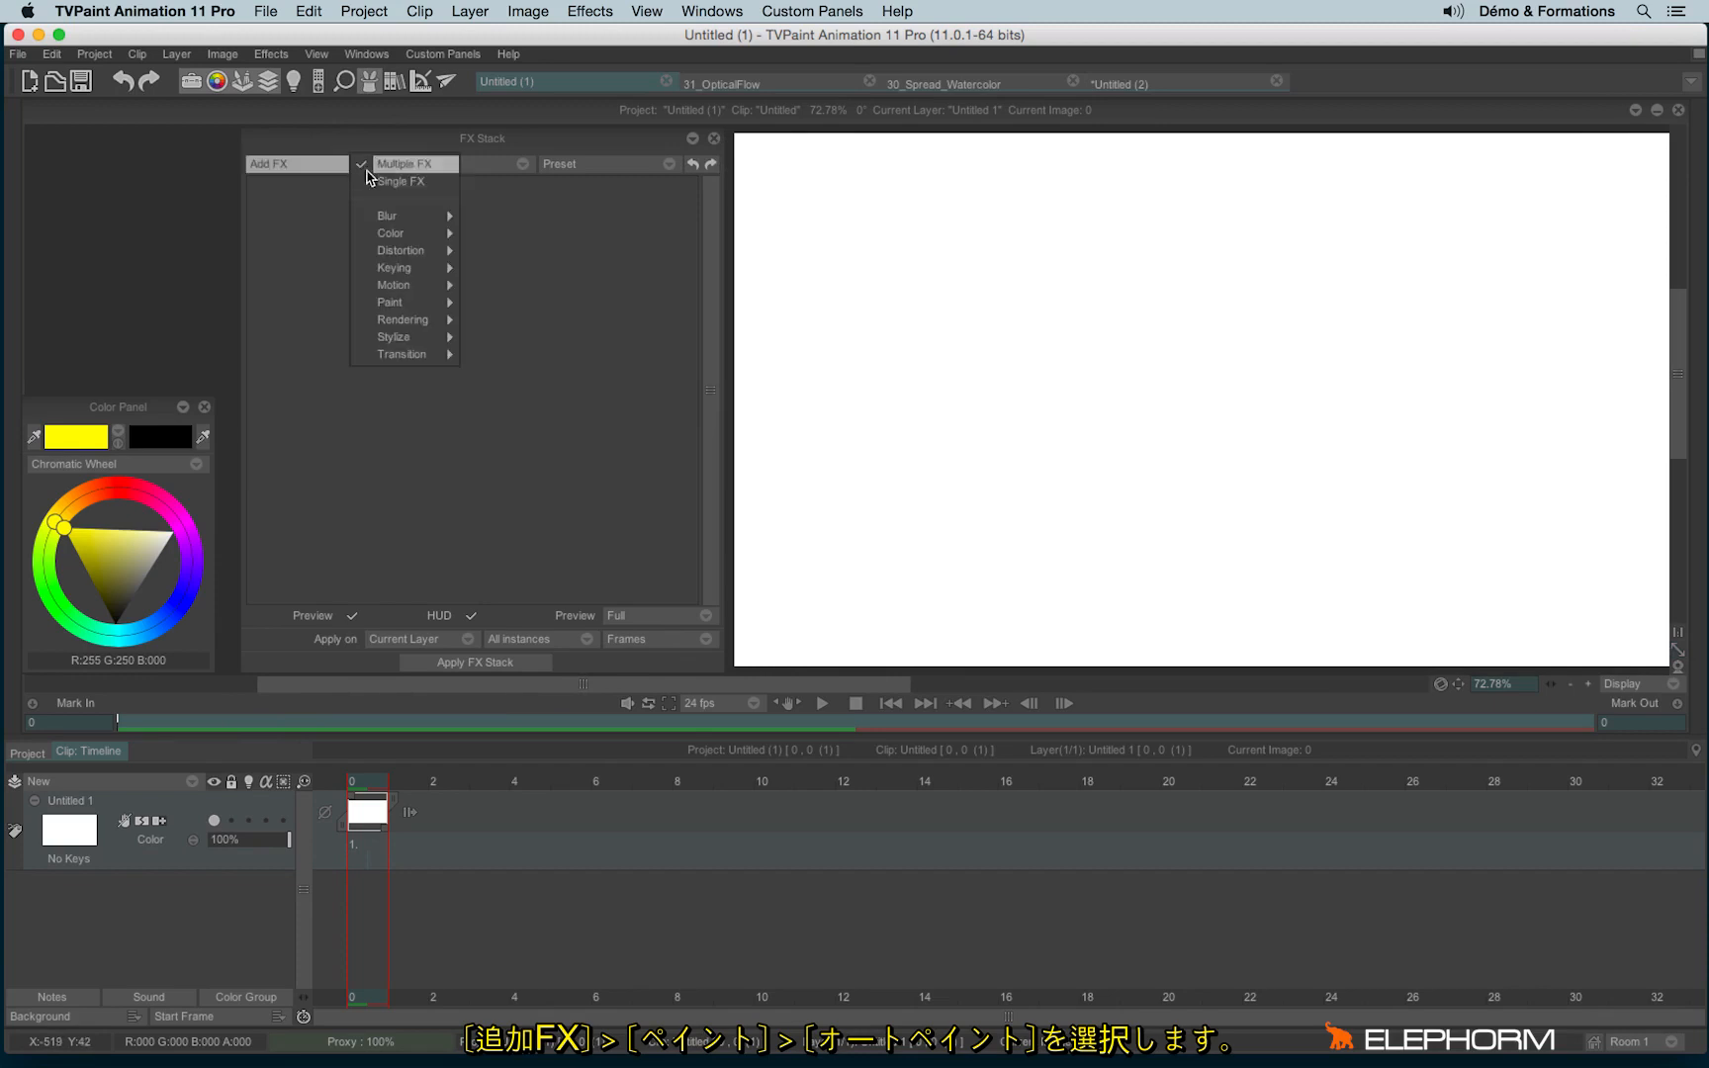
mouse_move(416, 311)
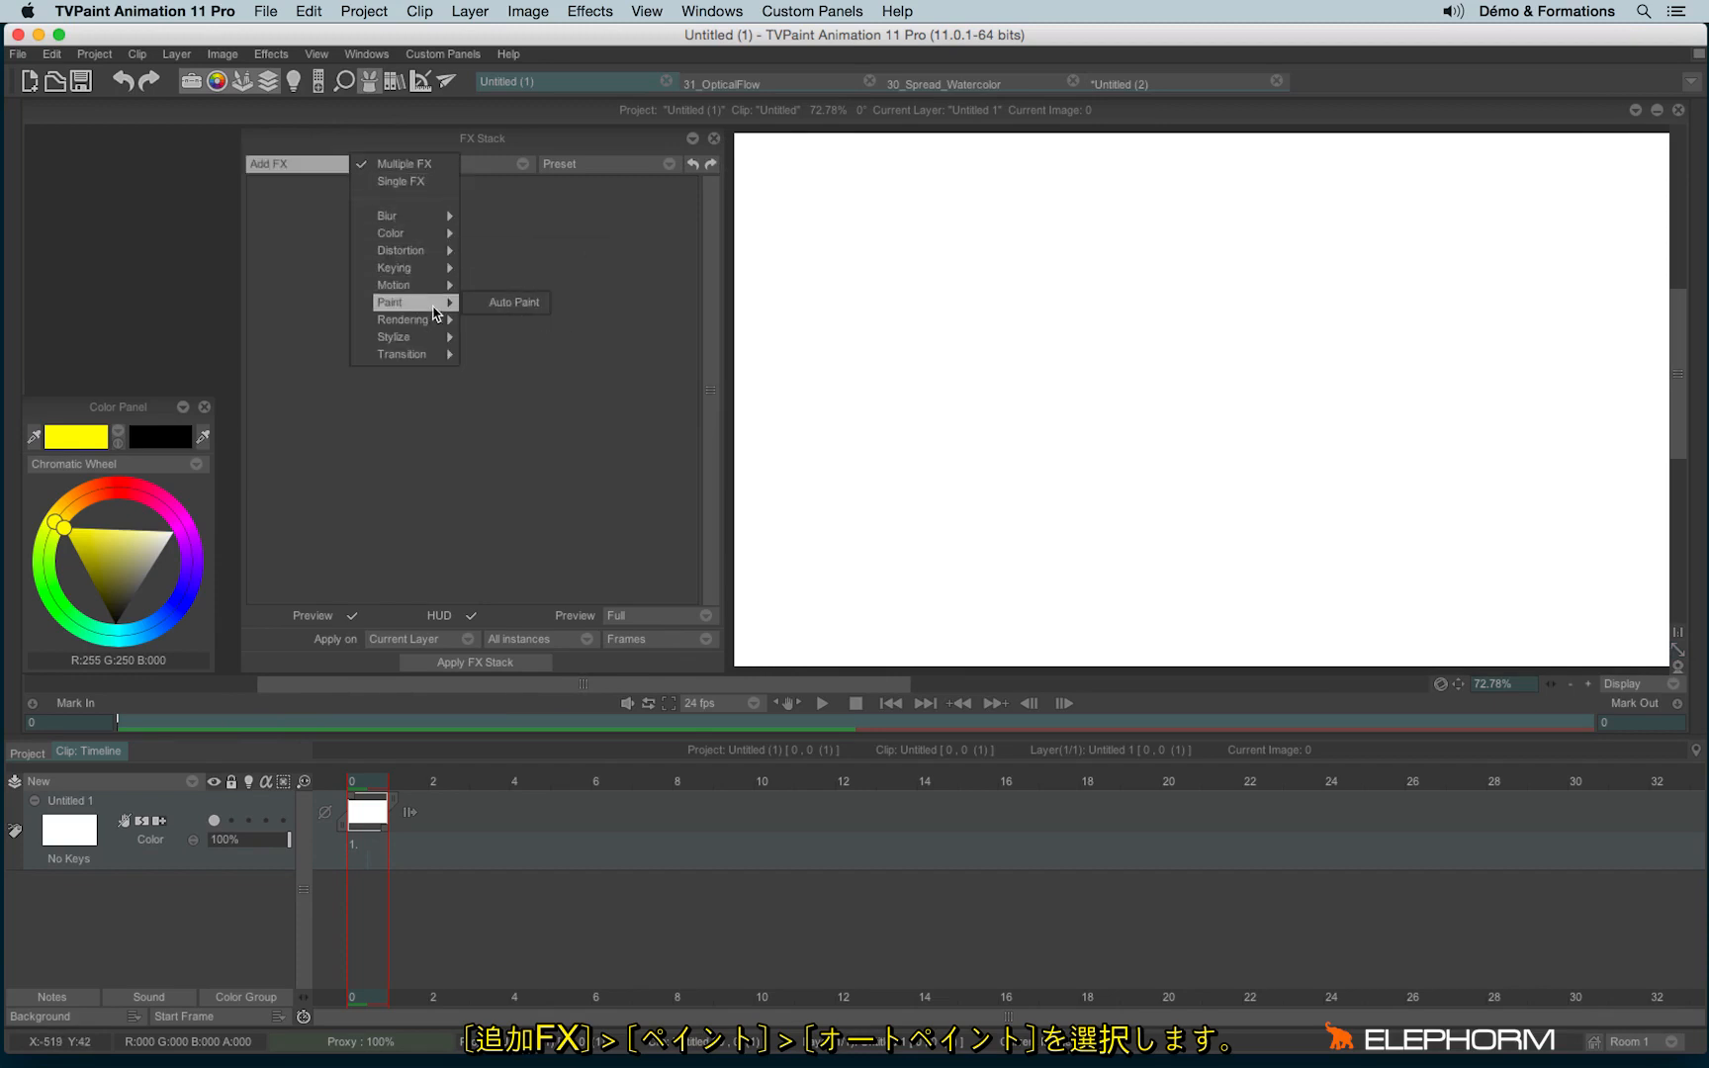
click(514, 303)
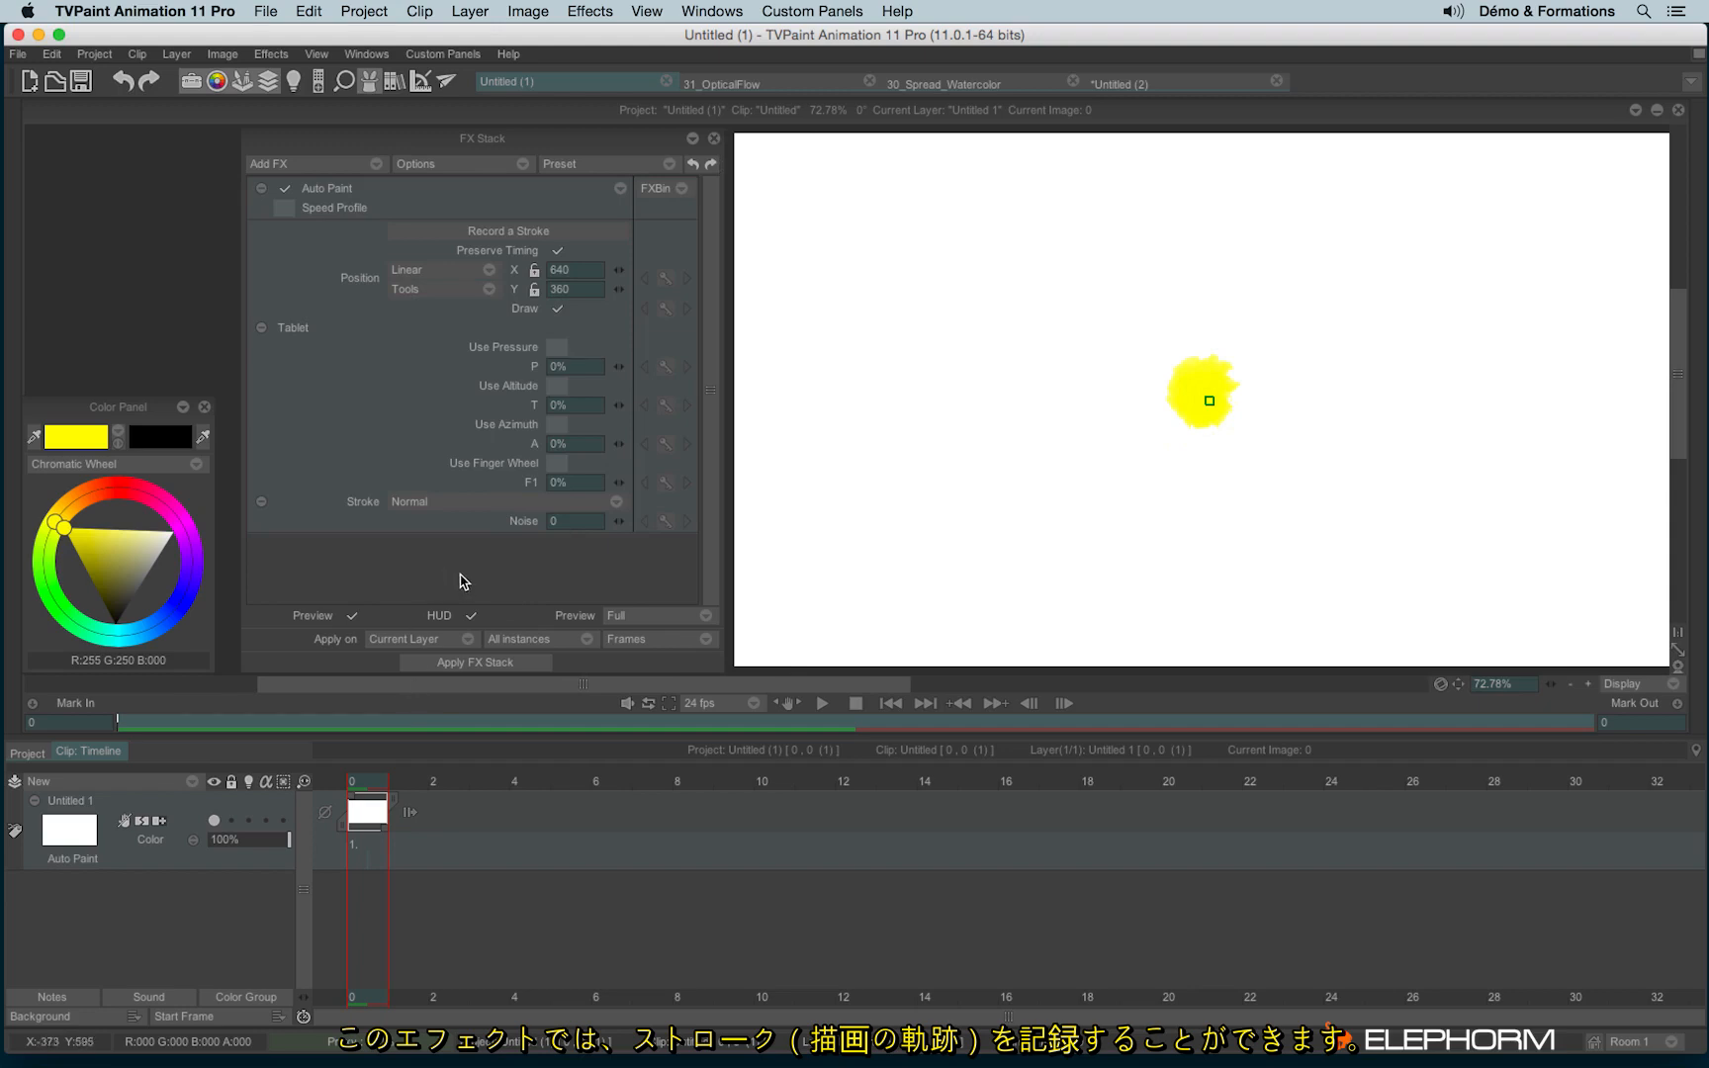
Step: Record a wavy red brush stroke across the canvas with Auto Paint, then stop recording
click(479, 232)
drag(116, 505, 133, 492)
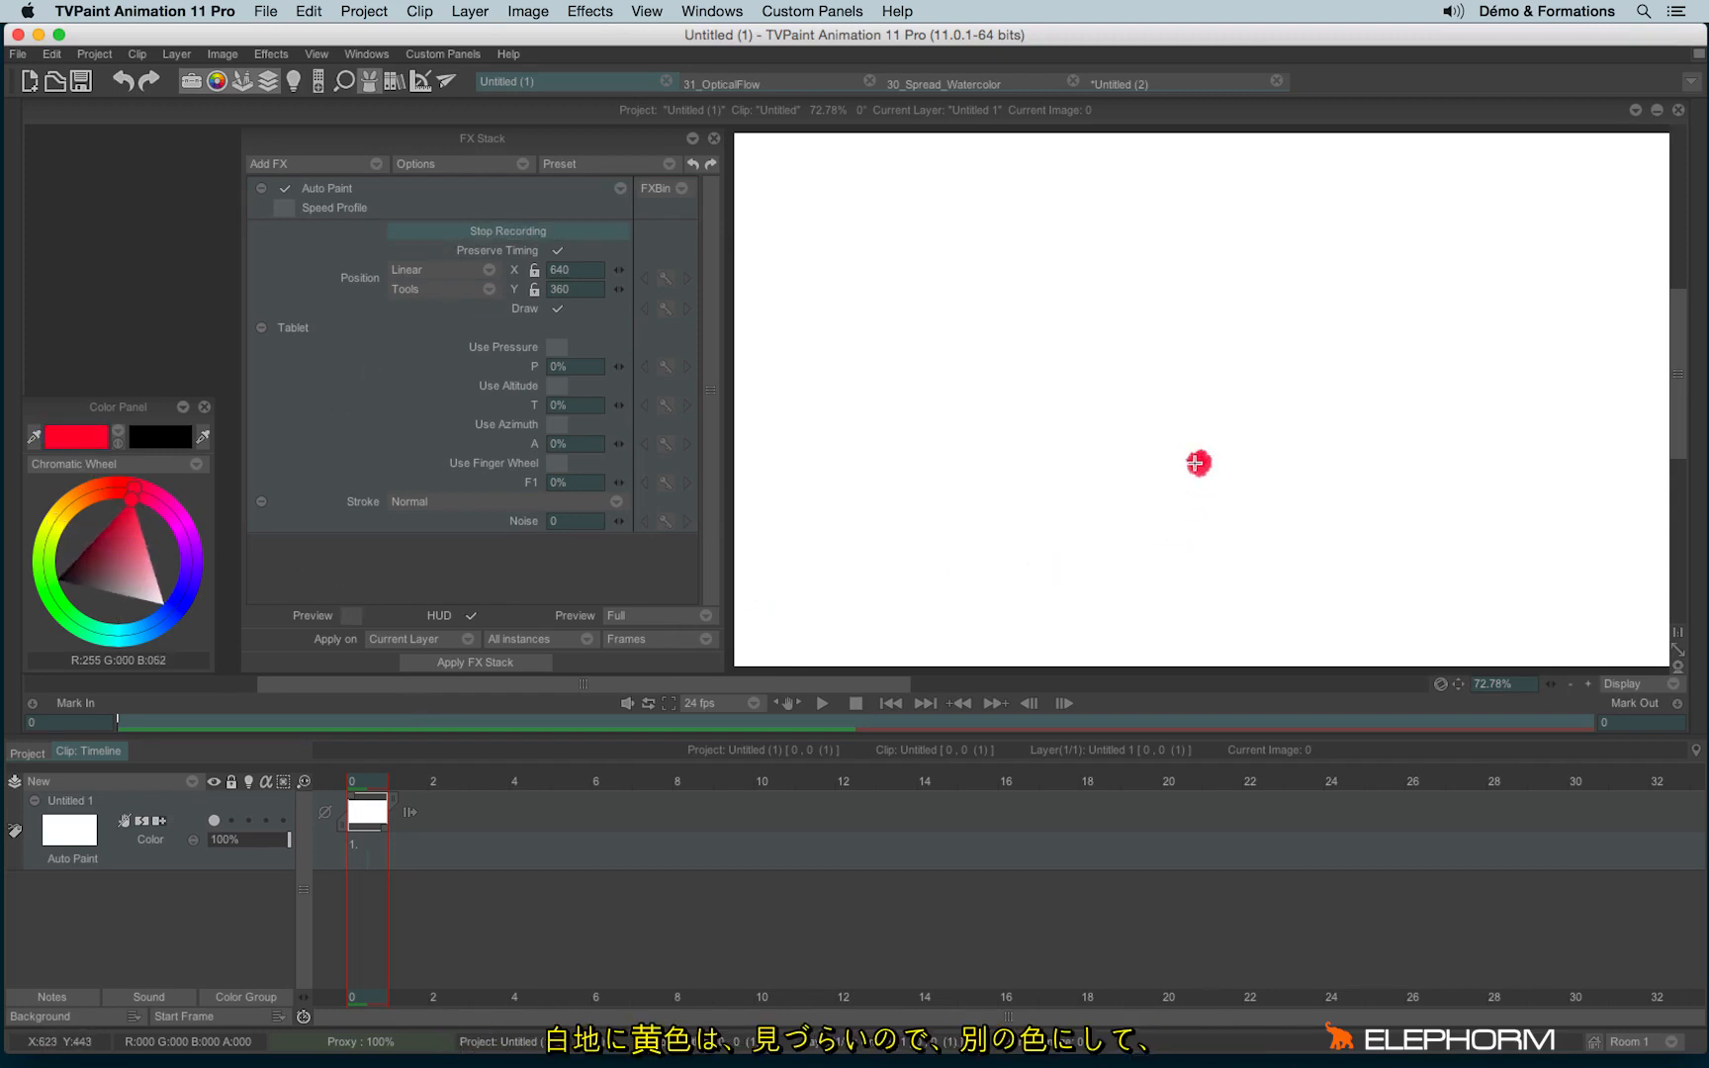
scroll(1148, 440, down, 2)
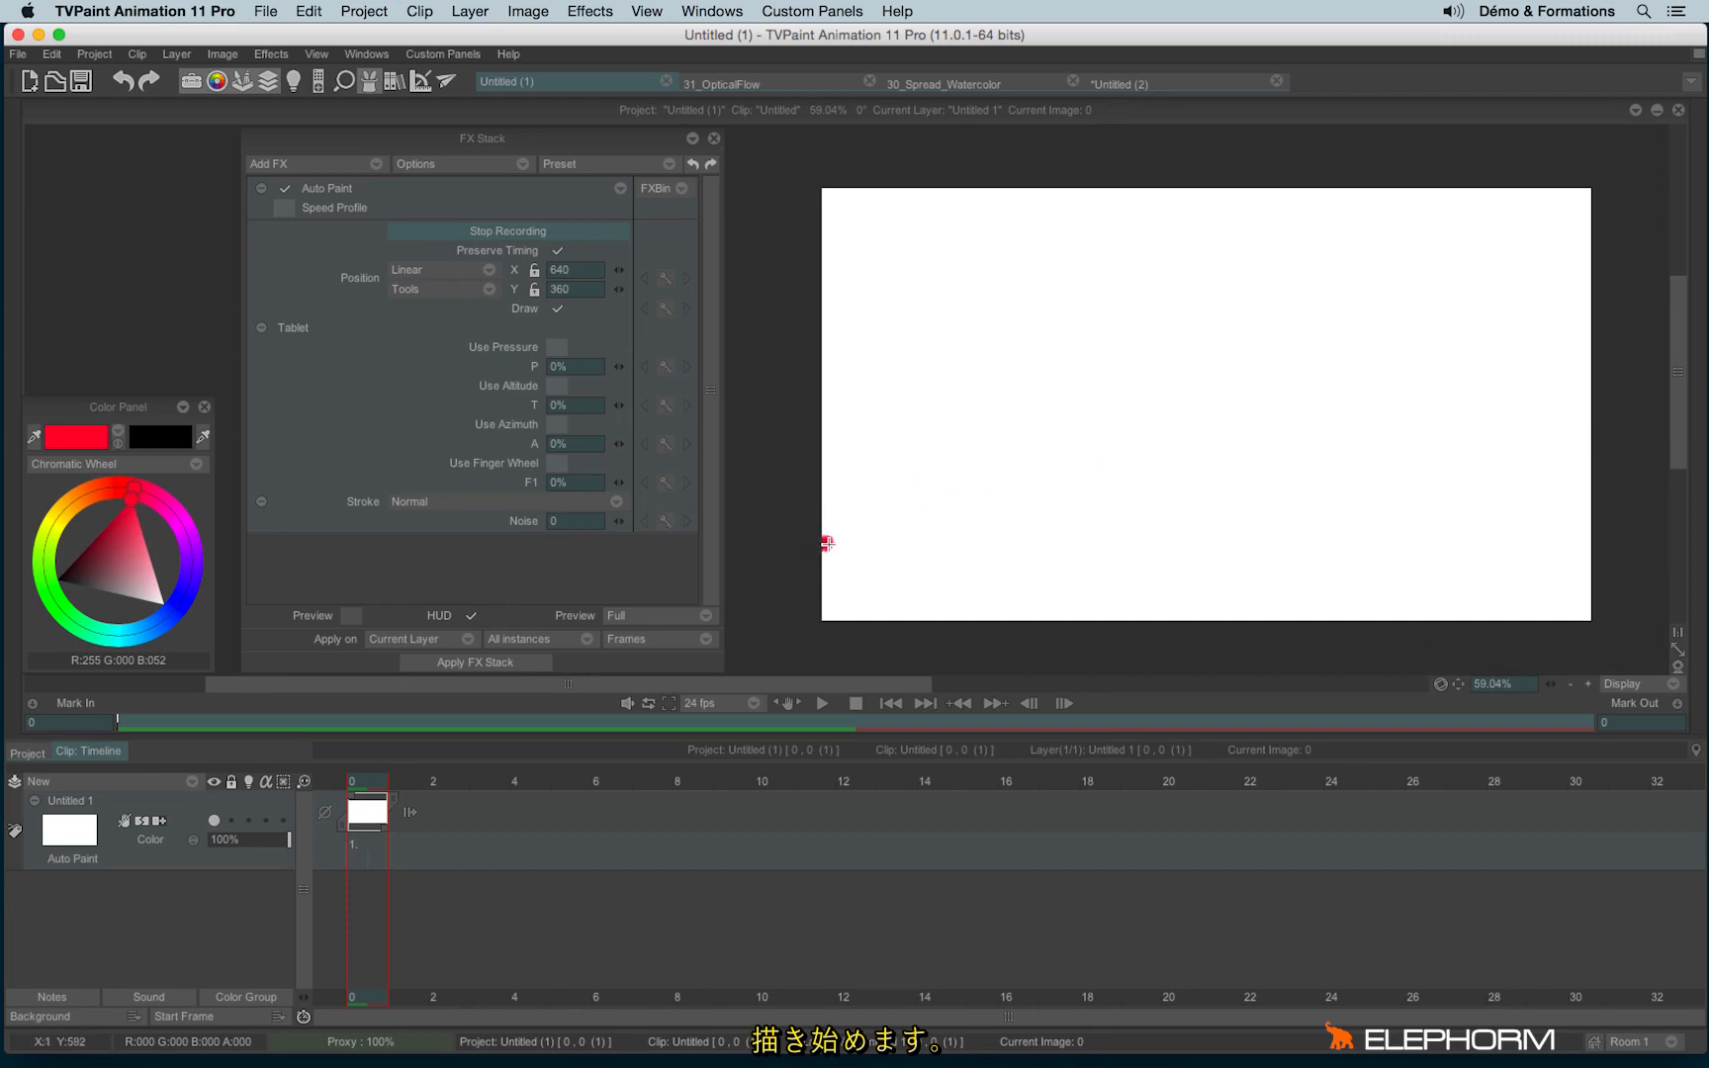
mouse_move(860, 566)
mouse_down()
mouse_move(946, 418)
mouse_move(1010, 353)
mouse_move(1048, 350)
mouse_move(1074, 383)
mouse_move(1063, 436)
mouse_move(1102, 501)
mouse_move(1194, 461)
mouse_move(1254, 377)
mouse_move(1301, 350)
mouse_move(1332, 365)
mouse_move(1334, 470)
mouse_move(1603, 465)
mouse_up()
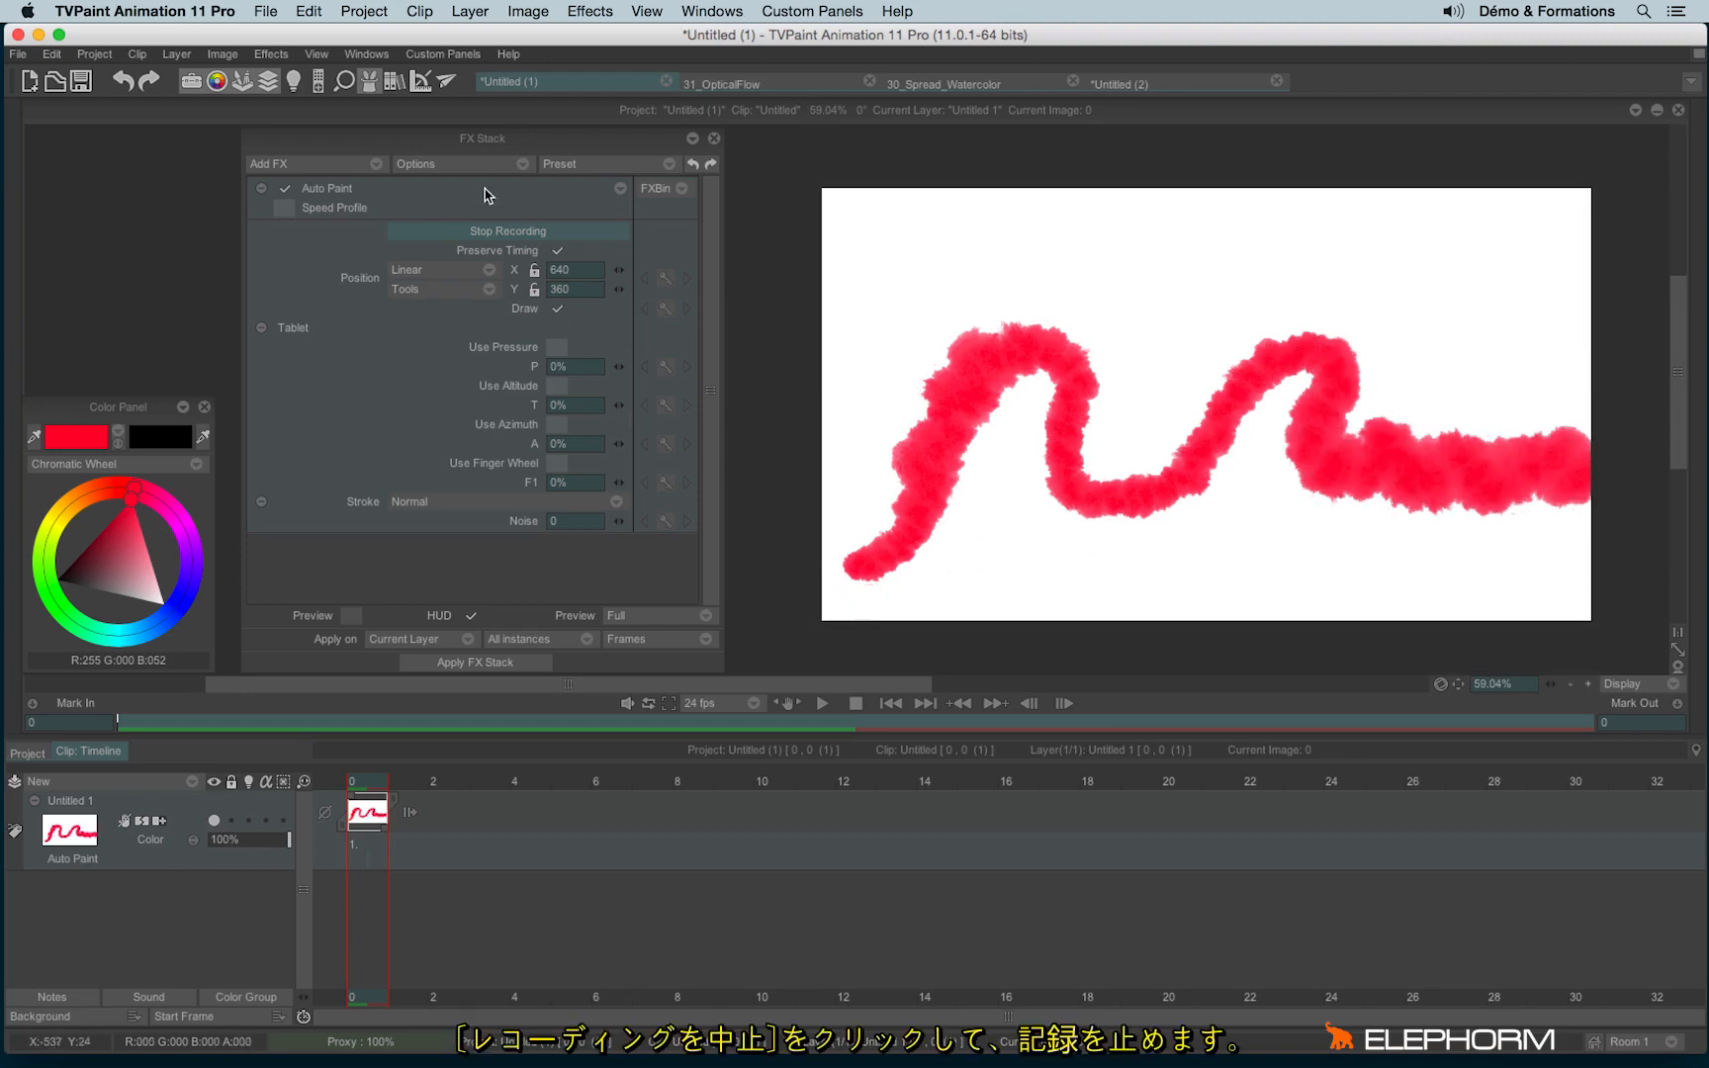
click(498, 230)
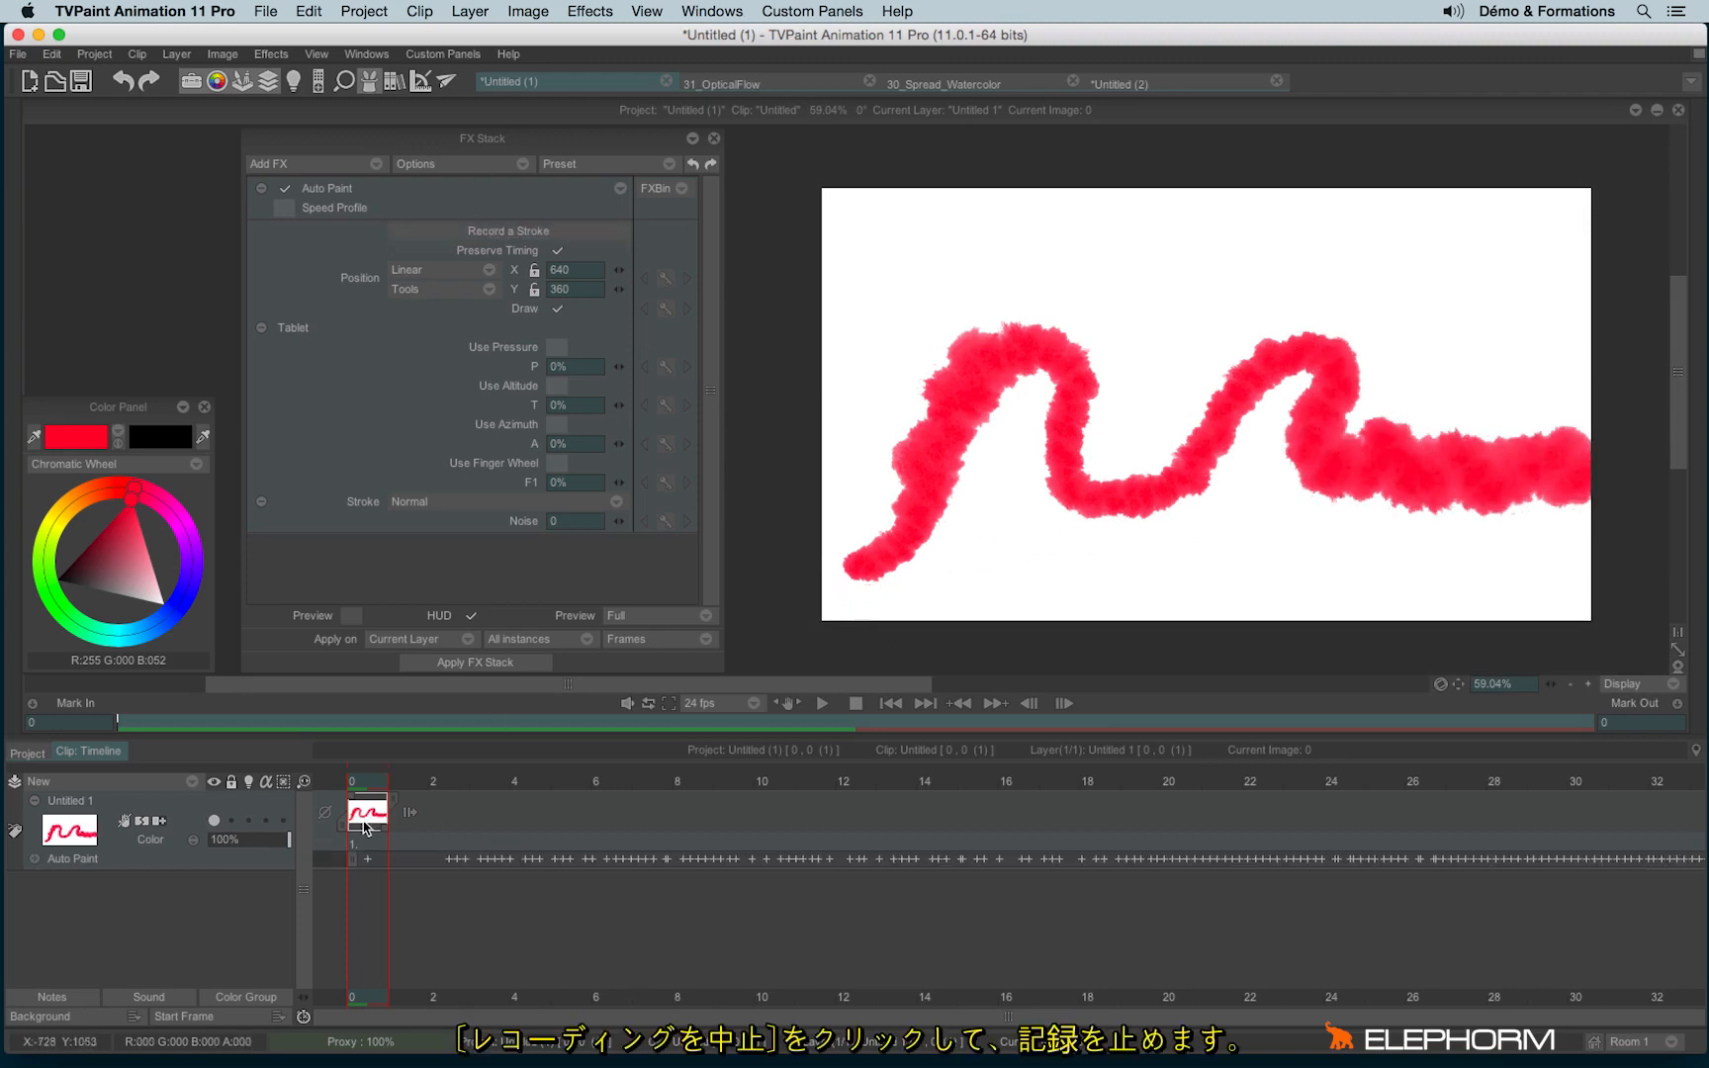
Step: Erase the drawn stroke from the canvas and extend the layer's instance to 127 frames
click(305, 782)
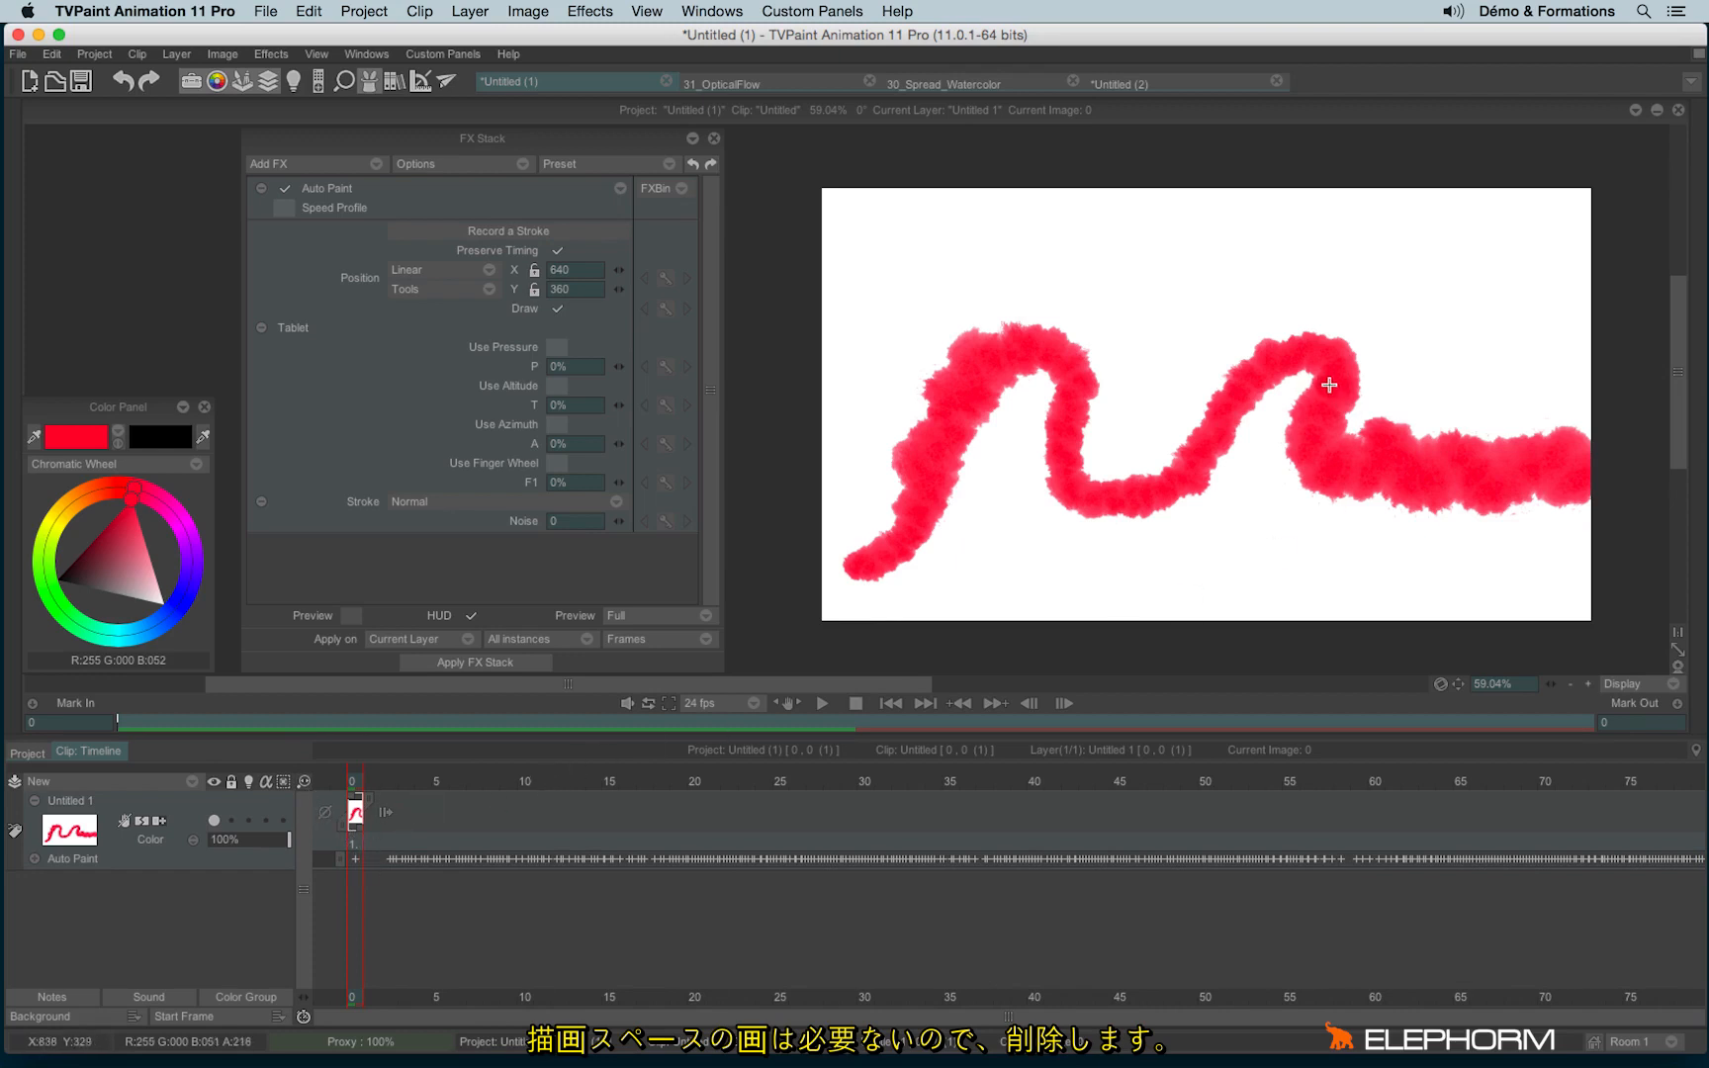
click(1167, 620)
key(BackSpace)
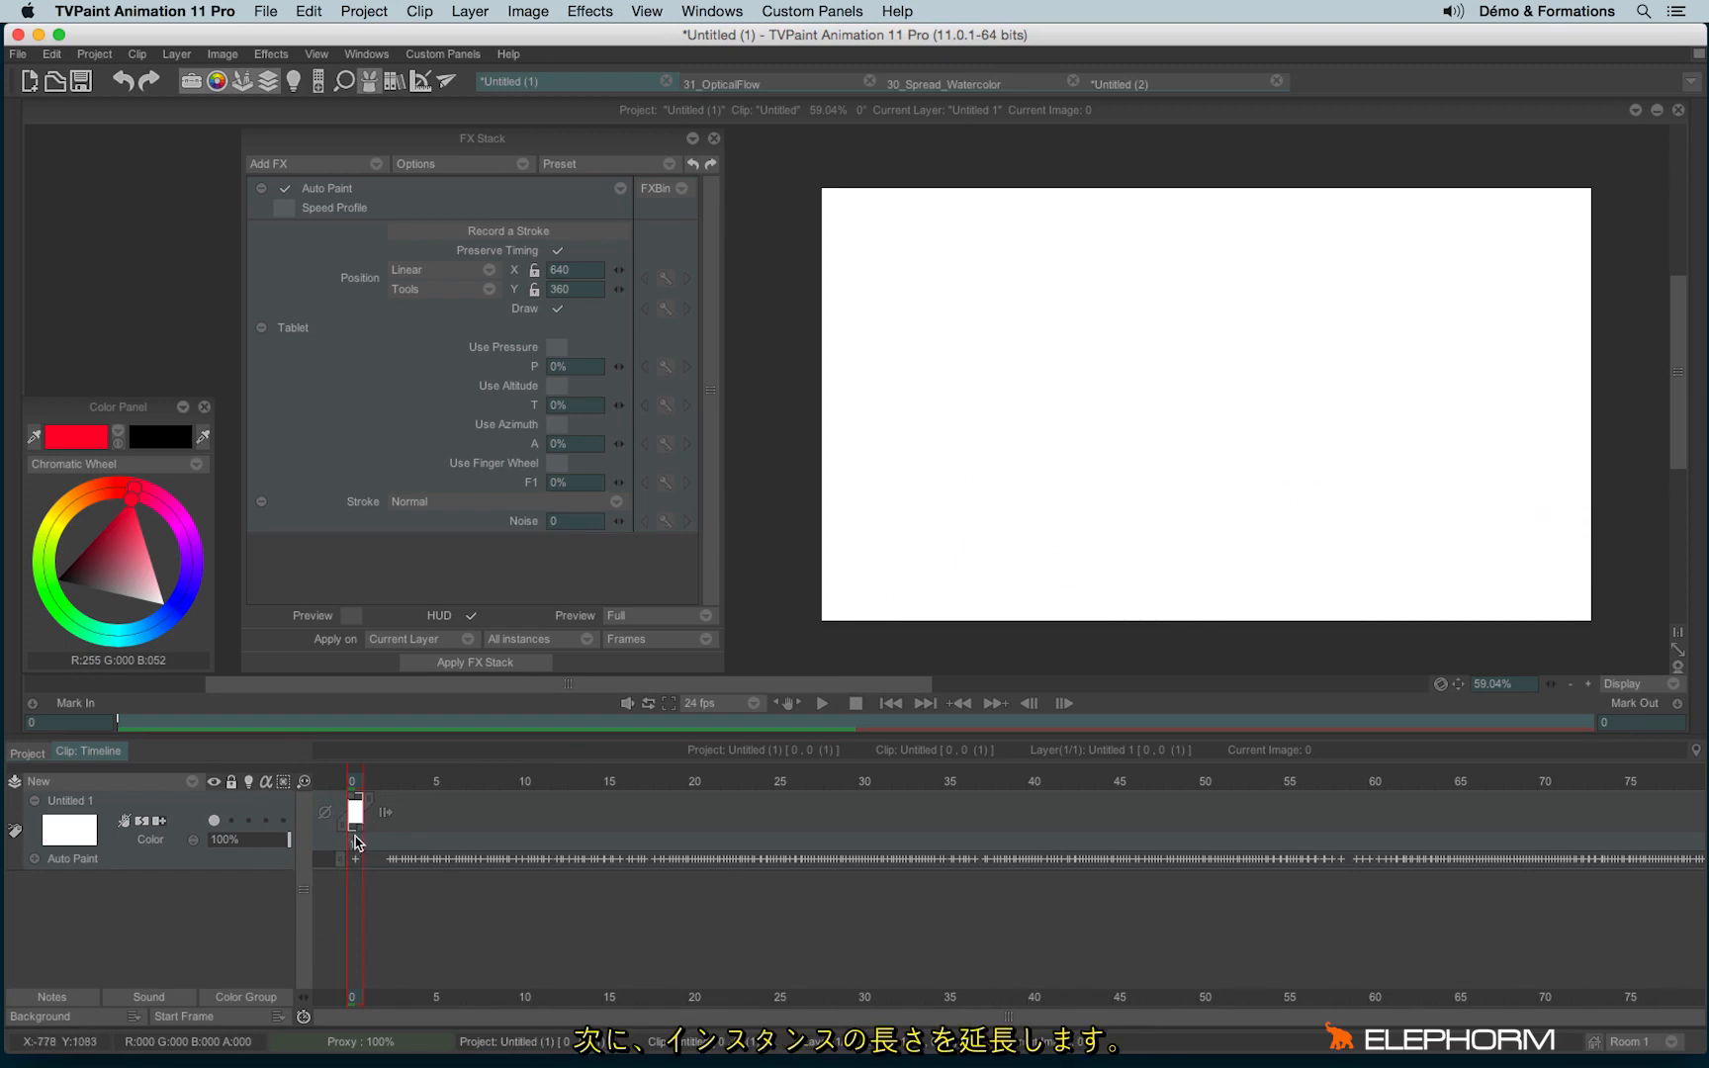
mouse_move(364, 833)
mouse_down()
mouse_move(1442, 944)
mouse_move(1674, 932)
mouse_move(1403, 873)
mouse_move(1133, 861)
mouse_up()
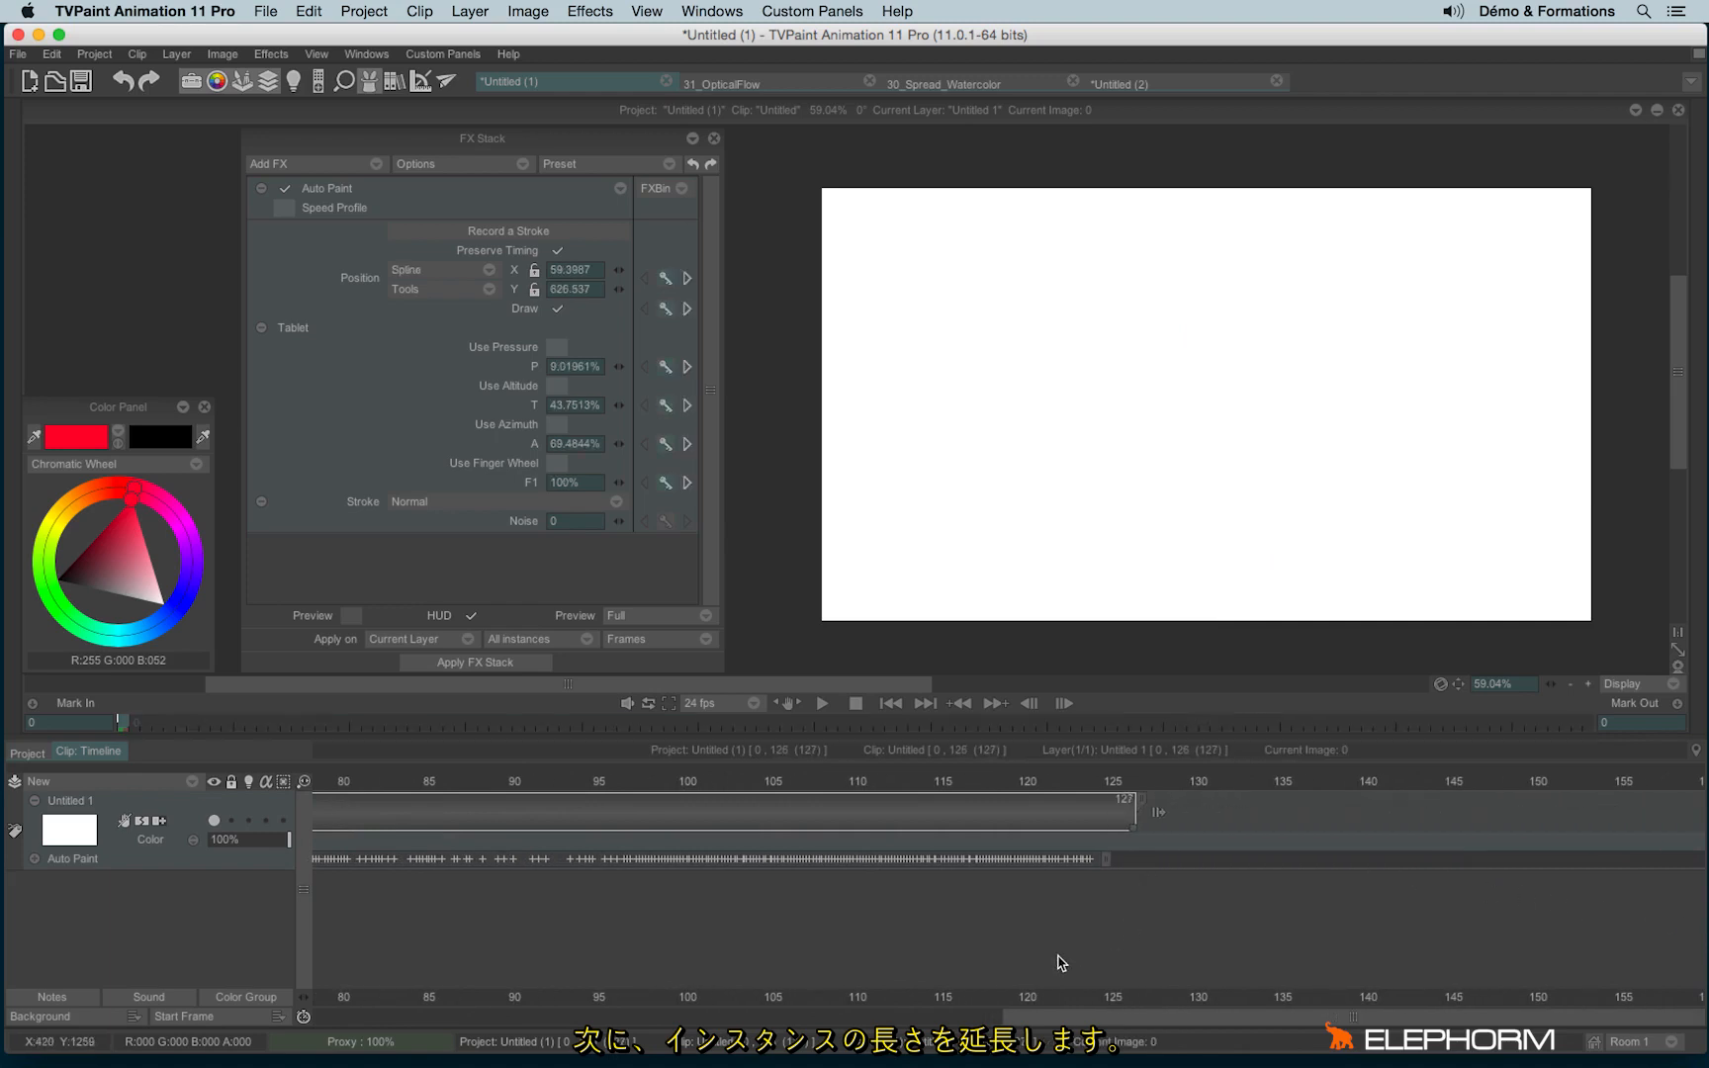
drag(1047, 1018, 213, 922)
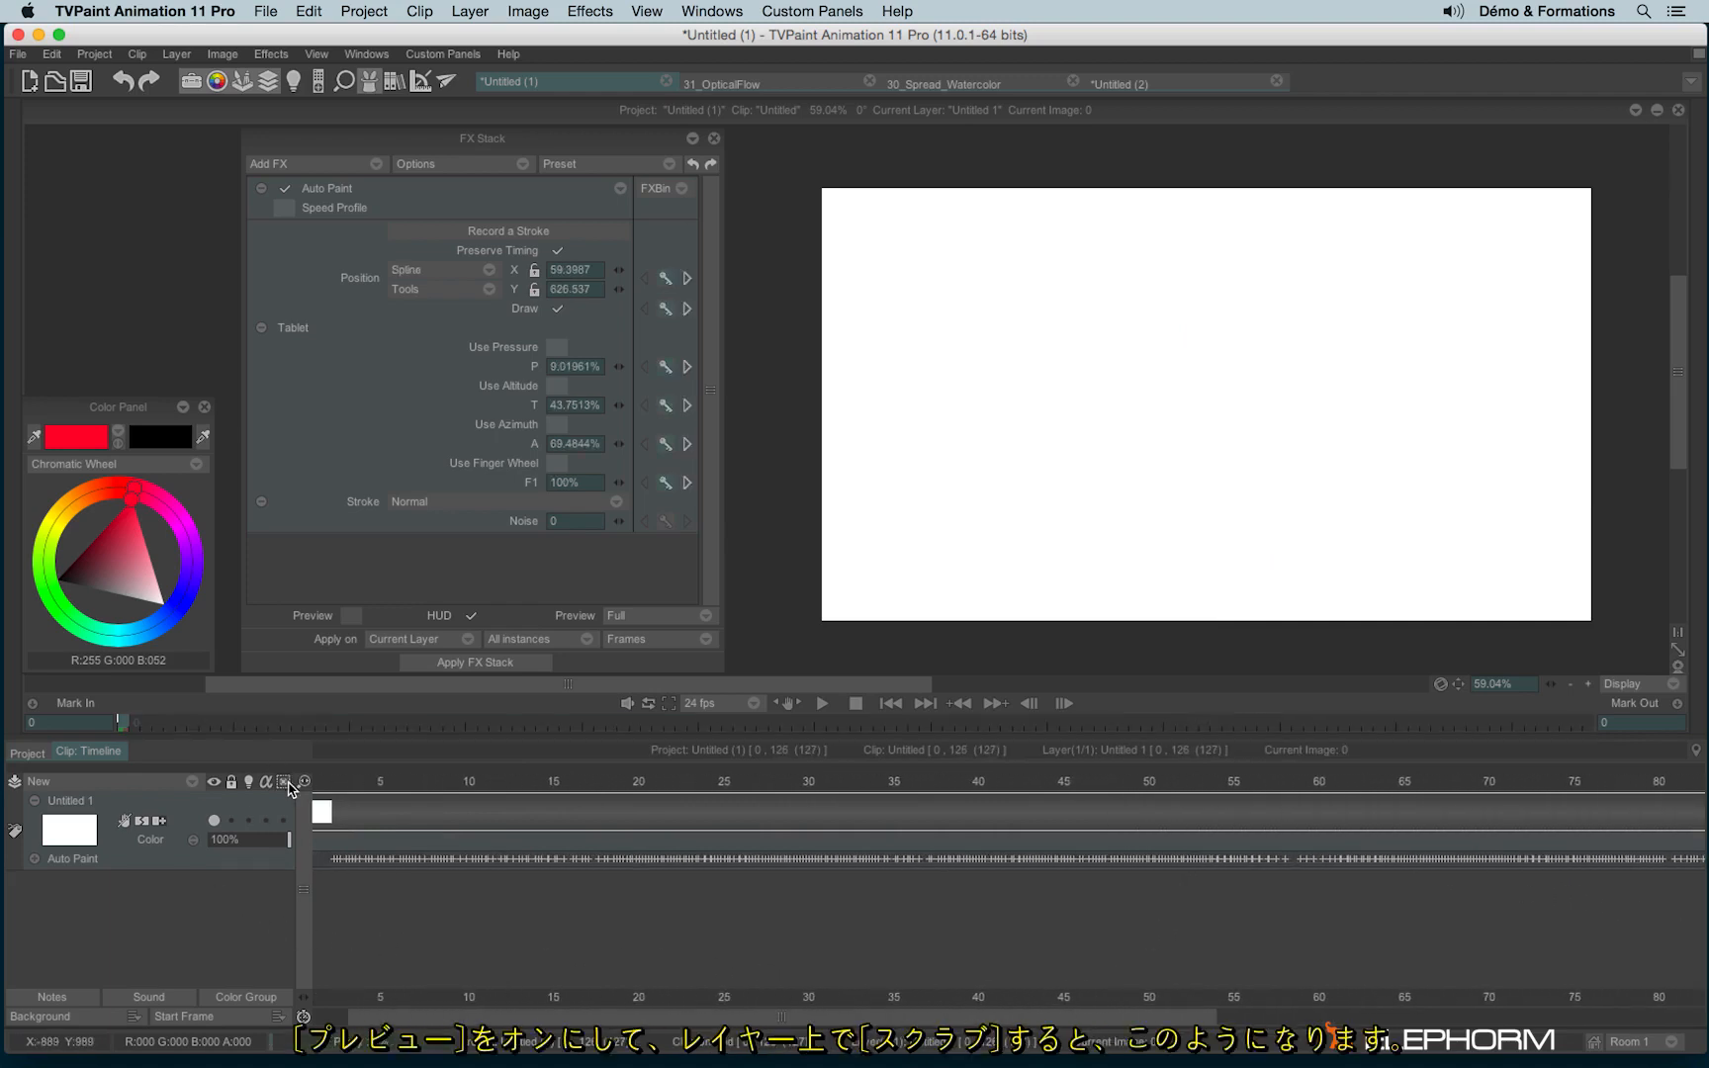
Step: Turn on the effect preview, enable Use Pressure and Use Altitude, and scrub through the recorded stroke
mouse_move(301, 781)
mouse_down()
mouse_move(278, 783)
mouse_move(381, 792)
mouse_move(351, 783)
mouse_move(396, 809)
mouse_move(910, 844)
mouse_move(1553, 836)
mouse_move(704, 824)
mouse_up()
click(349, 615)
click(558, 348)
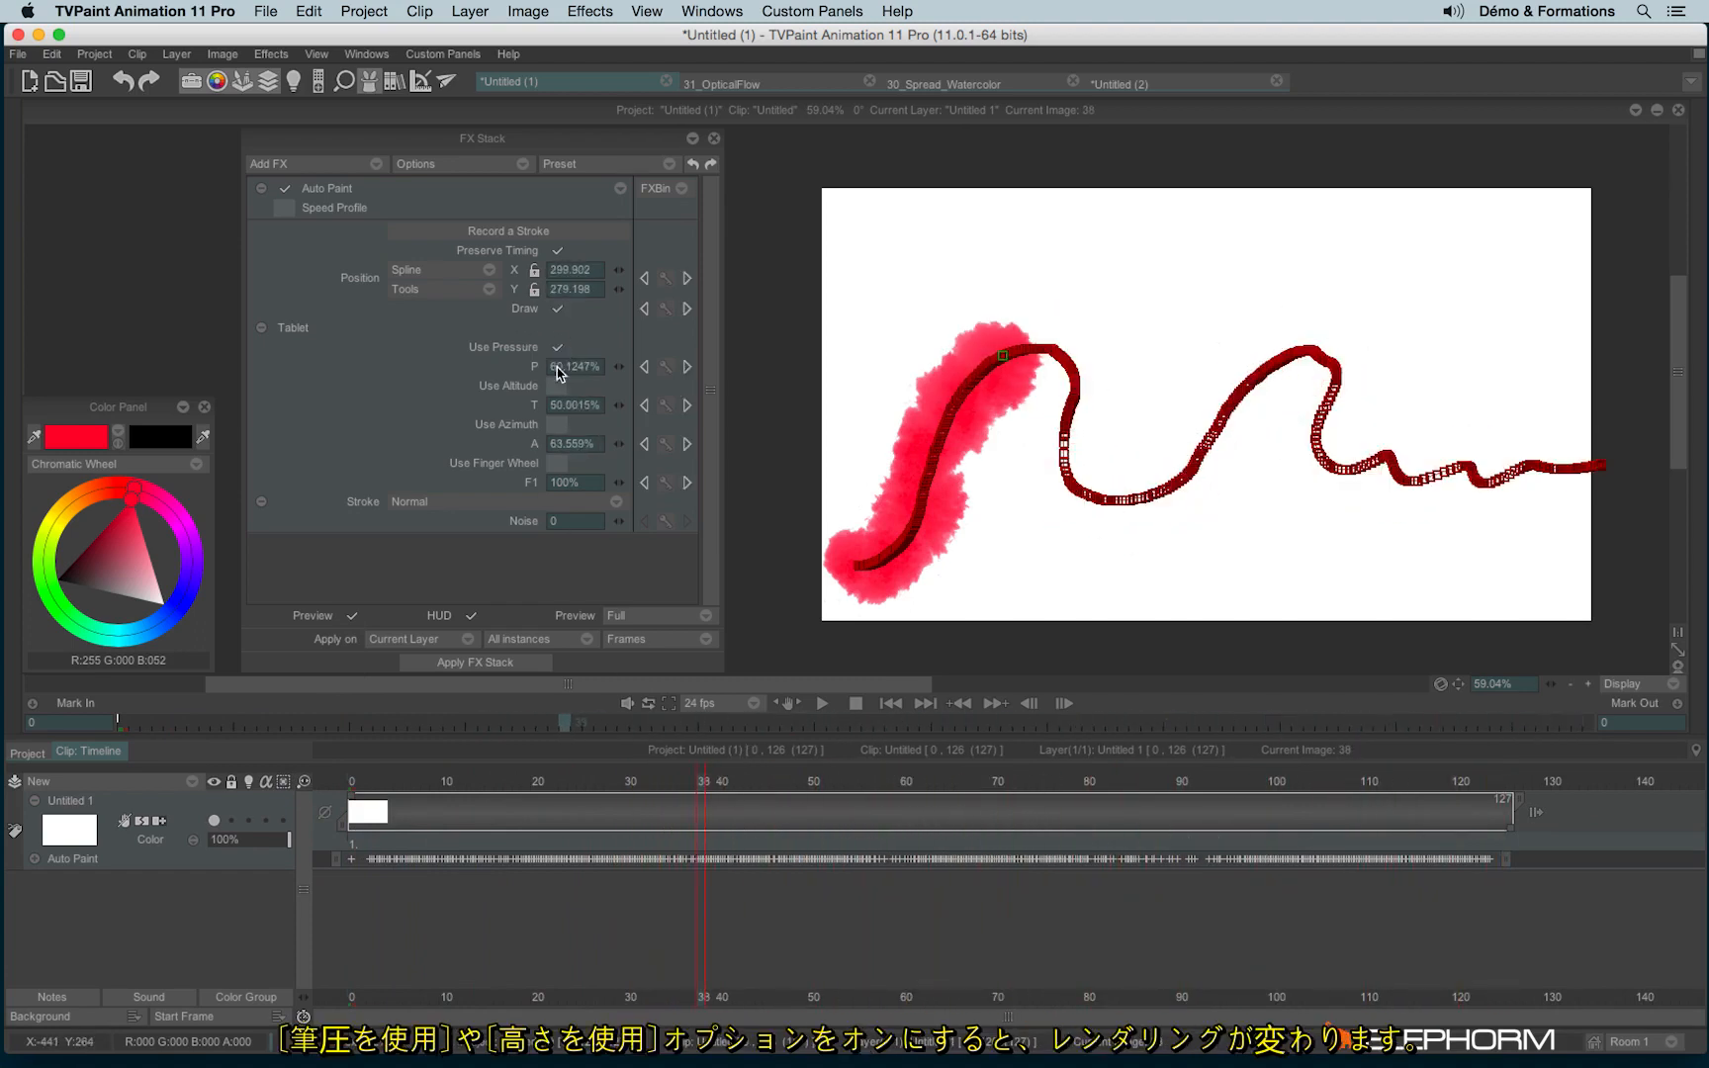
click(558, 386)
mouse_move(377, 786)
mouse_down()
mouse_move(1434, 803)
mouse_move(980, 760)
mouse_move(628, 761)
mouse_move(593, 791)
mouse_move(752, 852)
mouse_up()
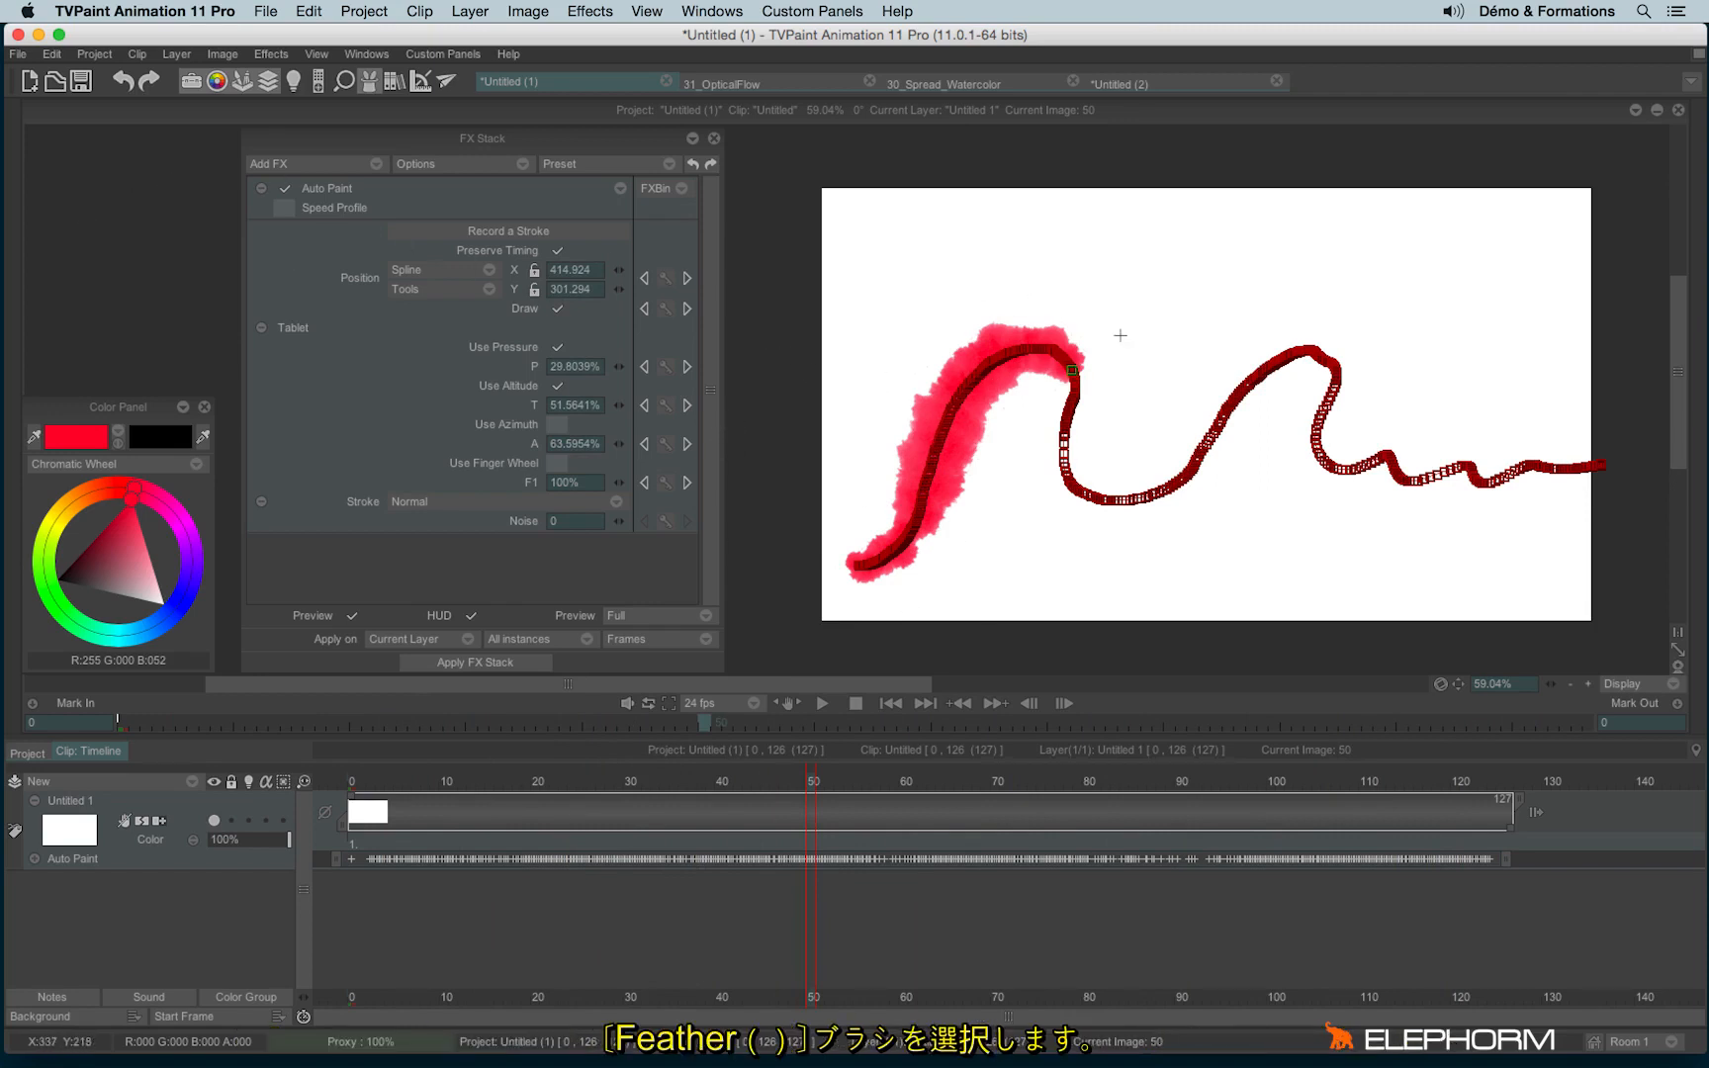
Step: Choose the Feather brush preset from the pencils and pens group and turn the Auto Paint preview back on
mouse_move(1701, 219)
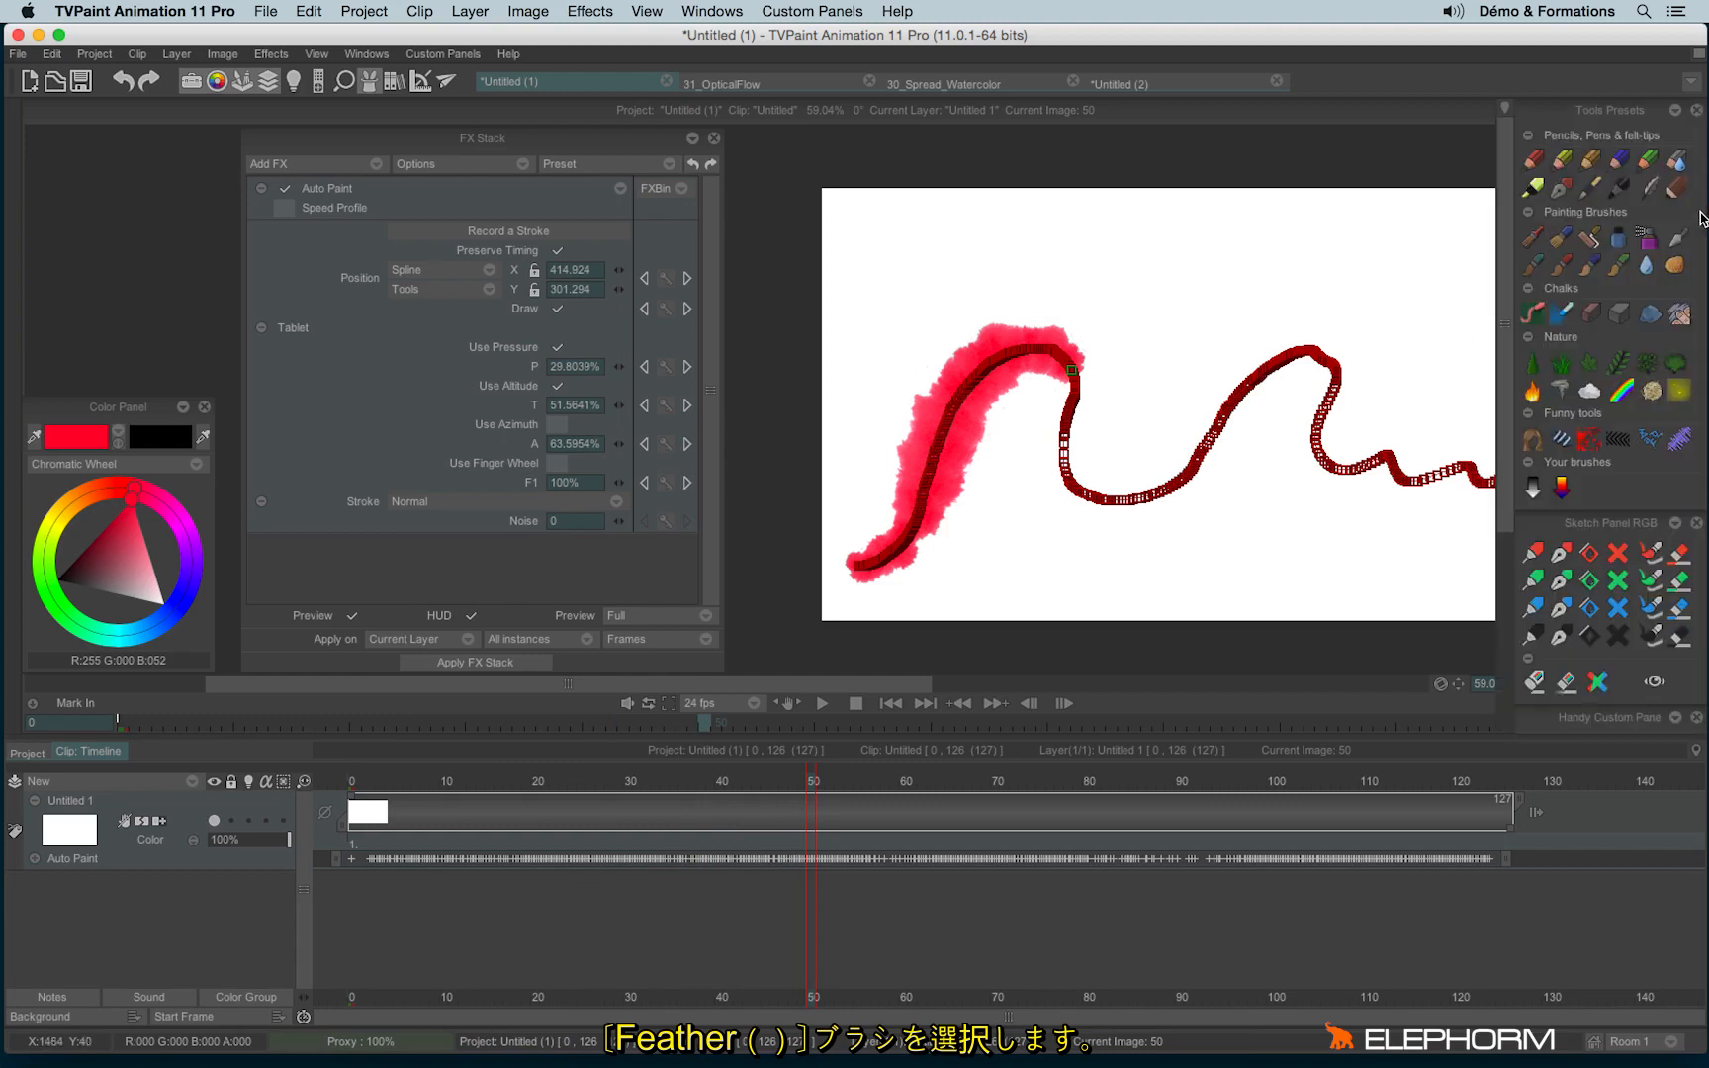
click(1649, 189)
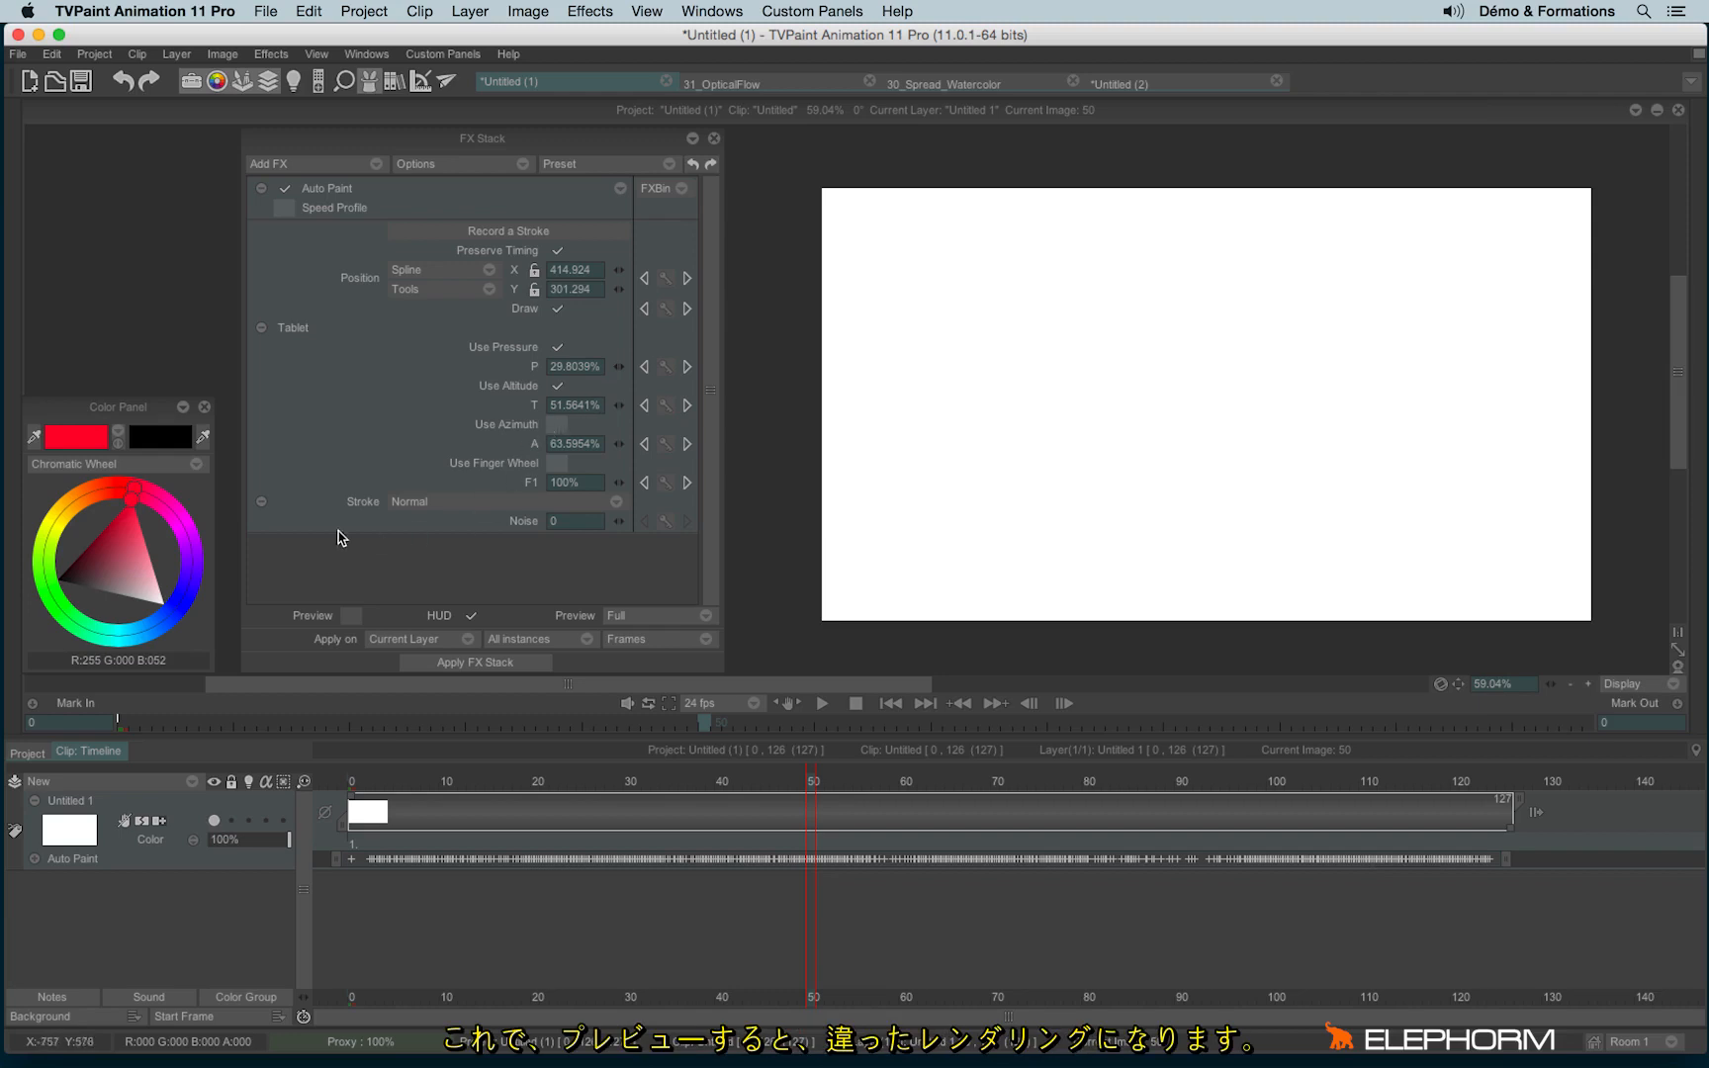
click(351, 616)
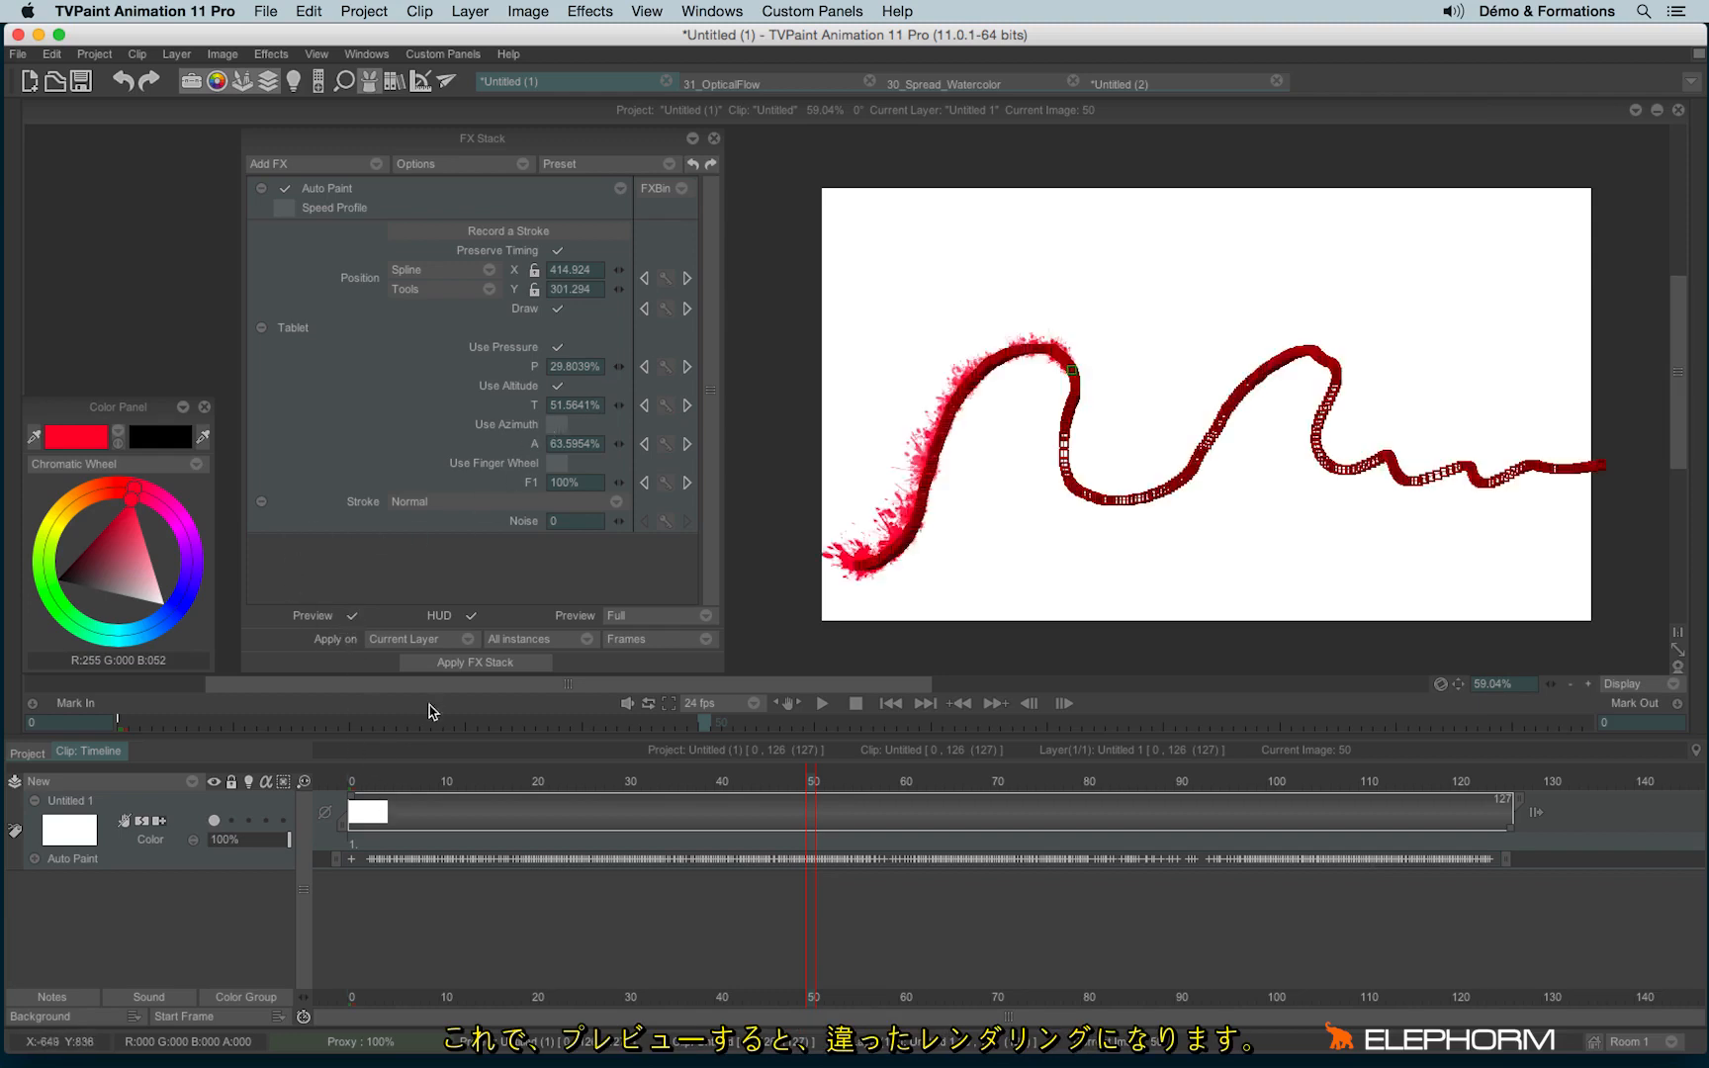
Step: Scrub through the stroke's new rendering and turn off the HUD path overlay, returning to frame 0
mouse_move(362, 782)
mouse_down()
mouse_move(799, 778)
mouse_move(1541, 869)
mouse_move(841, 771)
mouse_move(787, 701)
mouse_up()
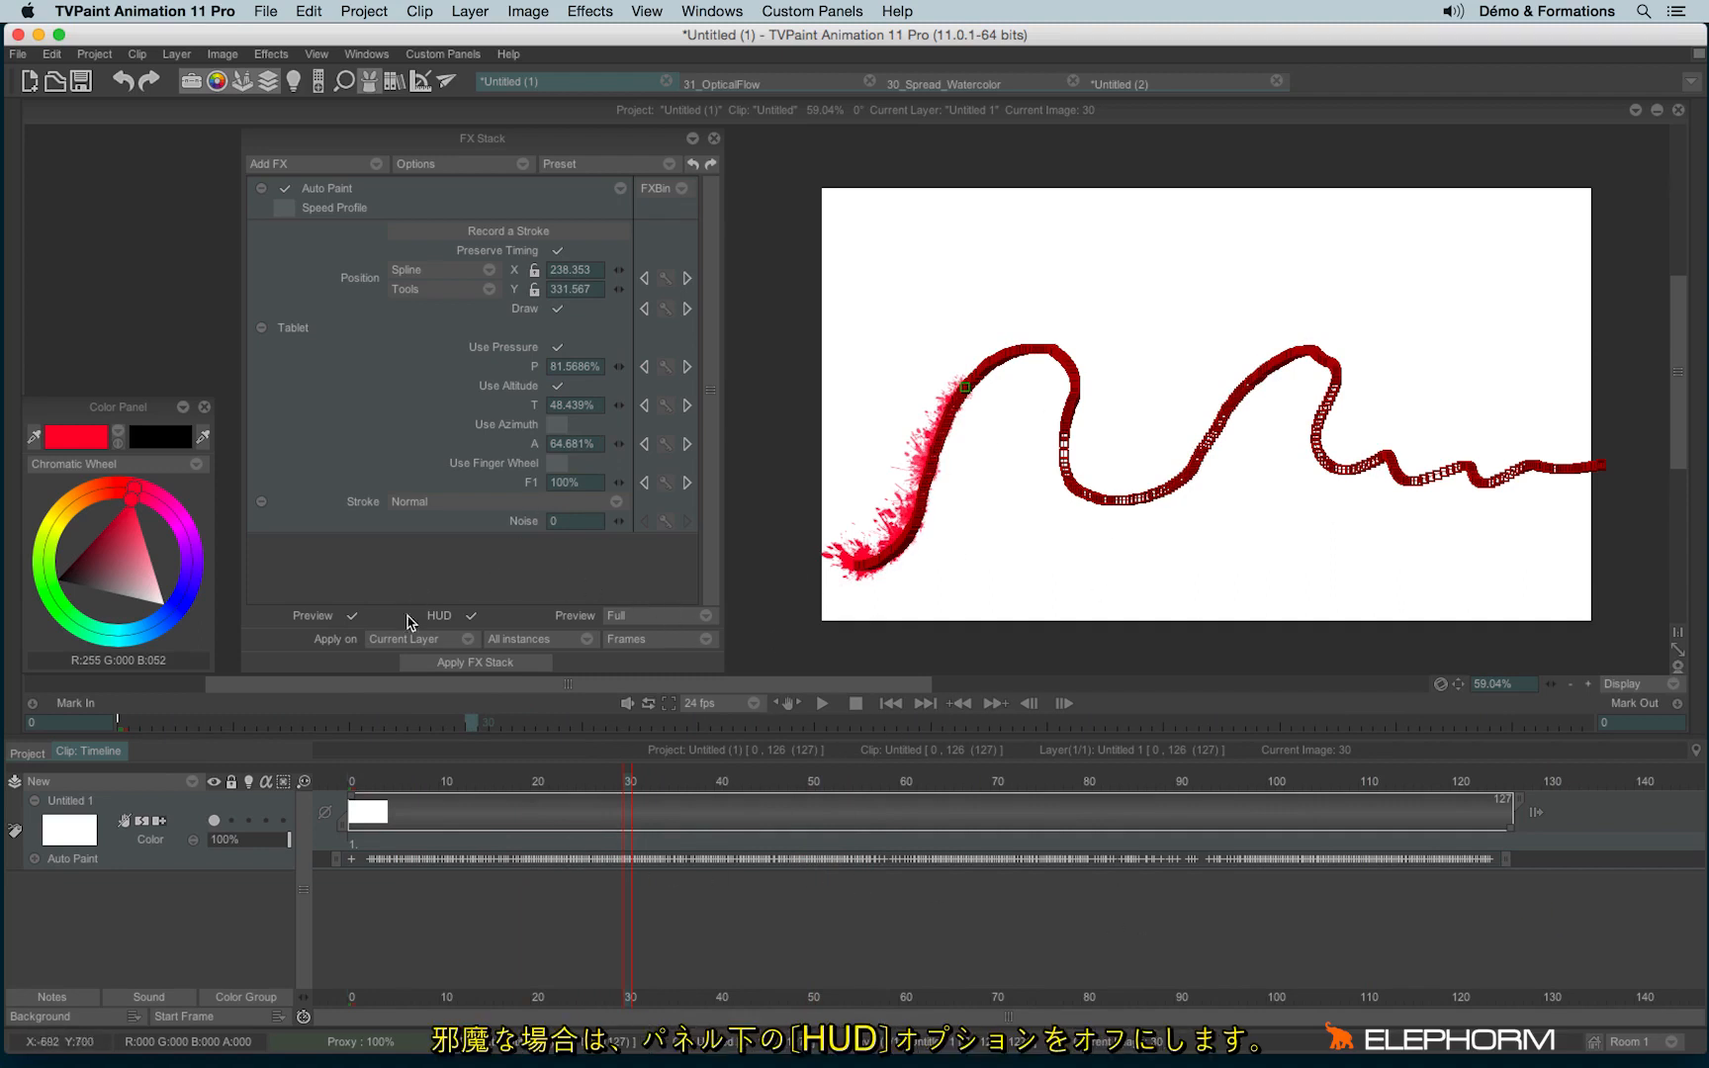
click(472, 616)
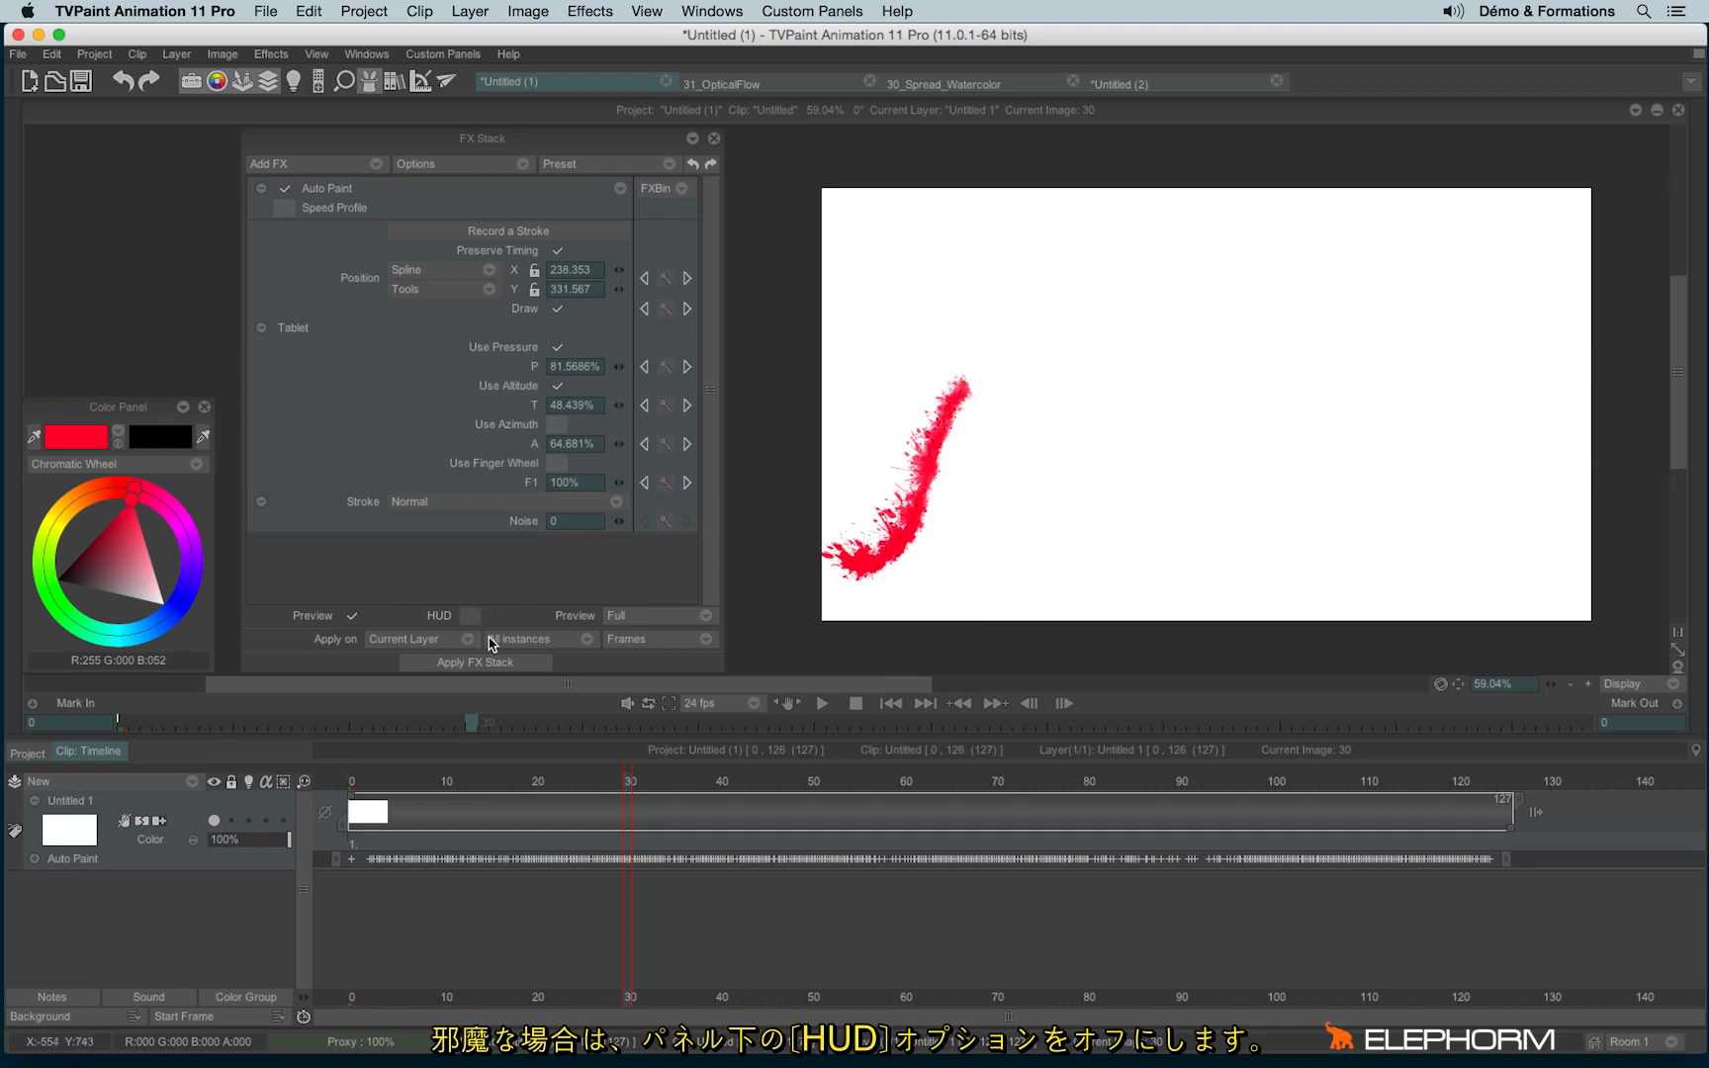
mouse_move(633, 784)
mouse_down()
mouse_move(1485, 822)
mouse_move(652, 791)
mouse_move(485, 819)
mouse_move(351, 784)
mouse_up()
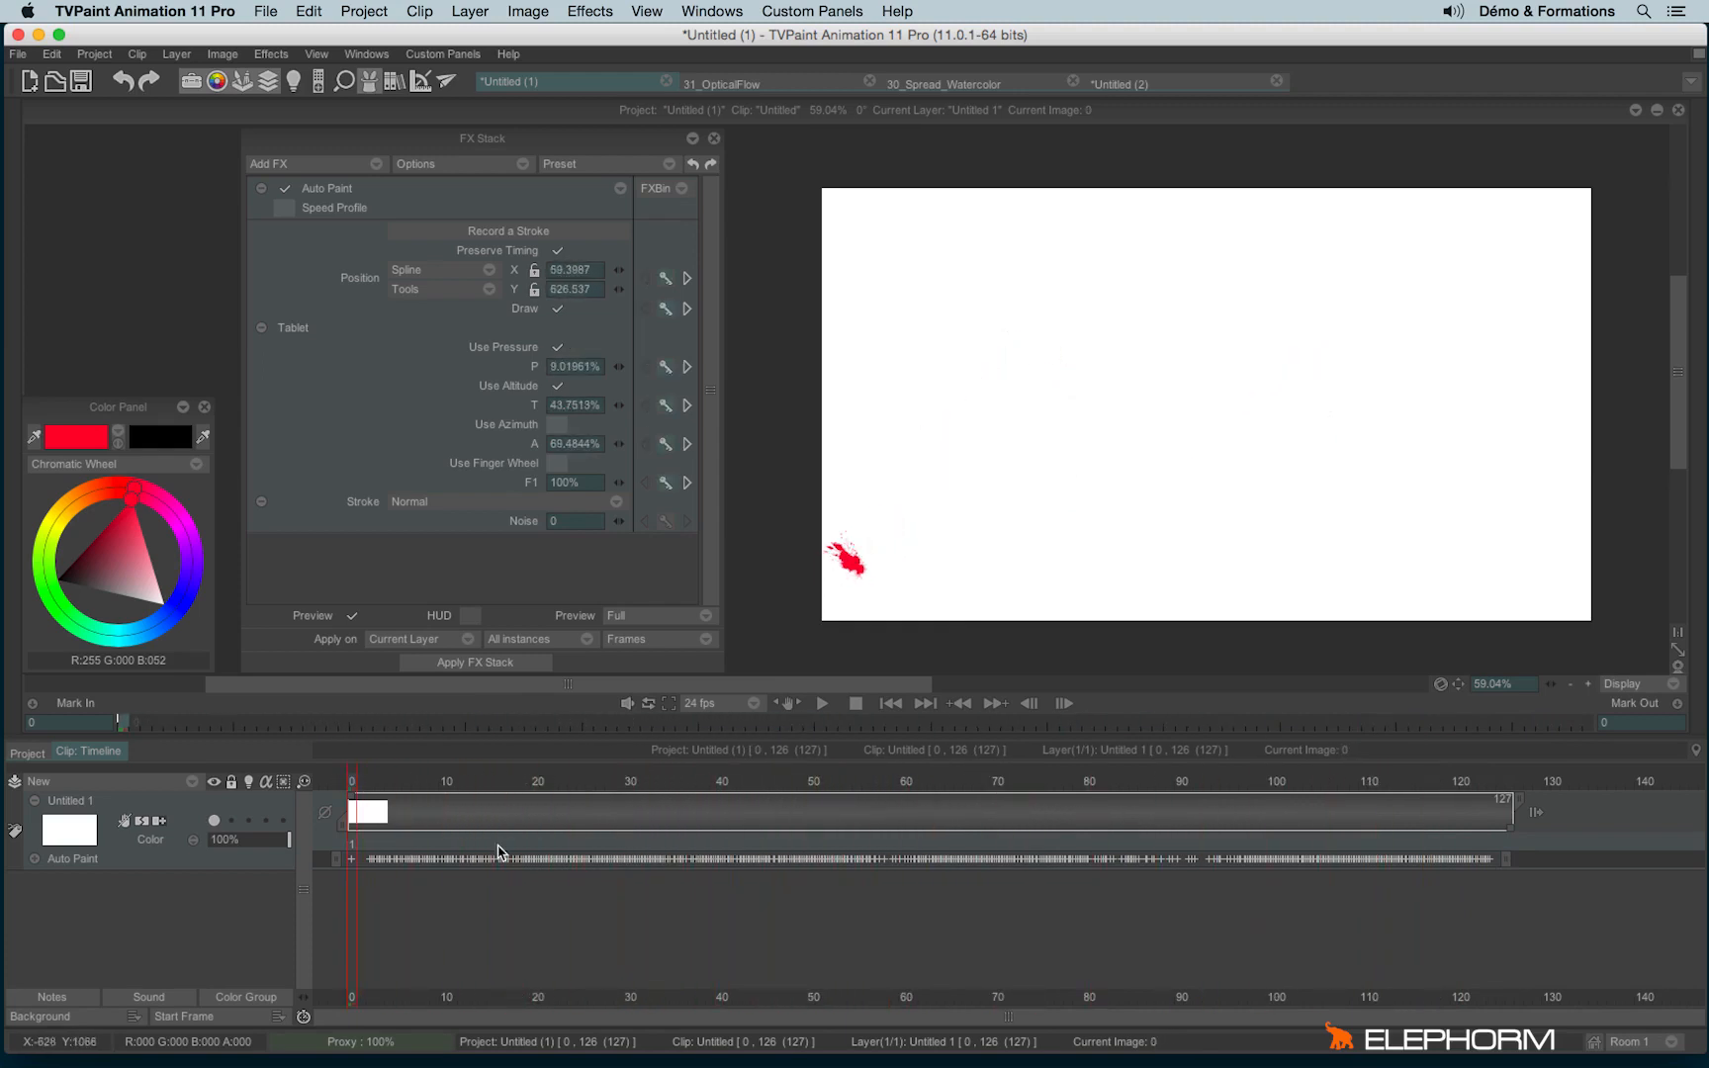
Step: Switch to the 31_OpticalFlow project and bring the whole water bucket drawing into view
click(744, 85)
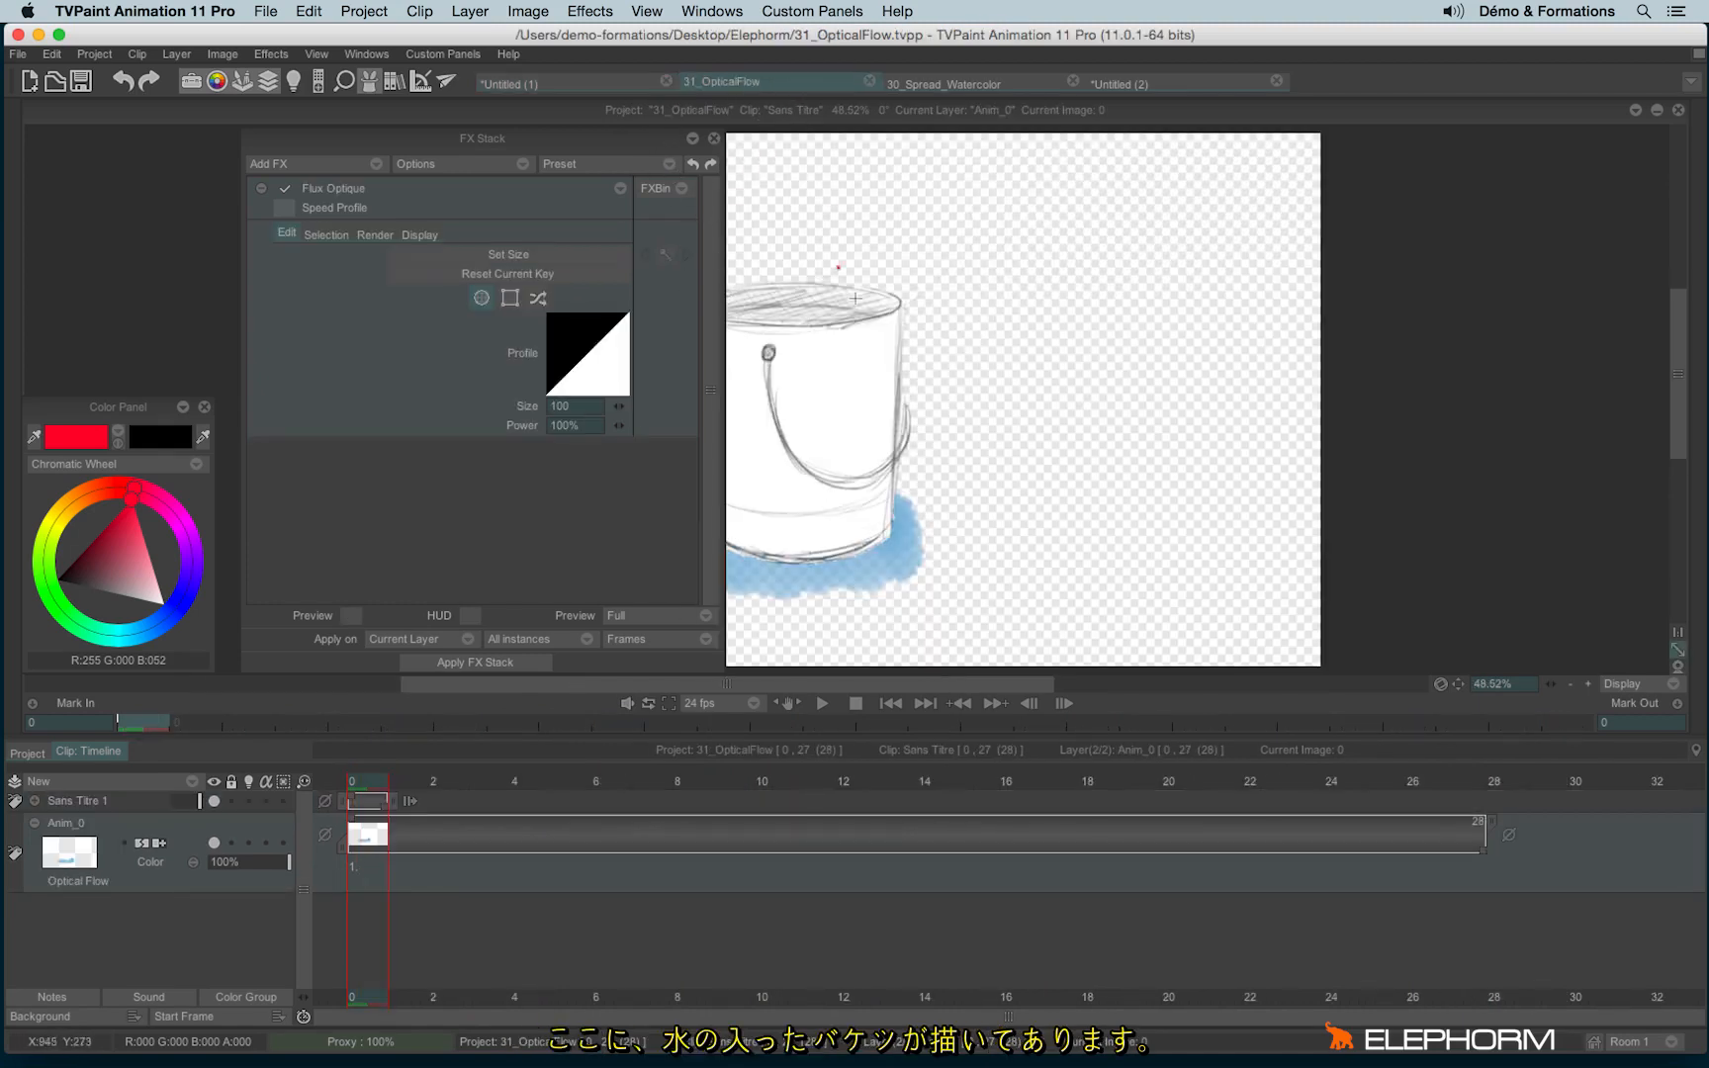
mouse_move(885, 392)
mouse_down()
mouse_move(1137, 421)
mouse_move(1156, 368)
mouse_up()
scroll(1135, 417, down, 3)
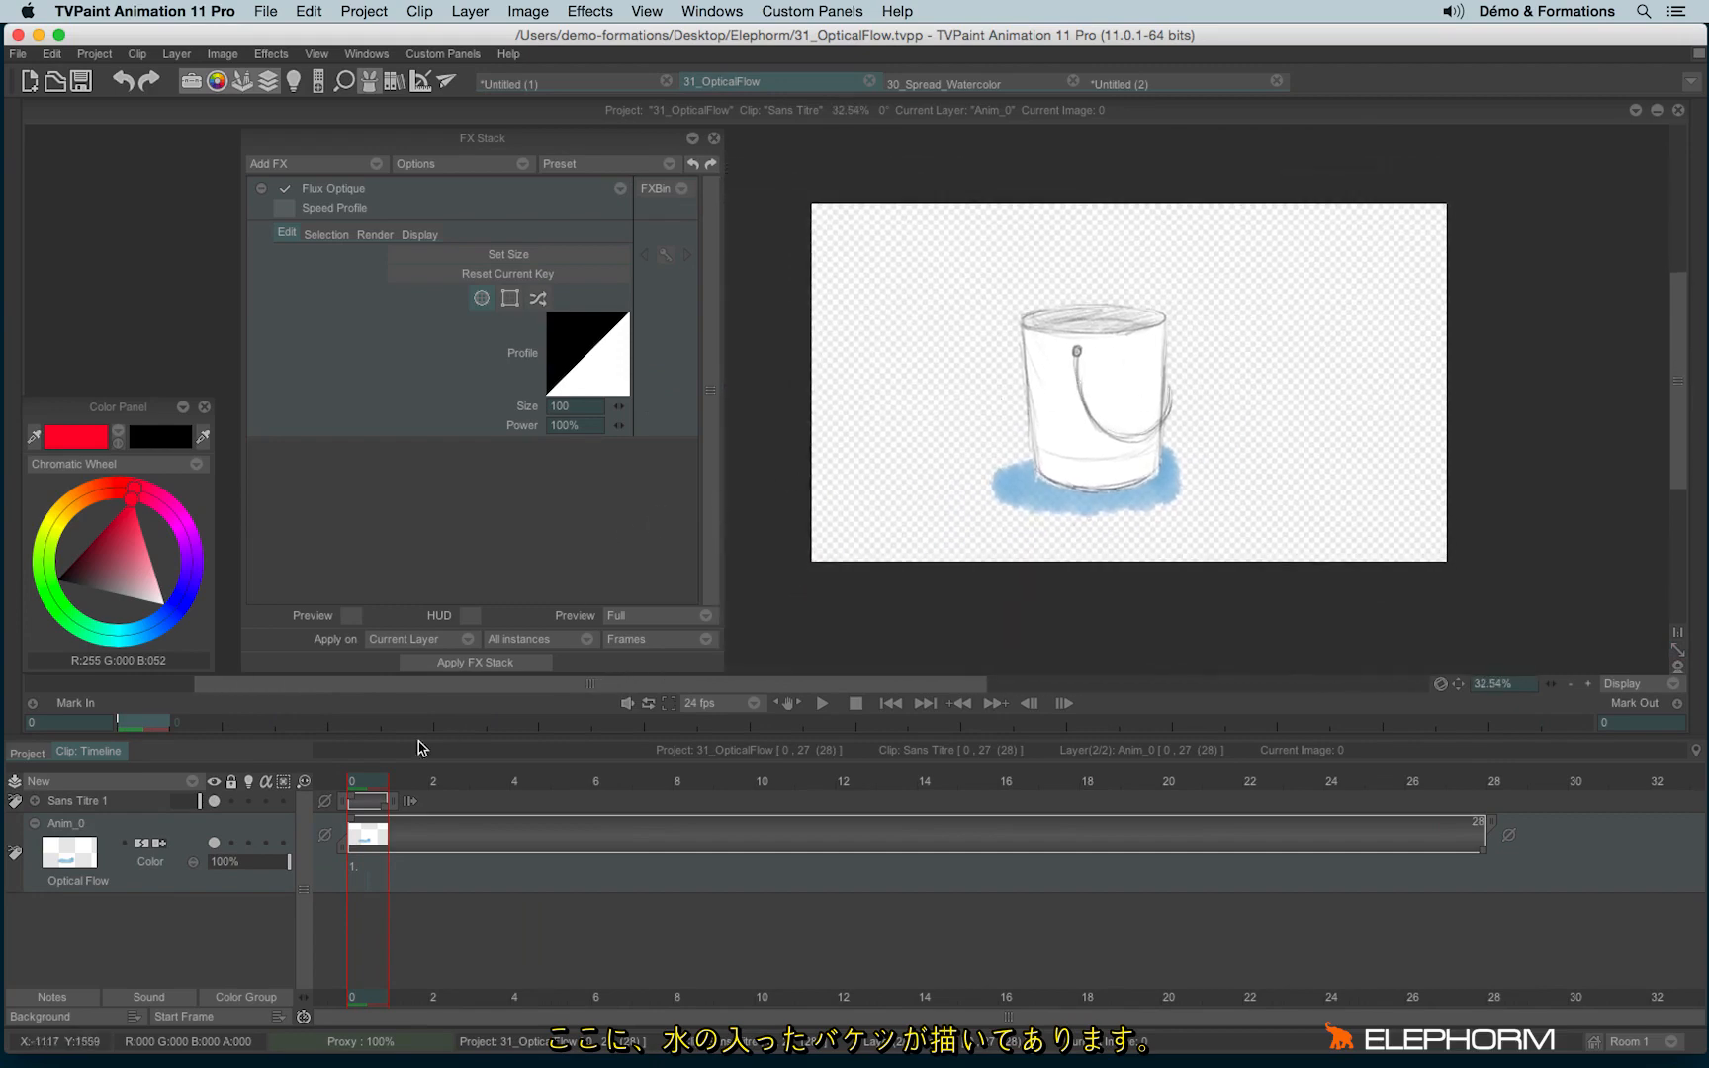
mouse_move(367, 783)
mouse_down()
mouse_move(1172, 819)
mouse_move(351, 811)
mouse_up()
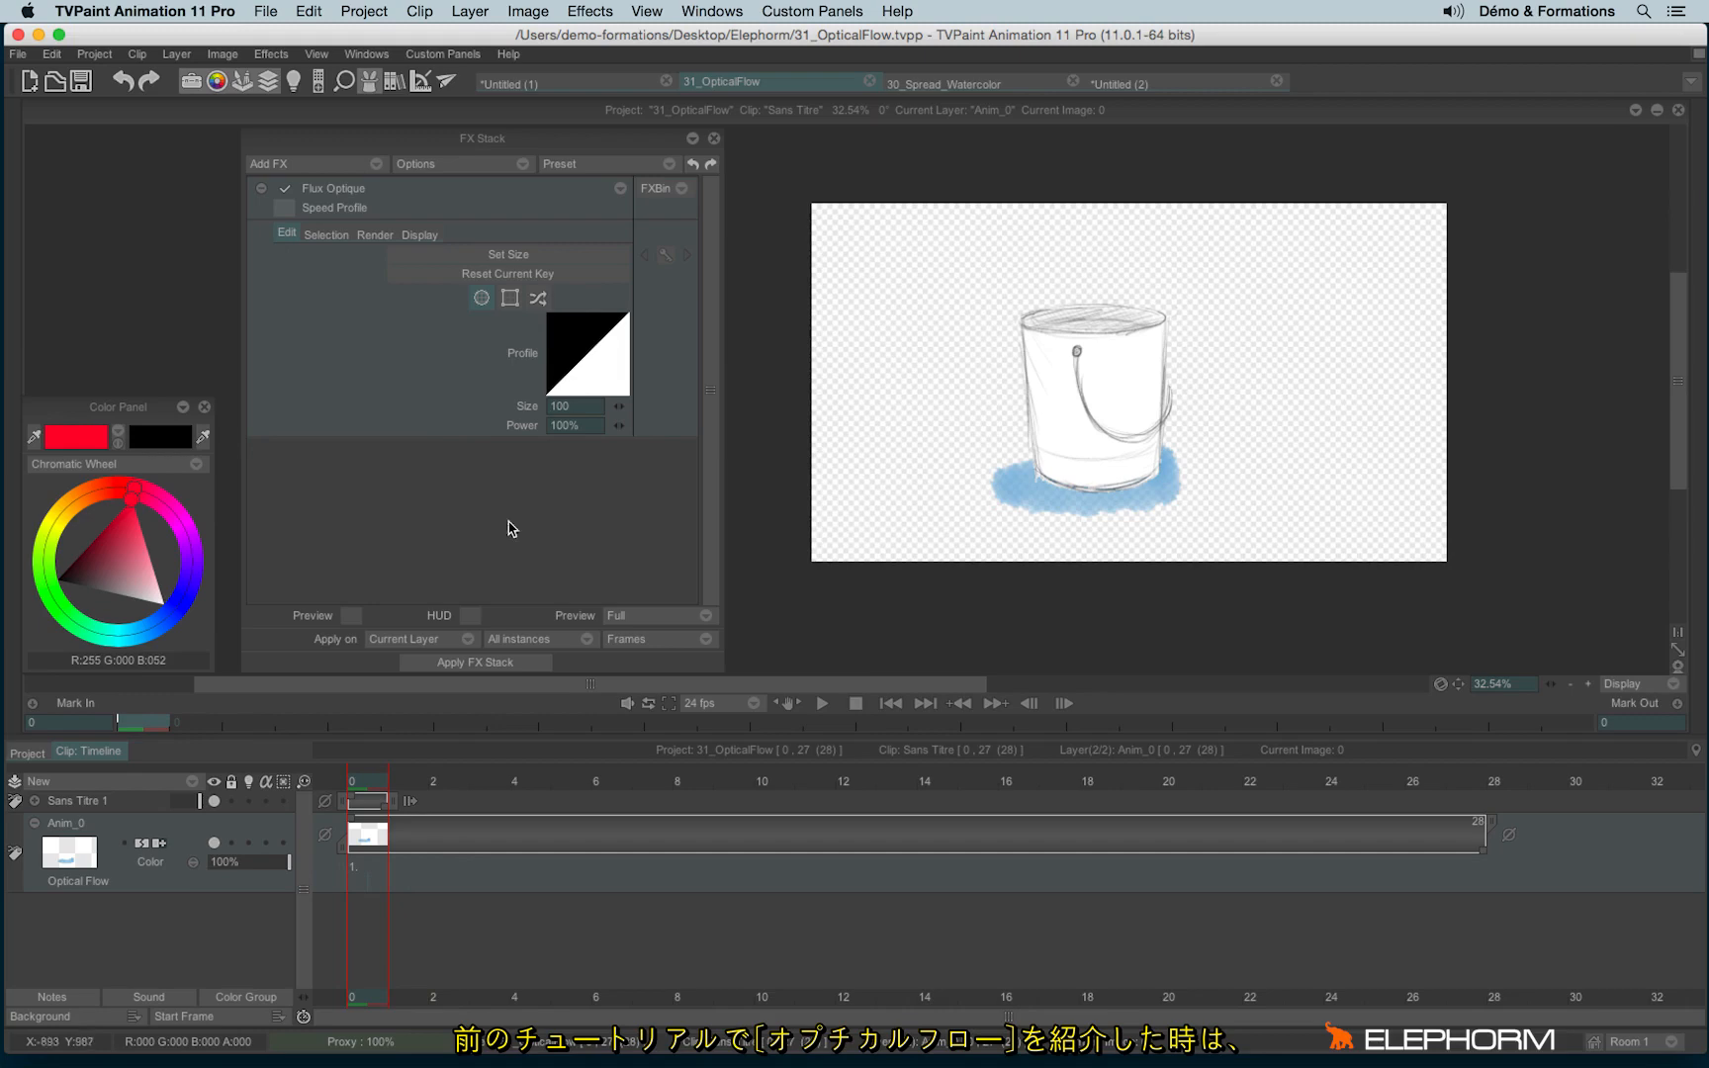
Step: Show Optical Flow's random settings, return to the brush mode, and locate Optical Flow among the Distortion effects without adding it
click(540, 300)
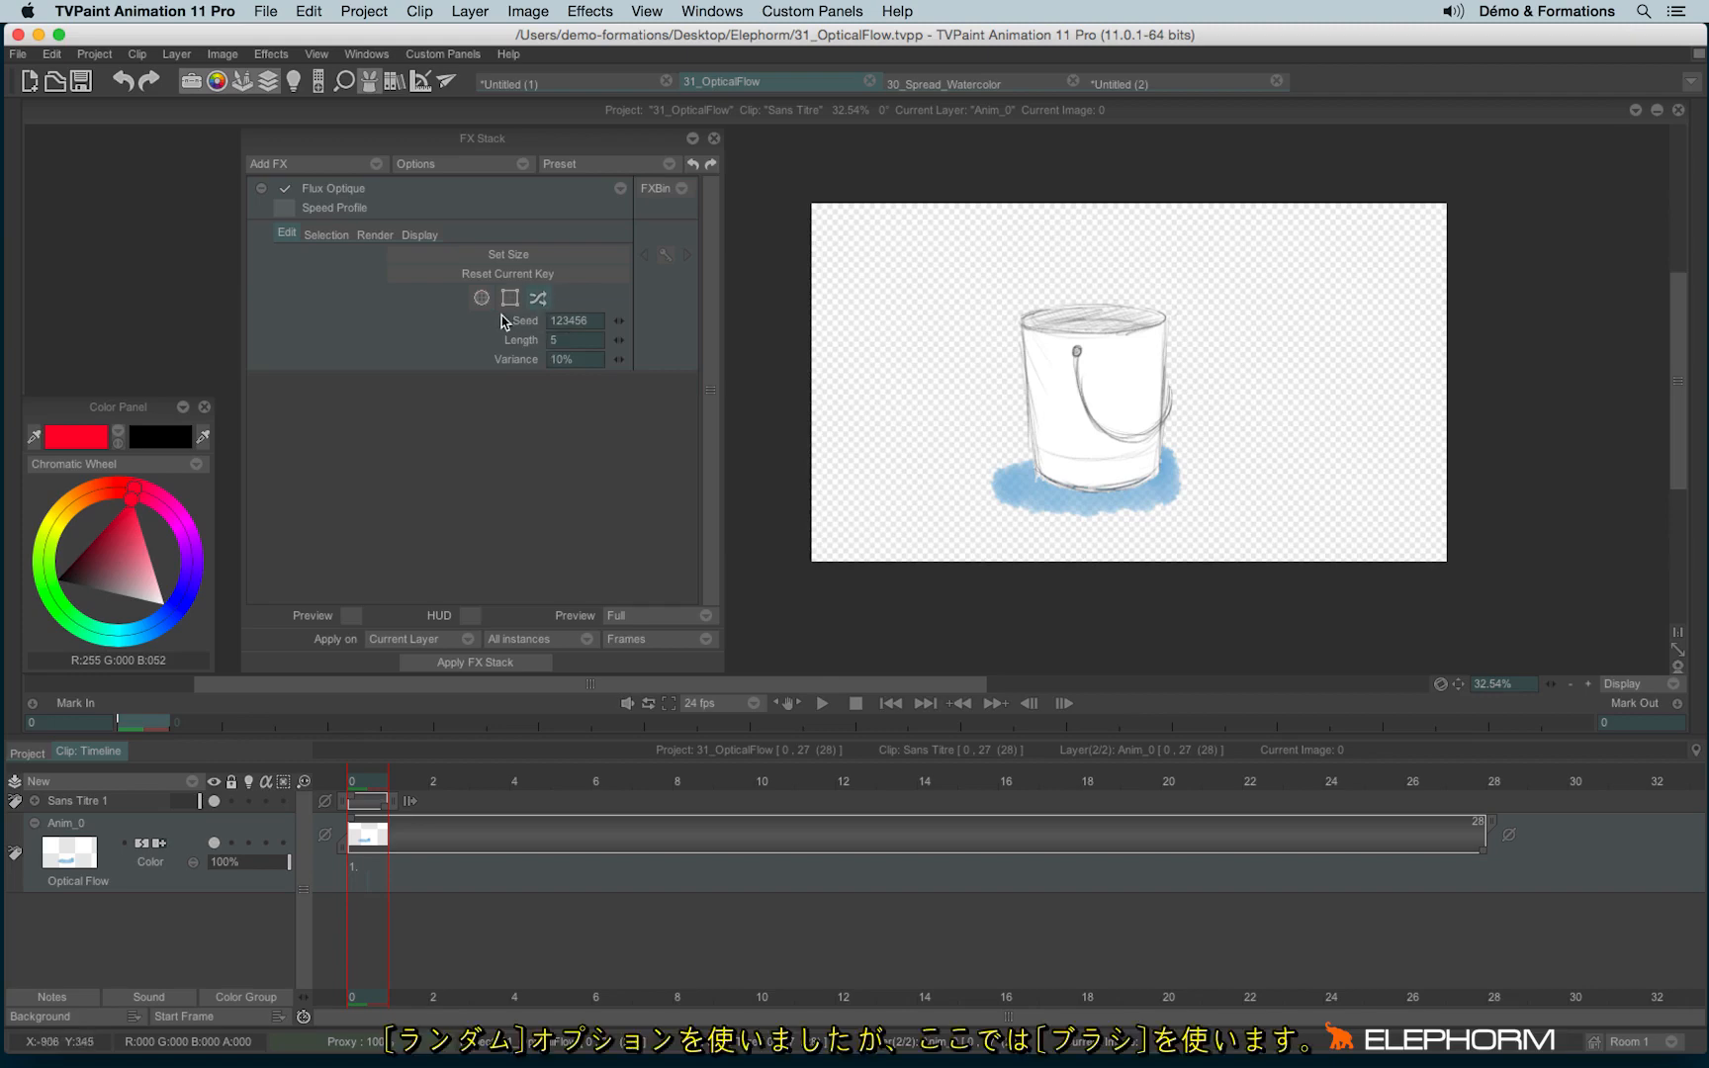
click(482, 299)
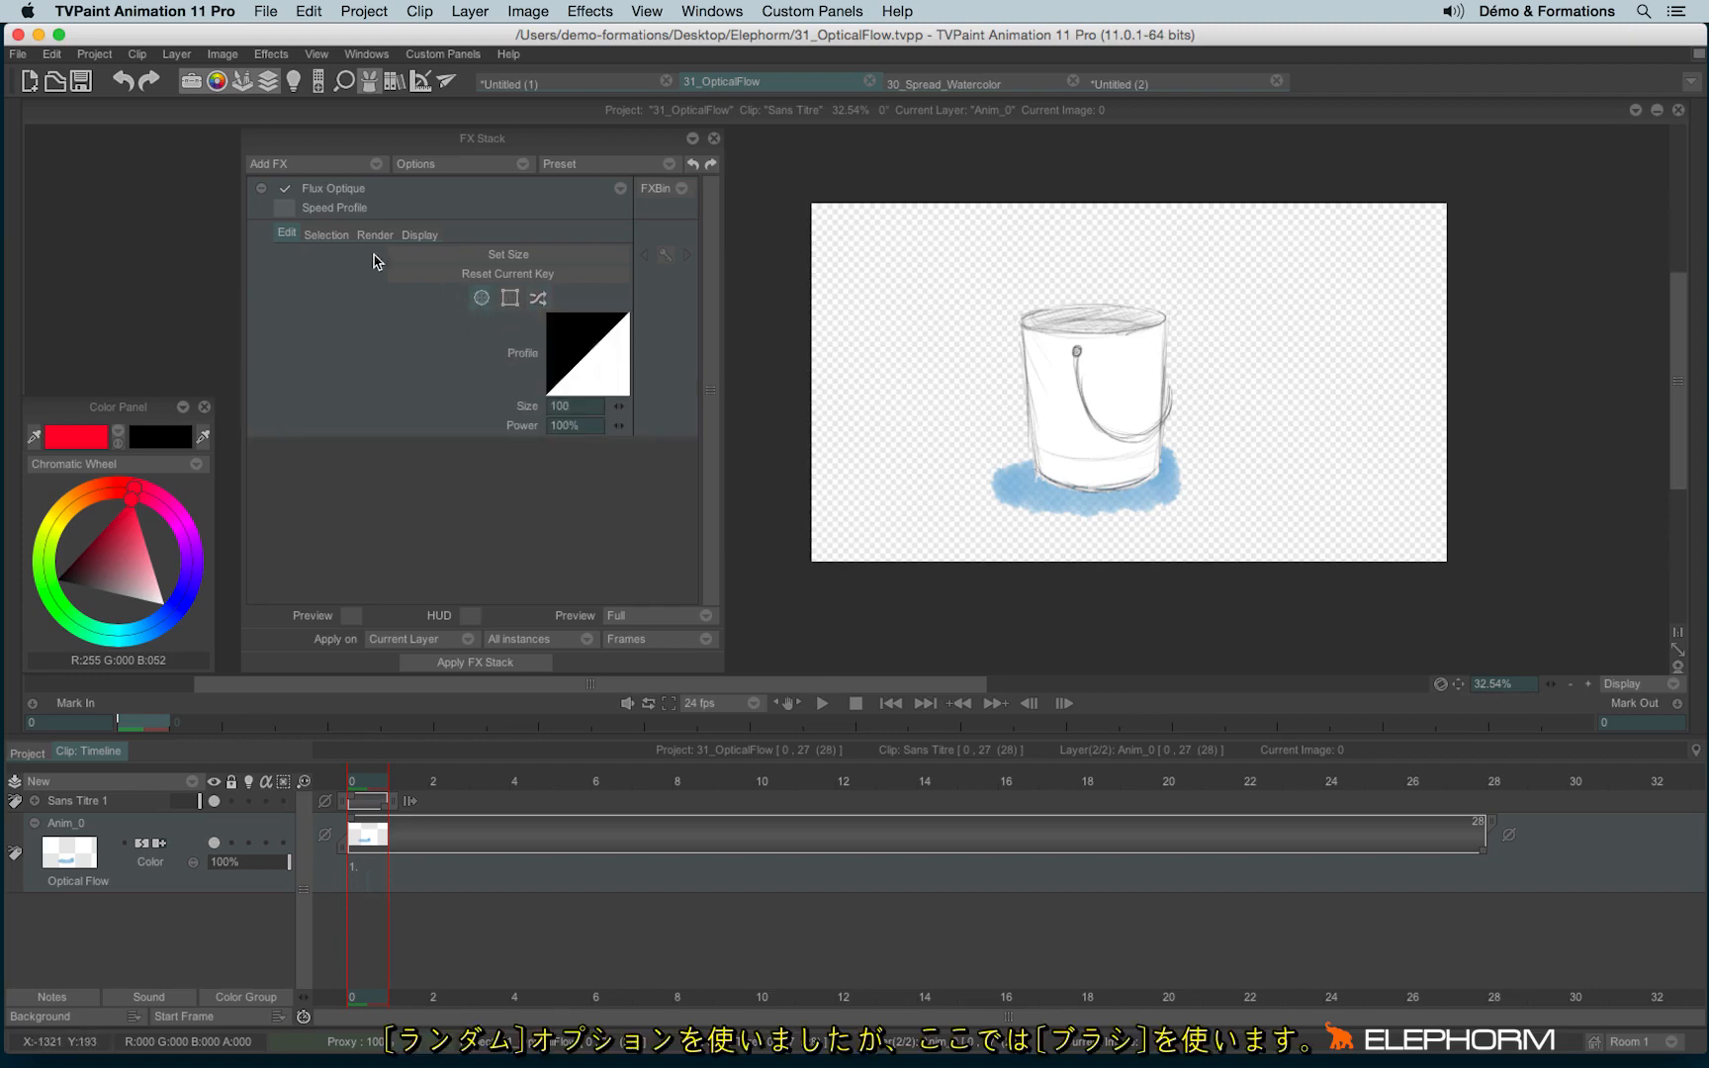
click(336, 166)
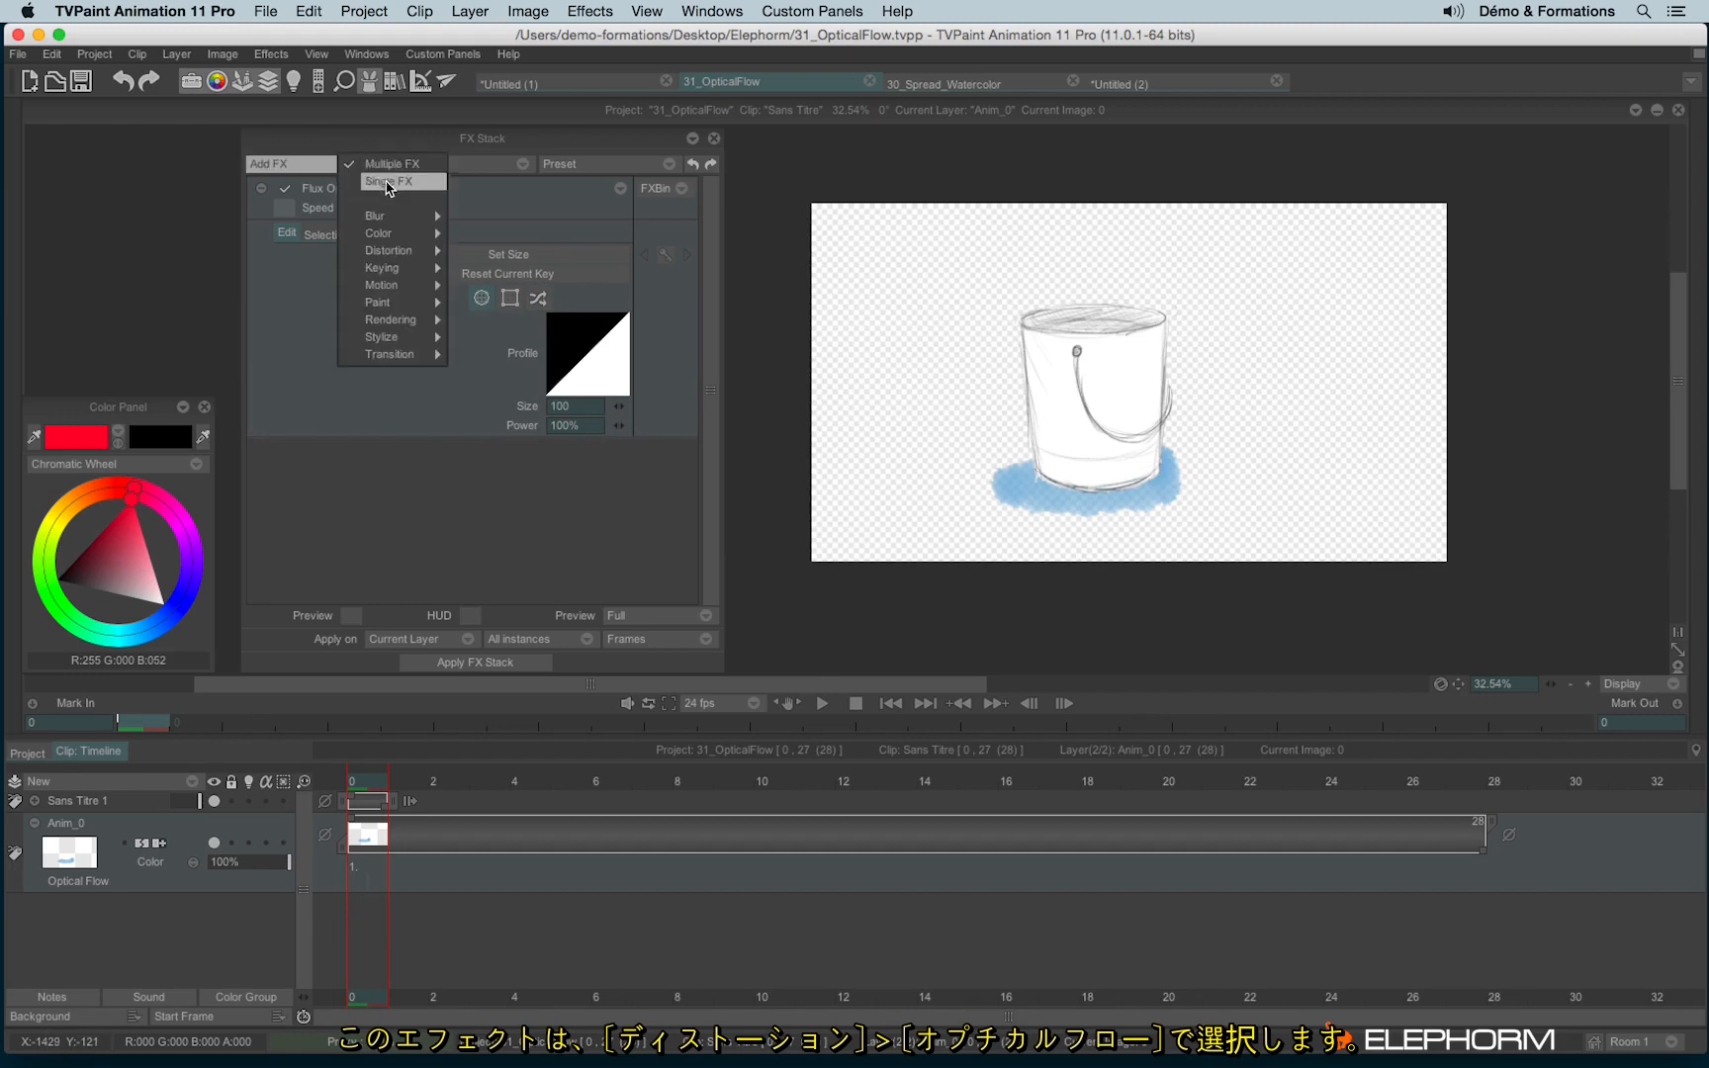
mouse_move(400, 250)
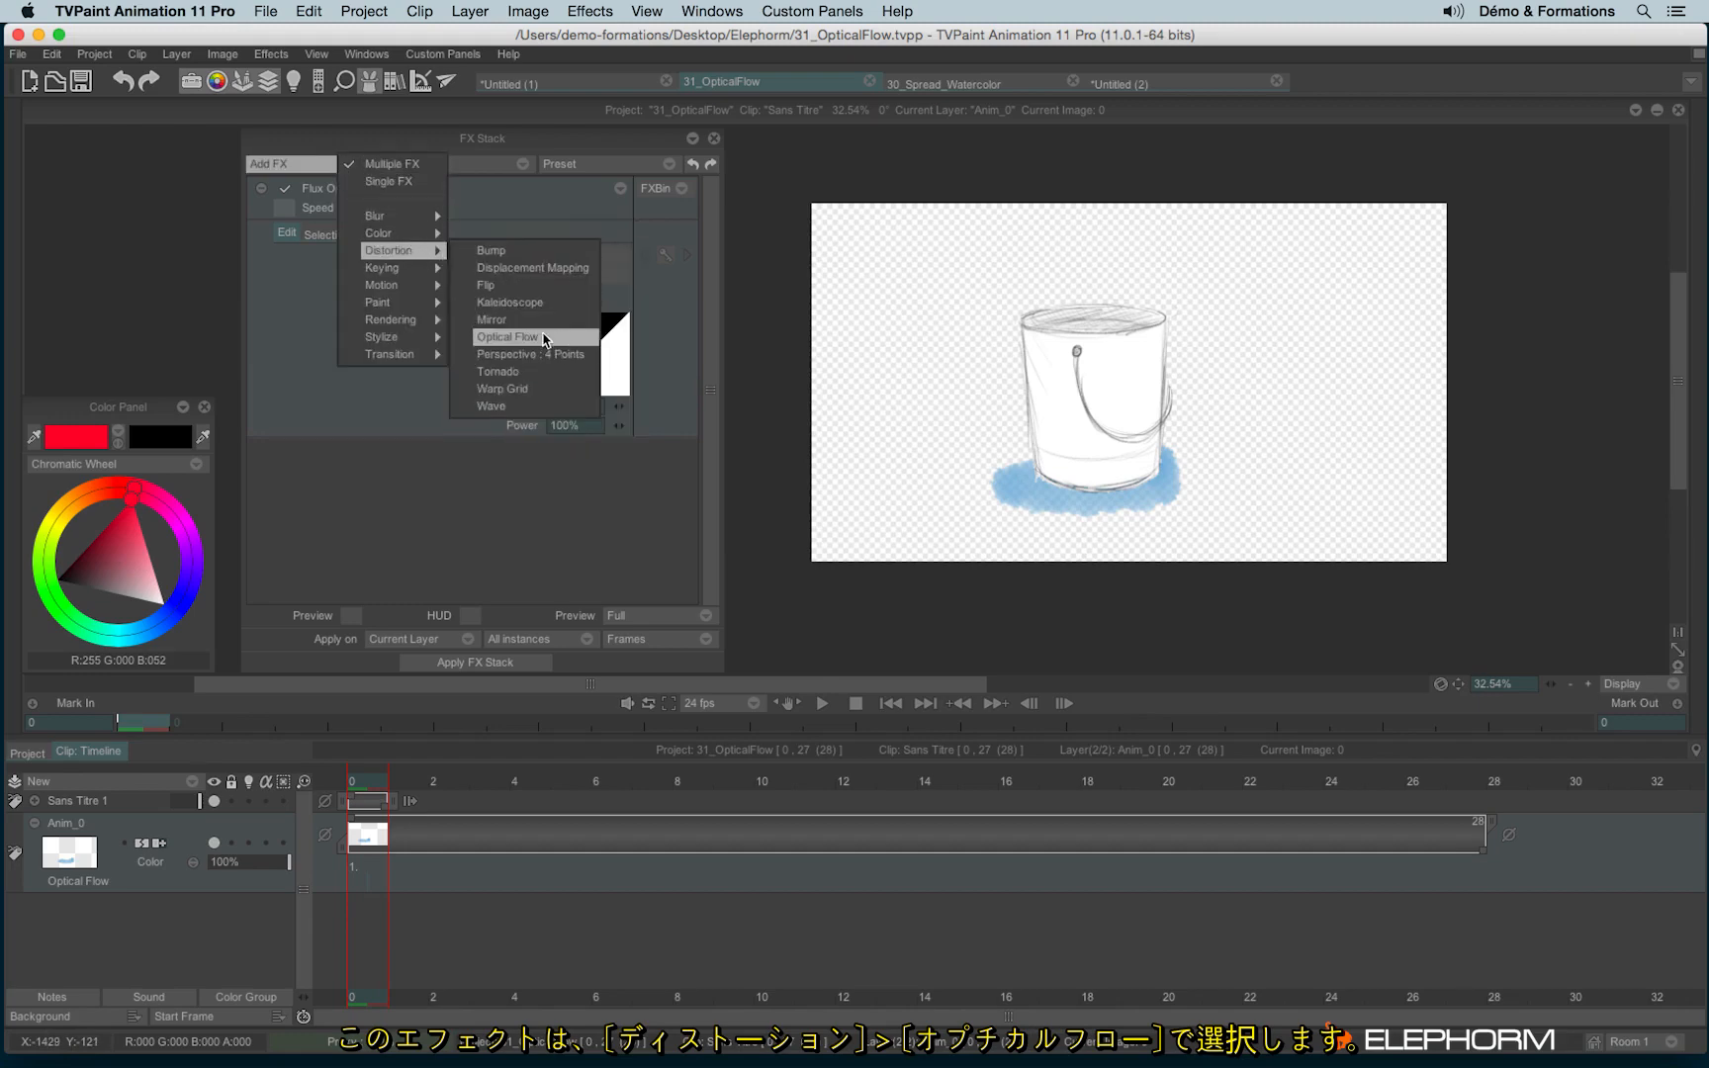
click(305, 404)
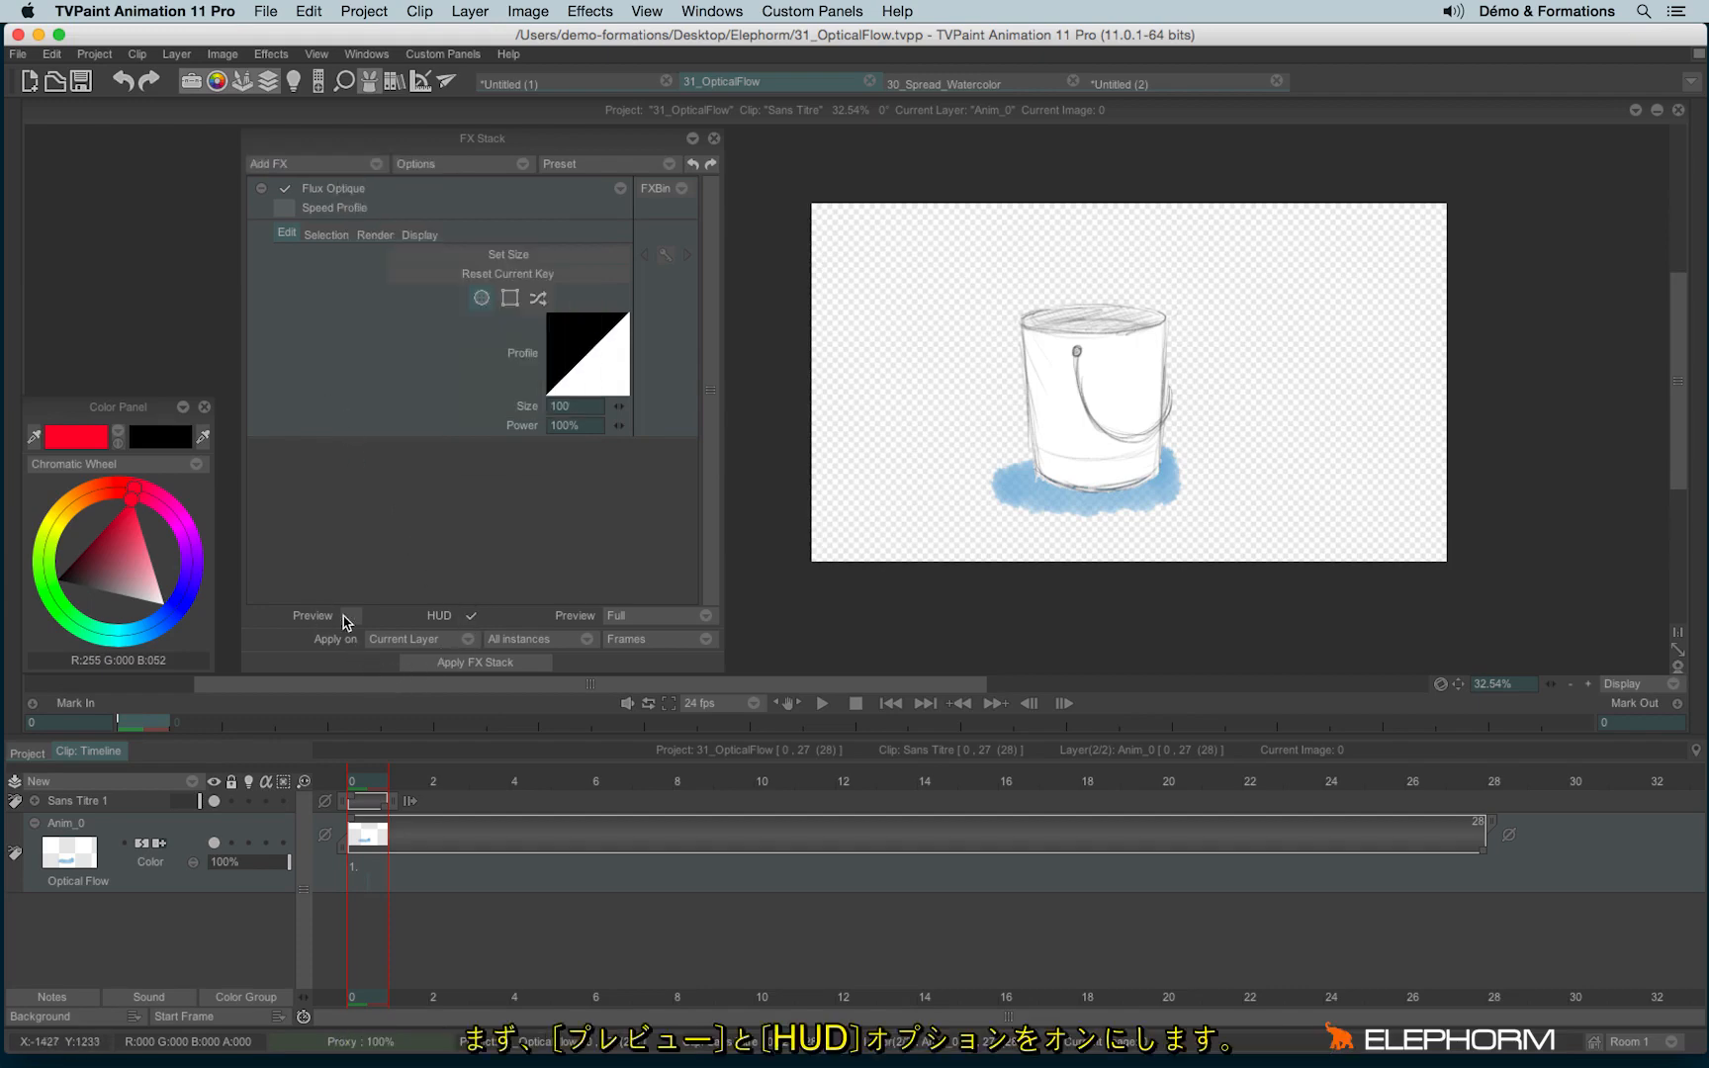
Step: With Preview and HUD on, push the blue water under the bucket with the Optical Flow brush and create a key at frame 0
scroll(1104, 546, up, 4)
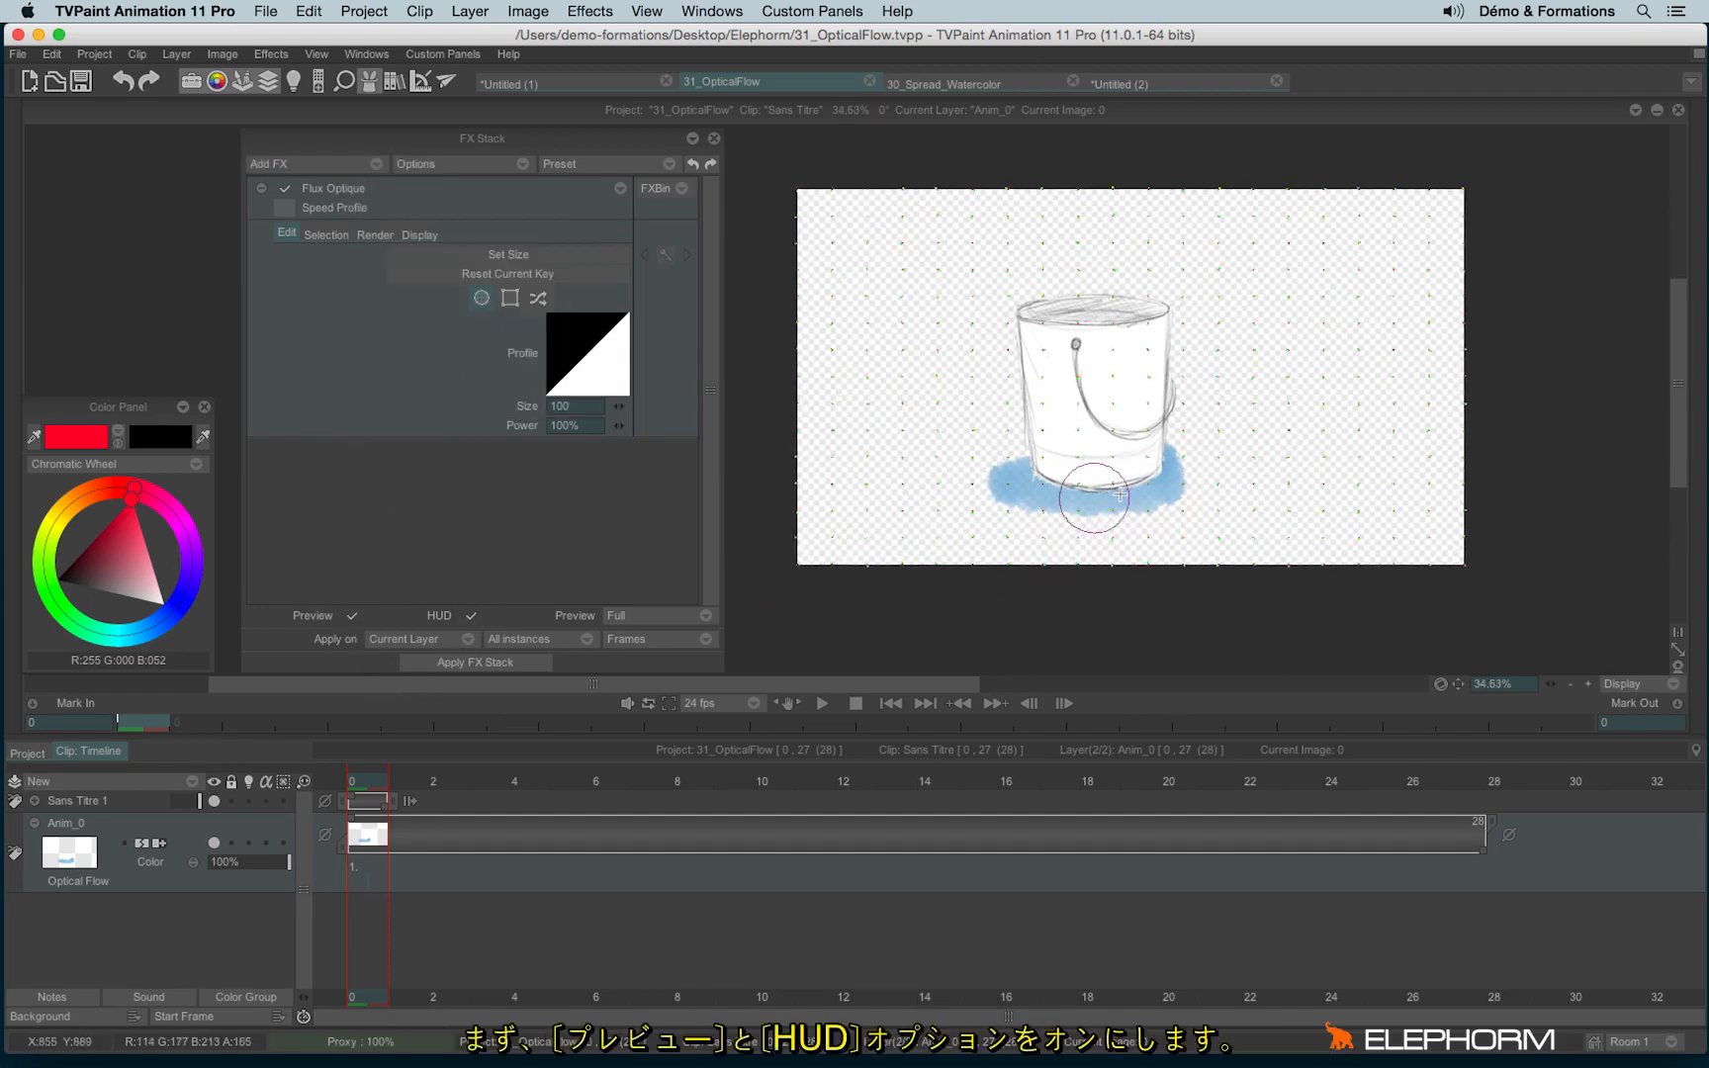
mouse_move(917, 475)
mouse_down()
mouse_move(979, 461)
mouse_move(1028, 477)
mouse_move(975, 495)
mouse_move(933, 435)
mouse_move(1022, 412)
mouse_move(890, 458)
mouse_move(1037, 425)
mouse_move(1065, 510)
mouse_move(1182, 537)
mouse_move(1248, 464)
mouse_move(1241, 434)
mouse_move(1034, 484)
mouse_move(1005, 440)
mouse_move(1148, 490)
mouse_move(1217, 480)
mouse_up()
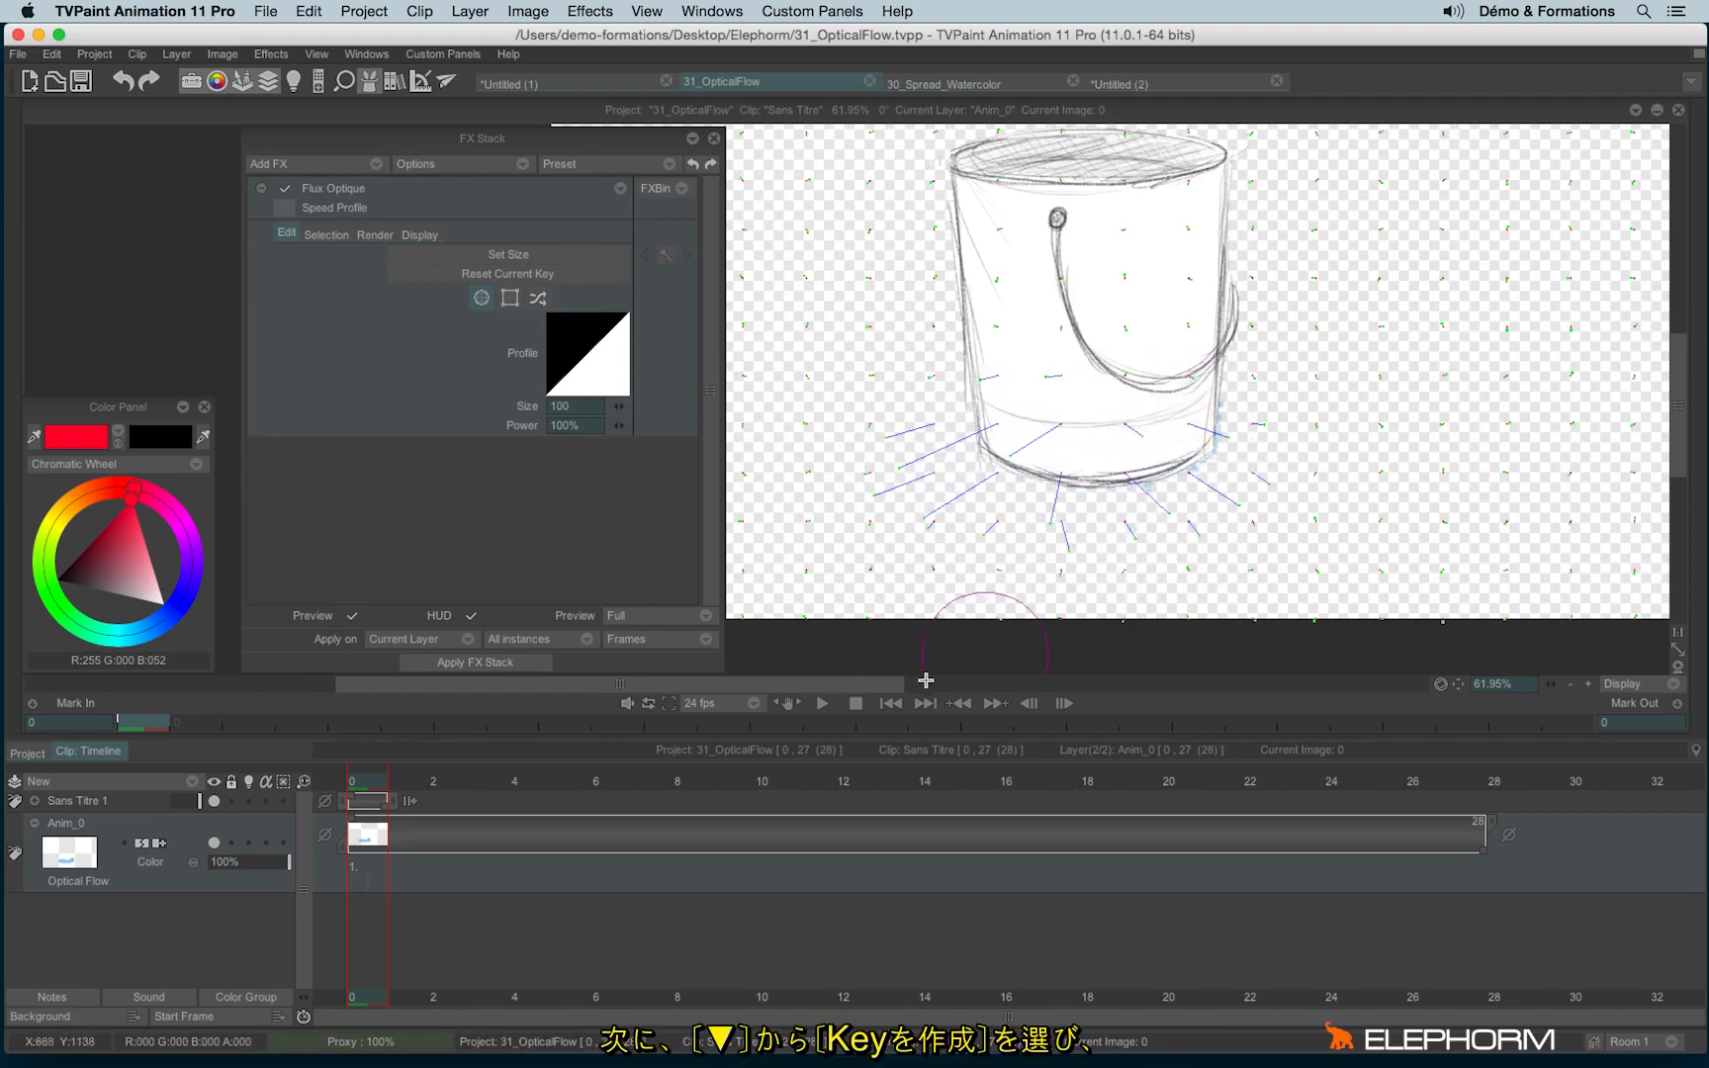
click(621, 190)
click(684, 226)
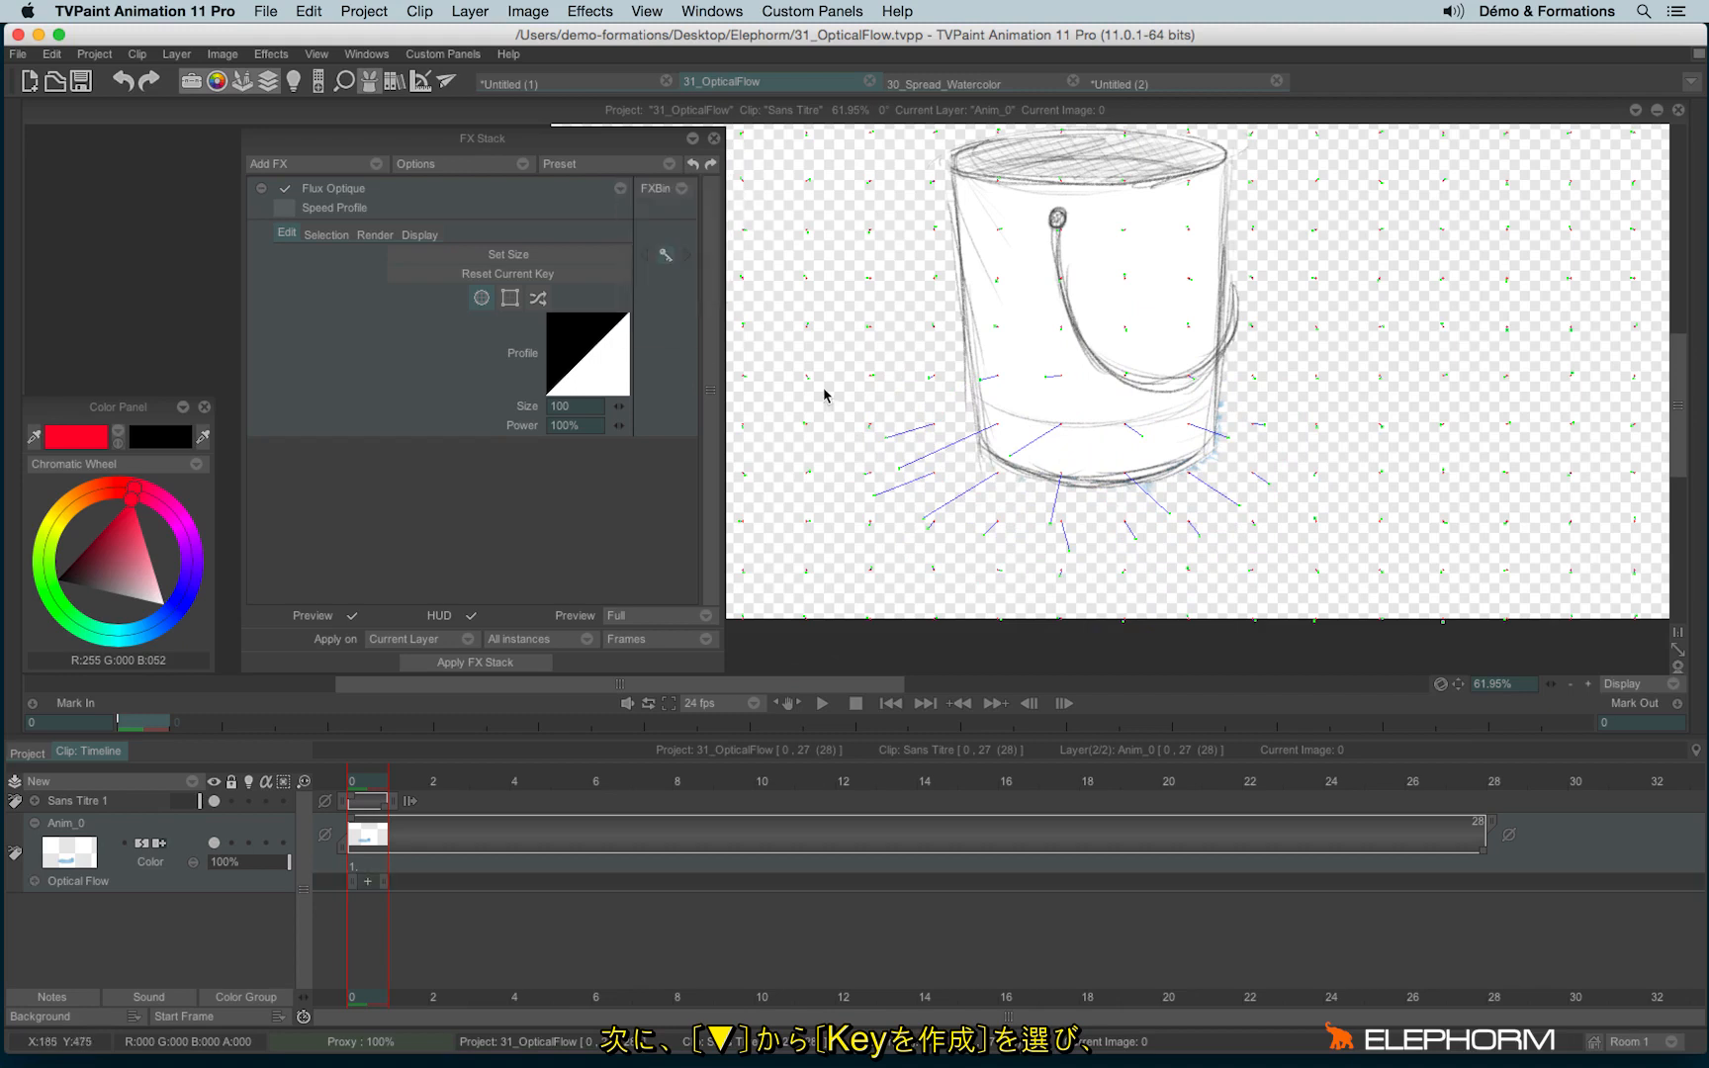
Step: At frame 27, push the water outward around the bucket's base with the Optical Flow brush to form a spreading puddle
click(1473, 785)
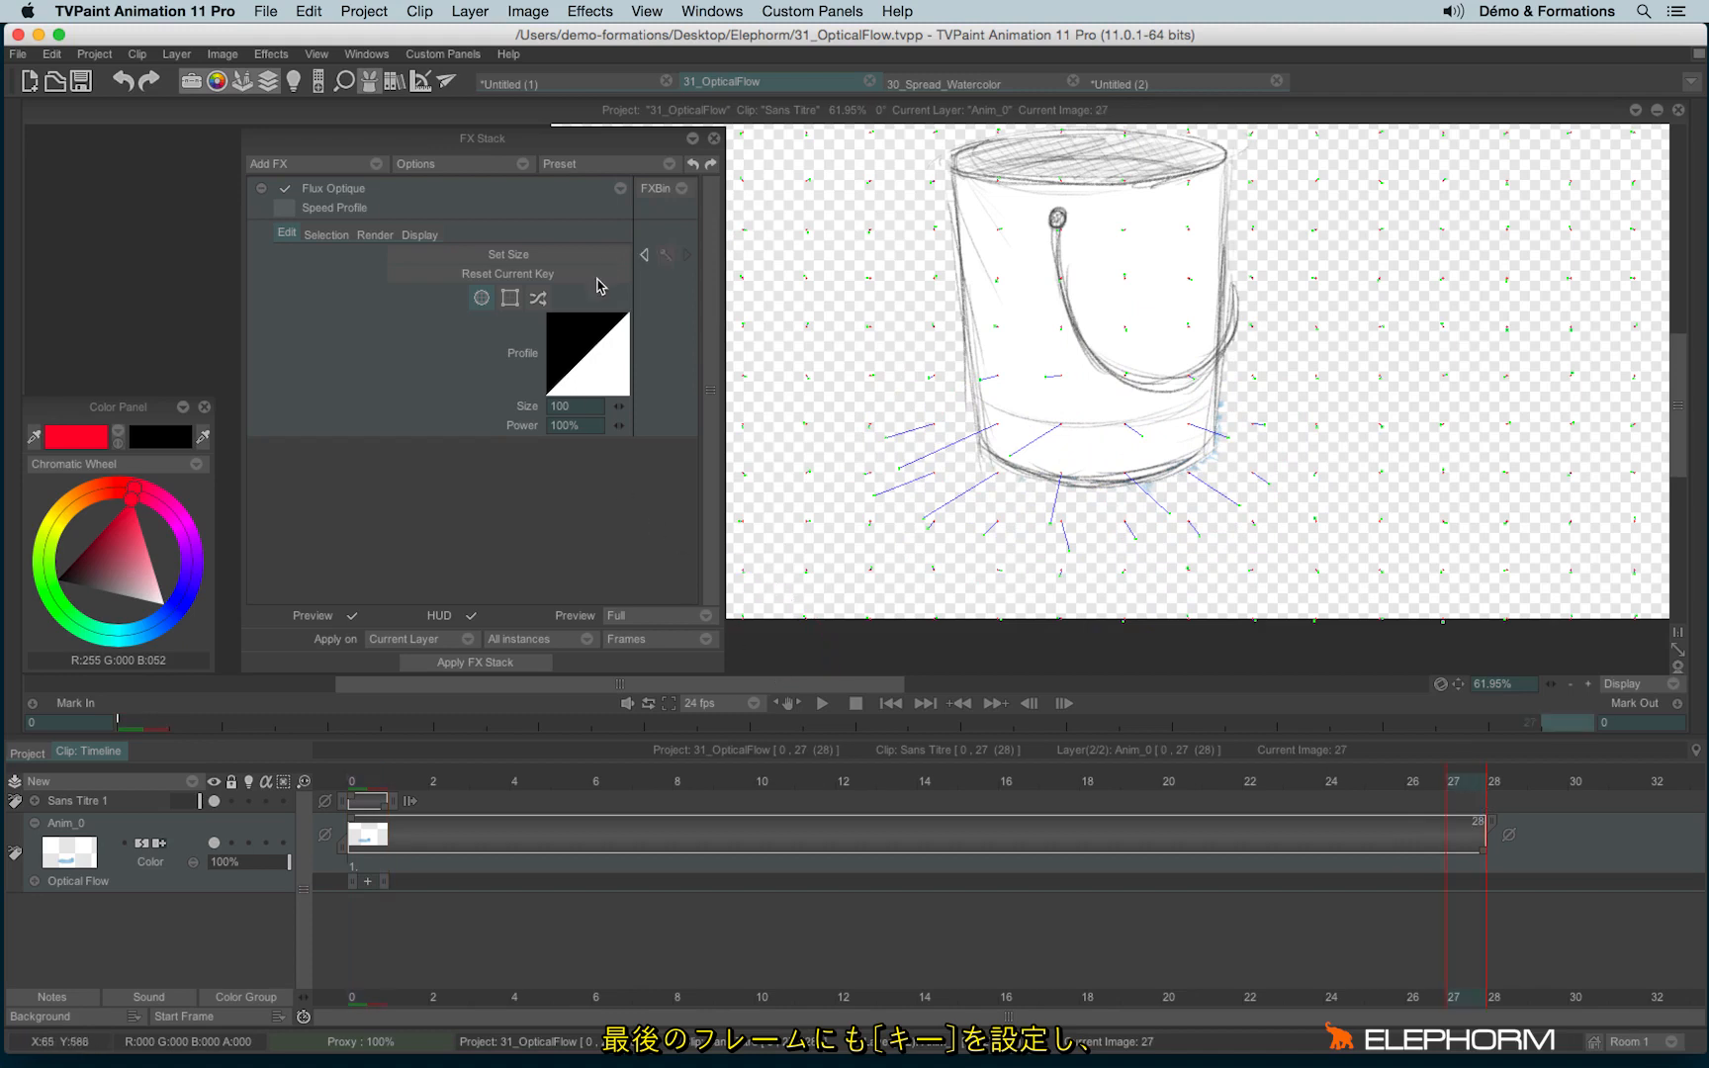
drag(824, 501, 868, 491)
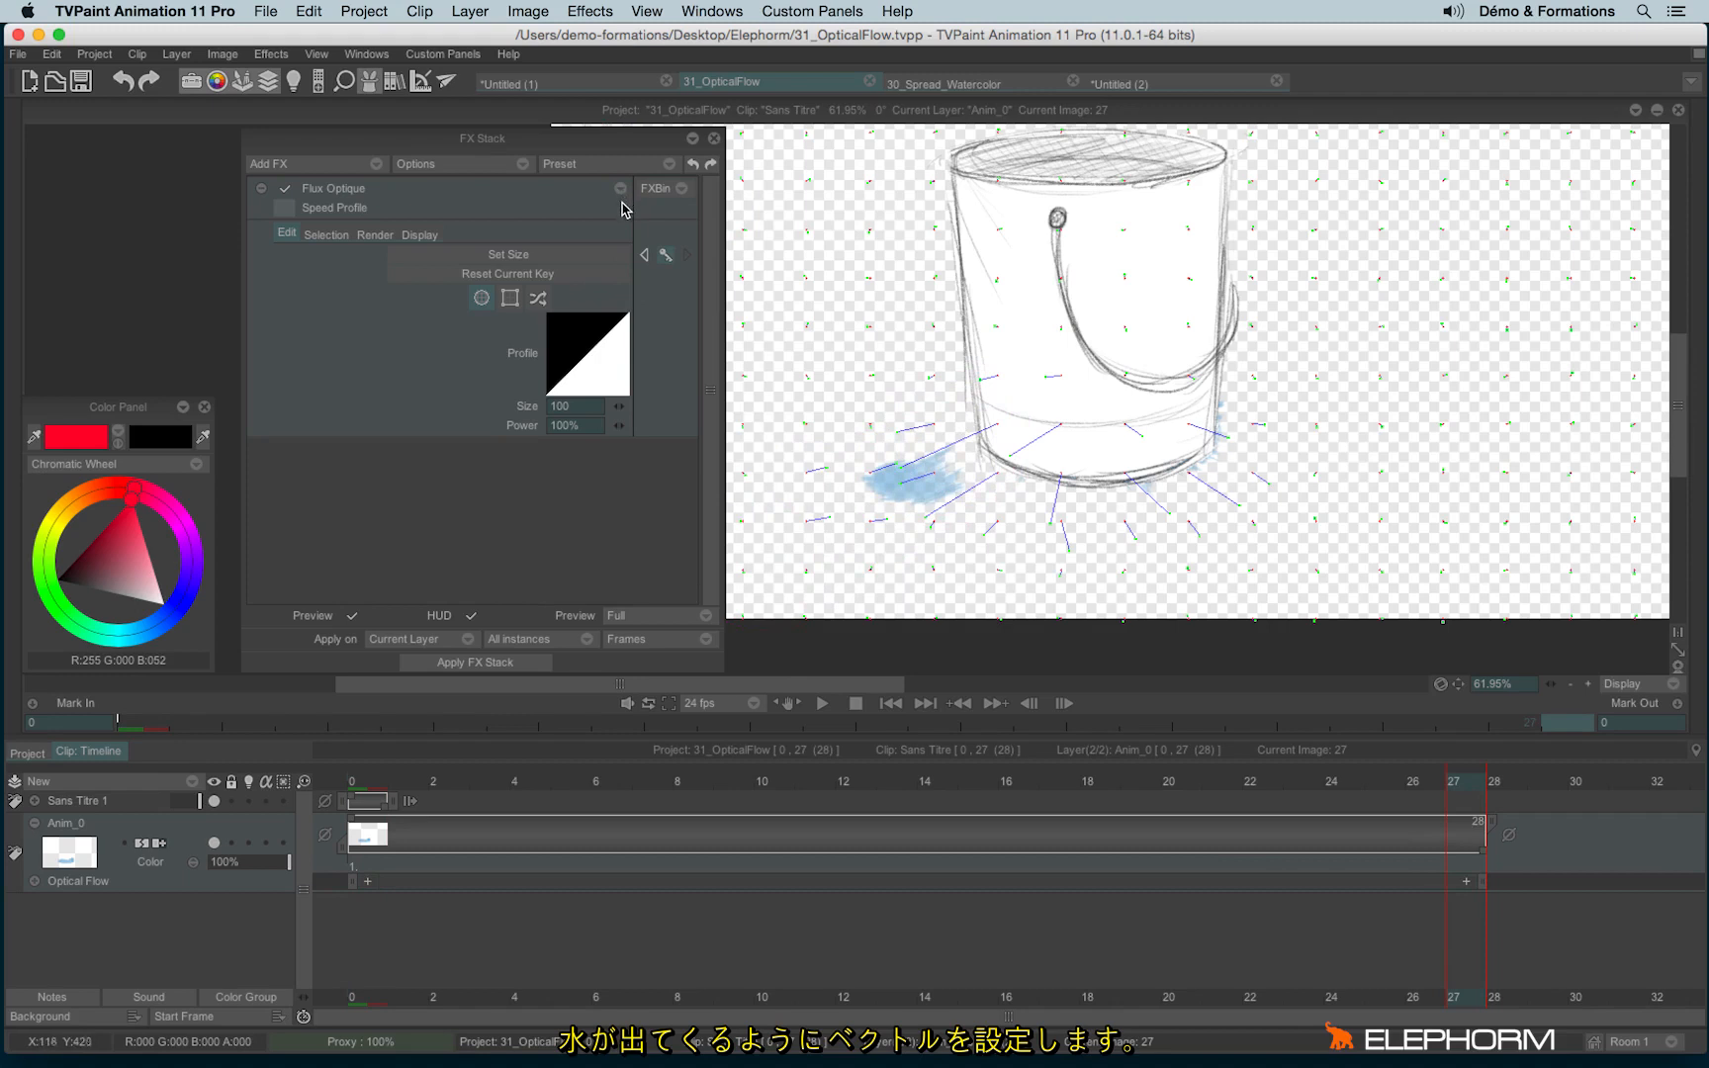
click(693, 165)
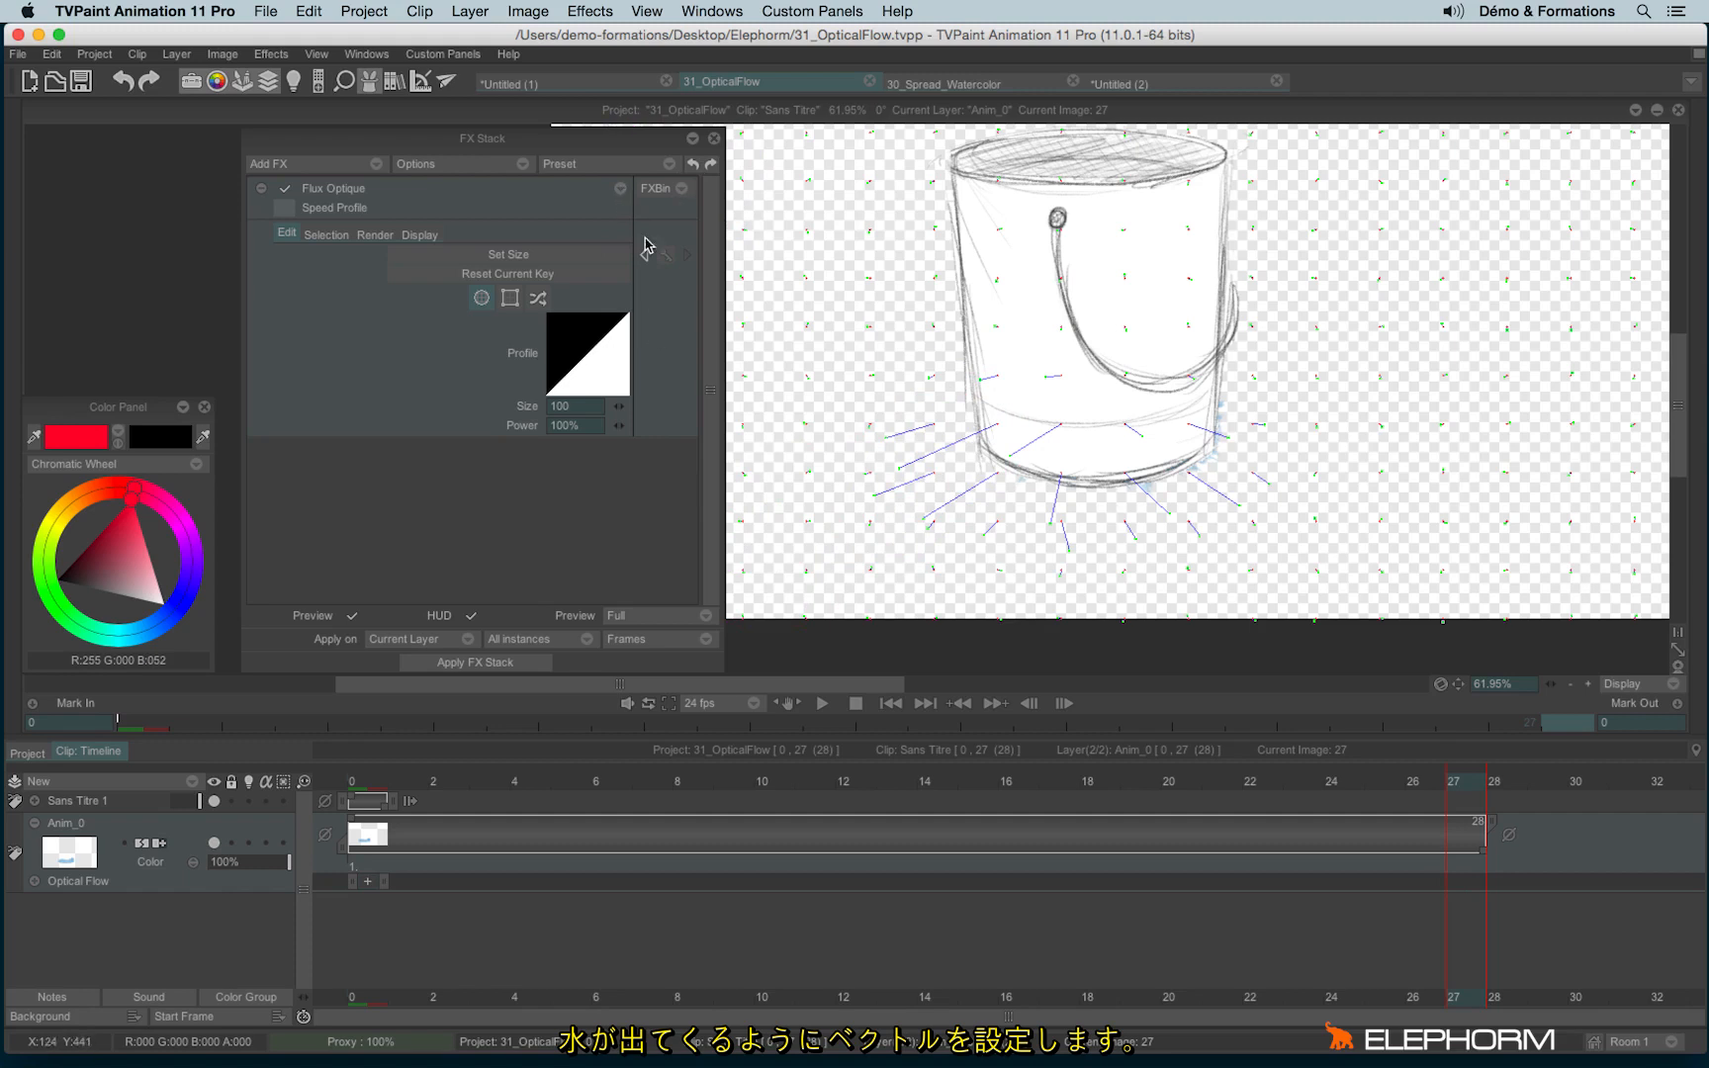
drag(971, 436, 777, 497)
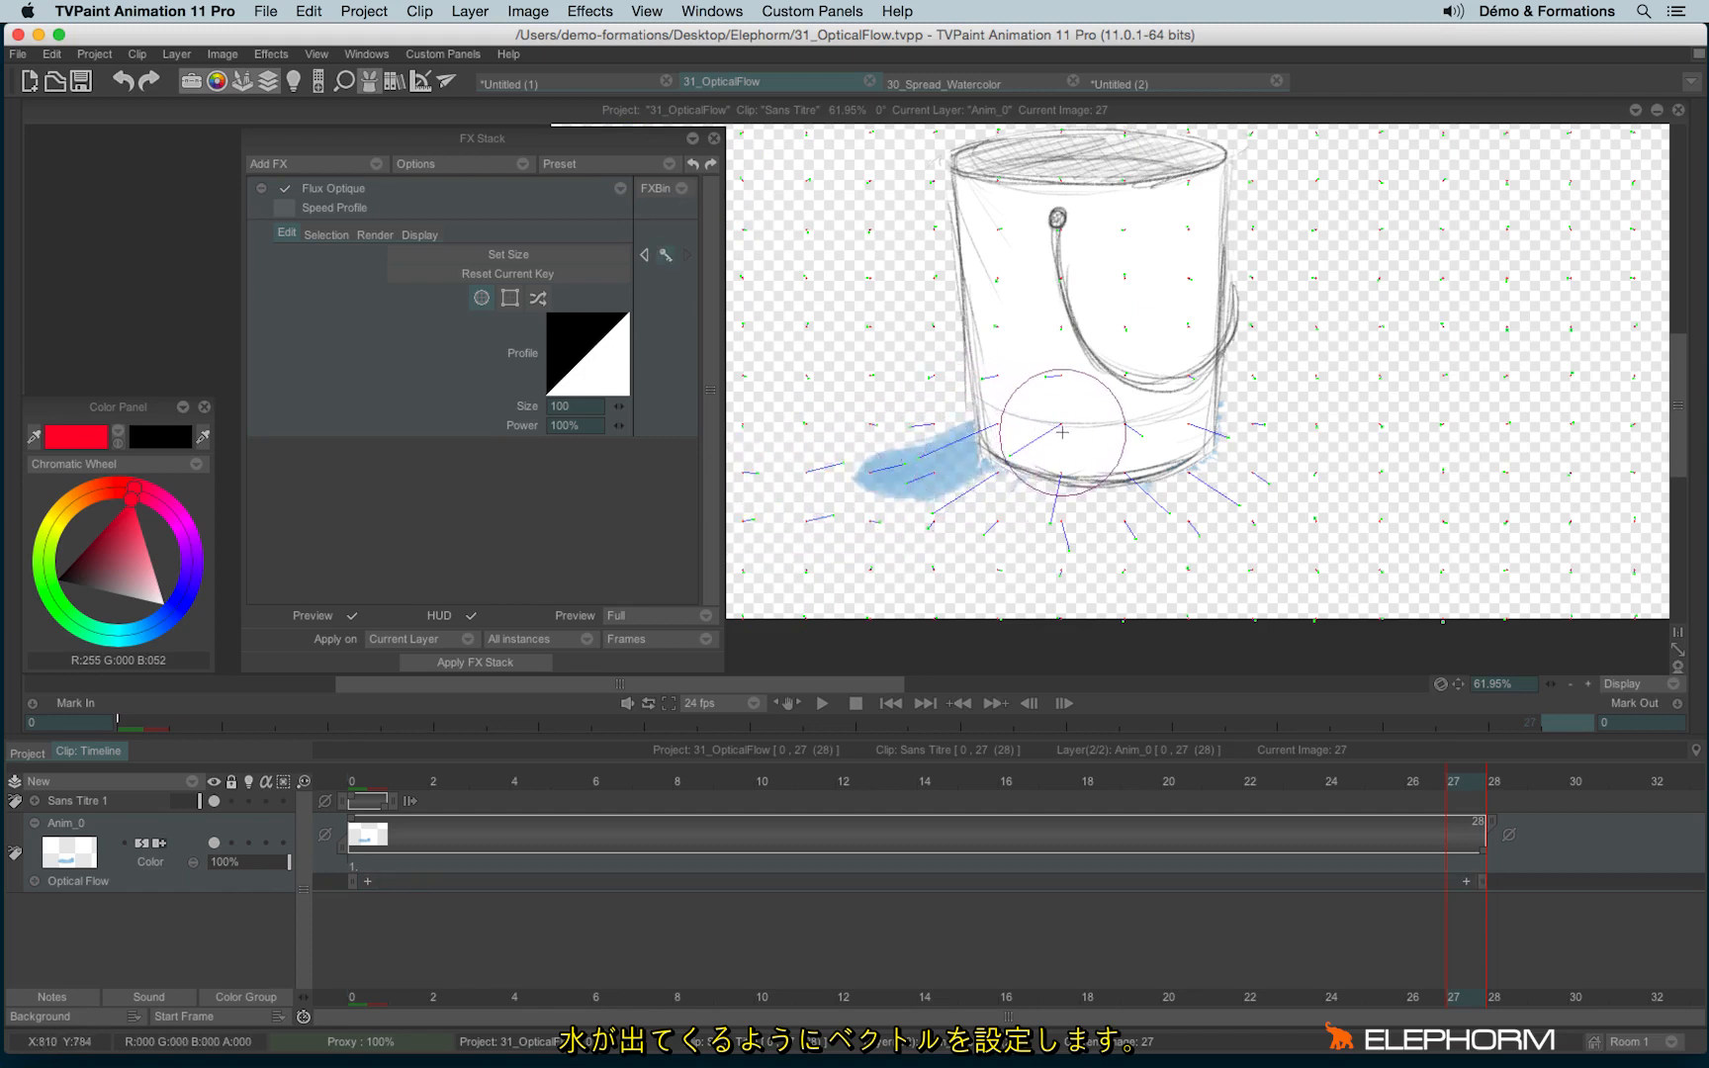
drag(1063, 423, 937, 523)
mouse_move(1061, 478)
mouse_down()
mouse_move(1052, 591)
mouse_move(1119, 549)
mouse_move(1087, 468)
mouse_move(1125, 470)
mouse_move(1191, 563)
mouse_move(1224, 564)
mouse_move(1271, 487)
mouse_move(1184, 422)
mouse_move(1319, 457)
mouse_move(1331, 478)
mouse_move(1204, 436)
mouse_move(1274, 421)
mouse_move(1227, 410)
mouse_move(1318, 438)
mouse_move(1301, 471)
mouse_move(1256, 486)
mouse_move(1188, 470)
mouse_move(1315, 508)
mouse_up()
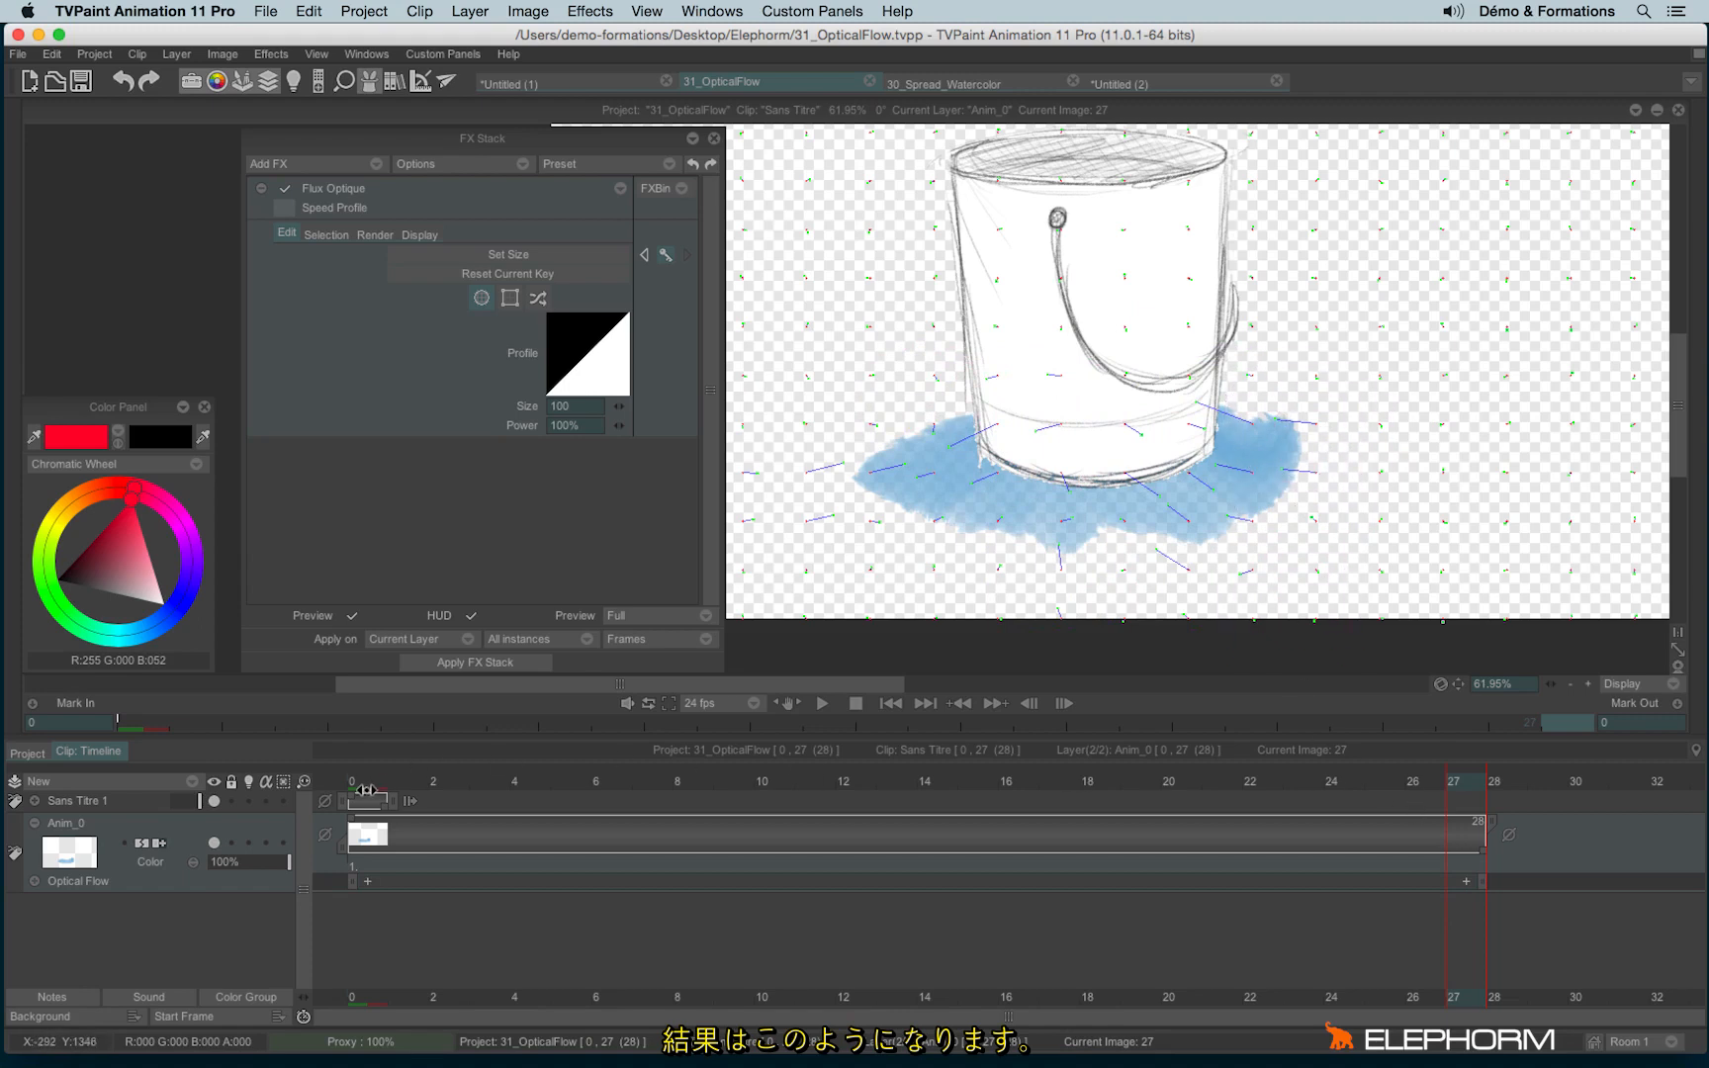
Step: Apply the FX Stack to all instances of the current layer and play back the spreading water animation
drag(366, 790, 1472, 847)
click(504, 667)
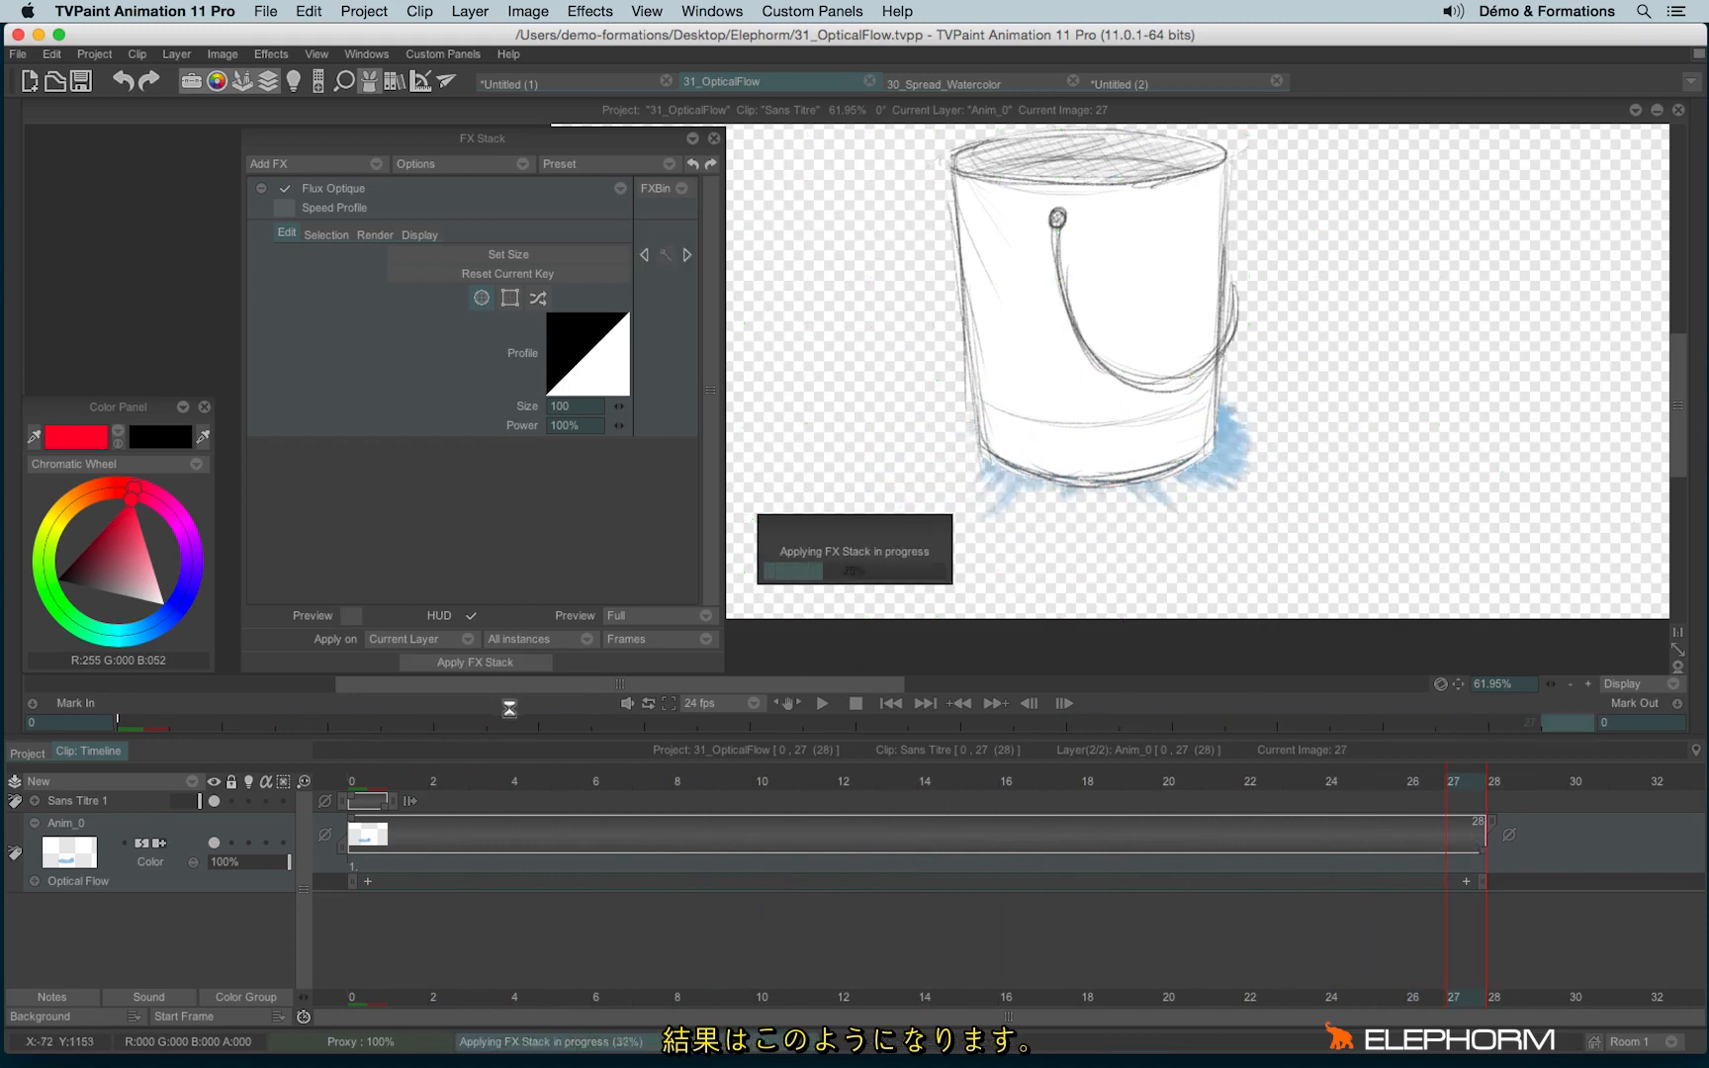
click(827, 704)
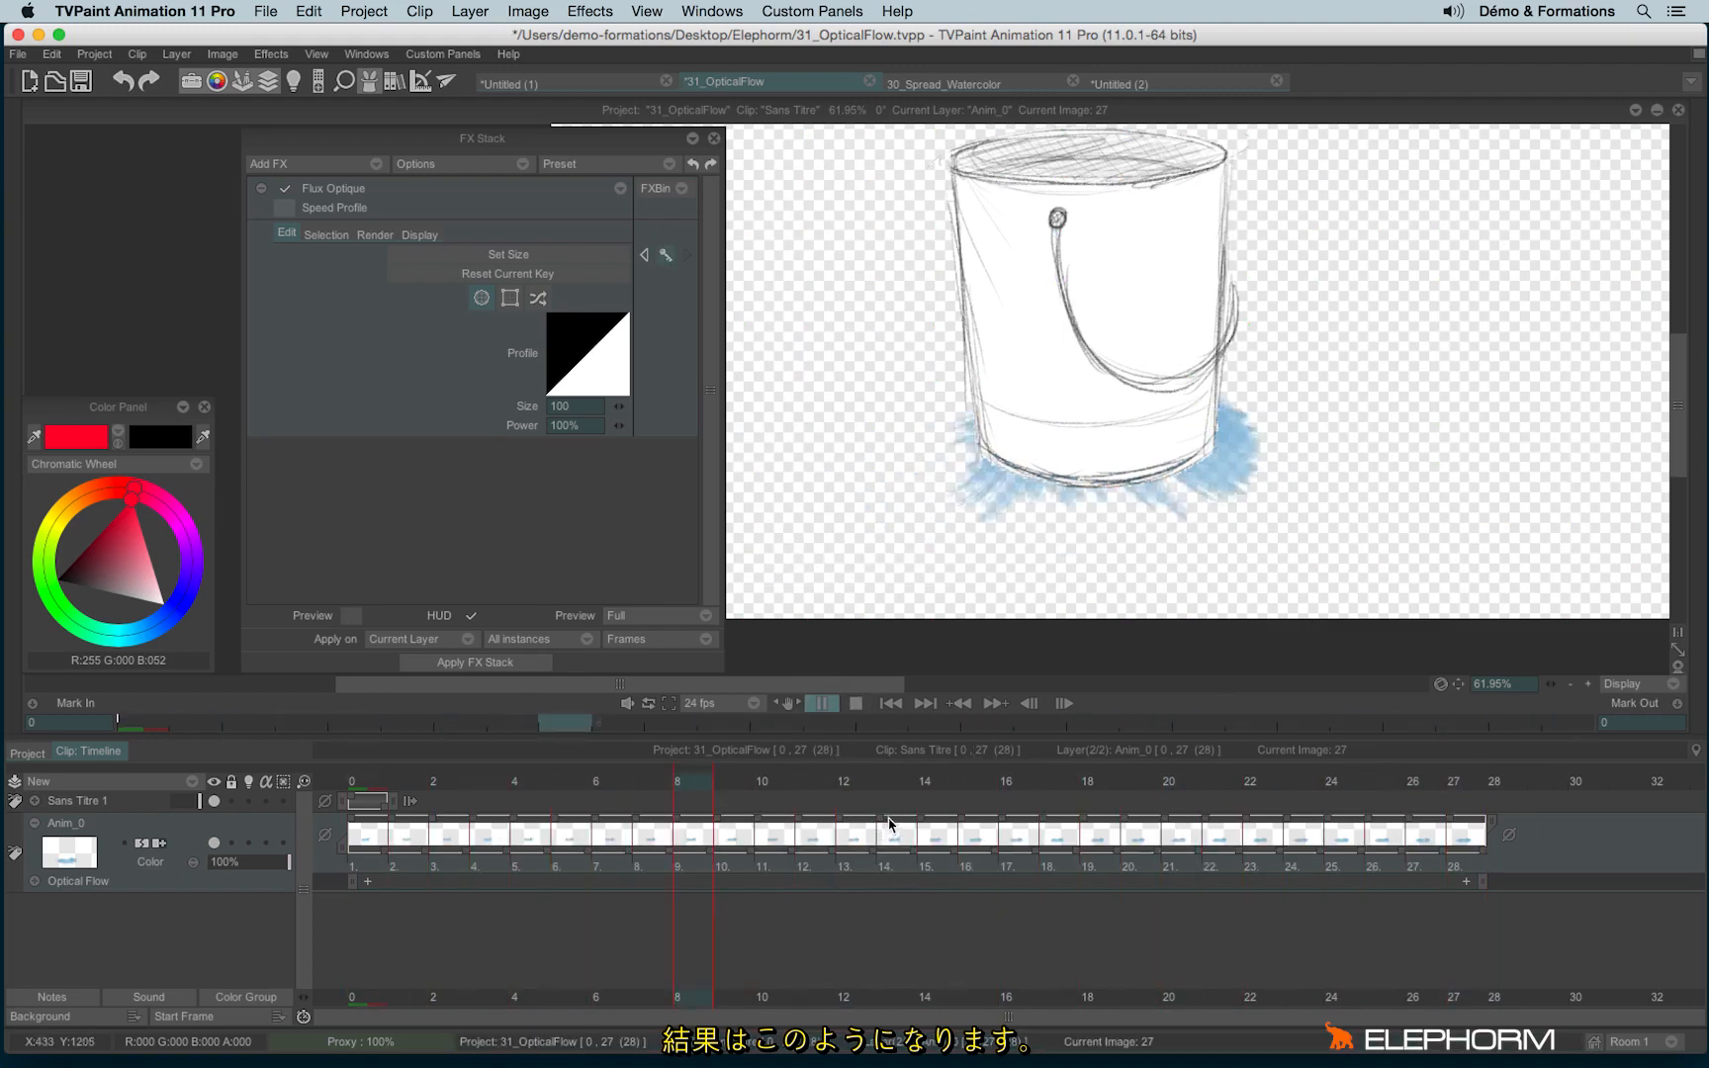
click(856, 703)
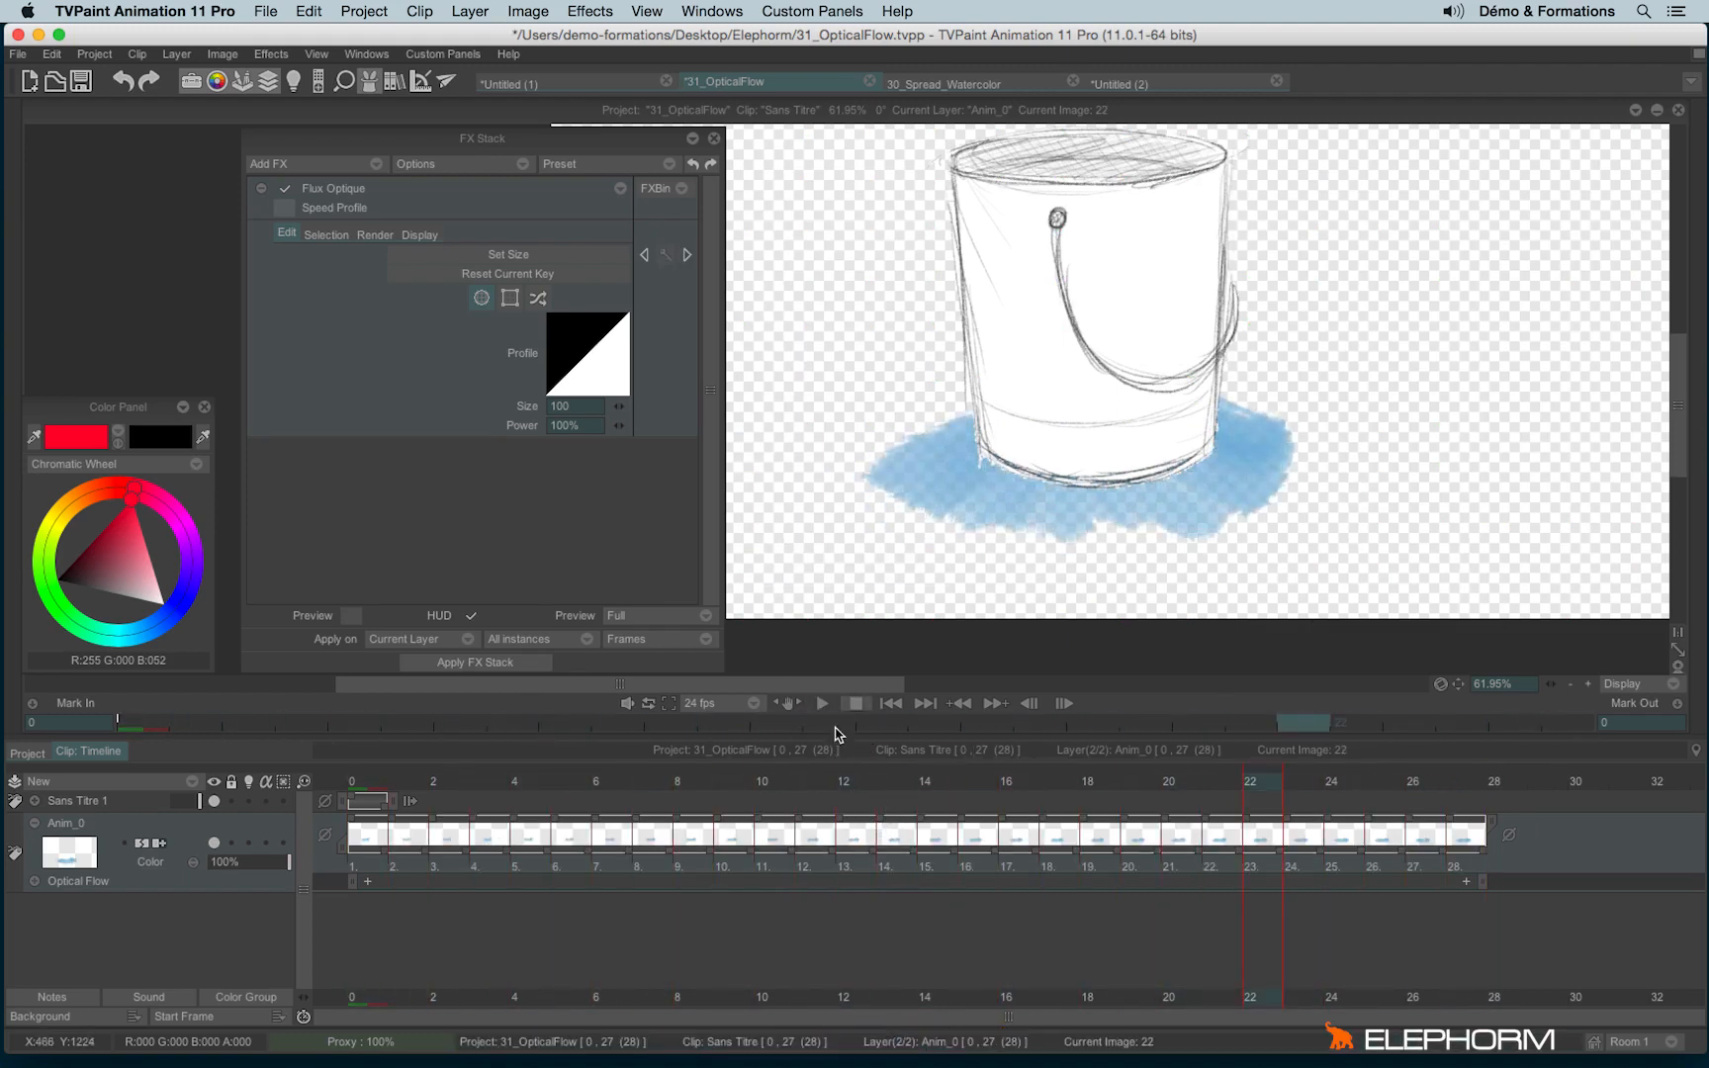